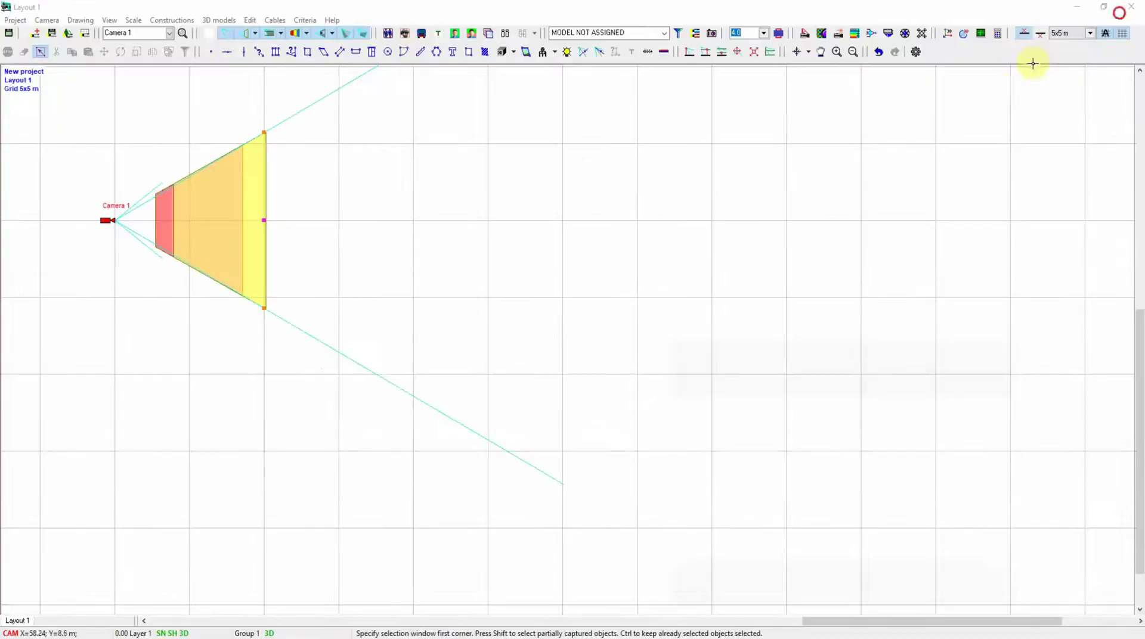
# Review the file formats available for loading a background in horizontal projection, leaving the dialog without loading a file.
pyautogui.click(72, 22)
pyautogui.moveTo(95, 79)
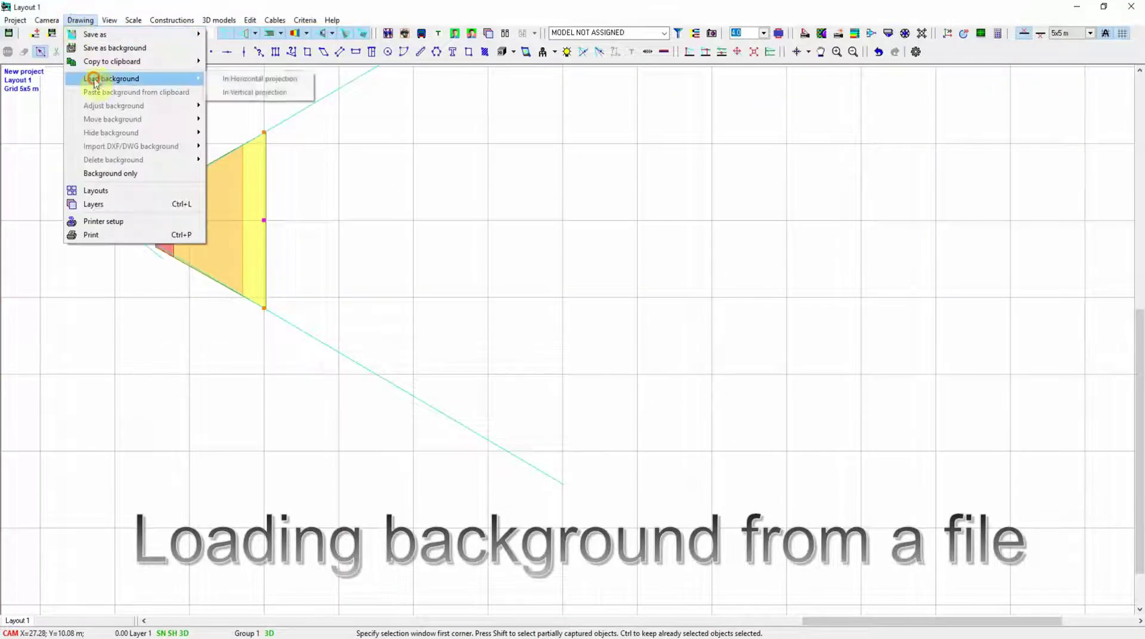
pyautogui.click(257, 80)
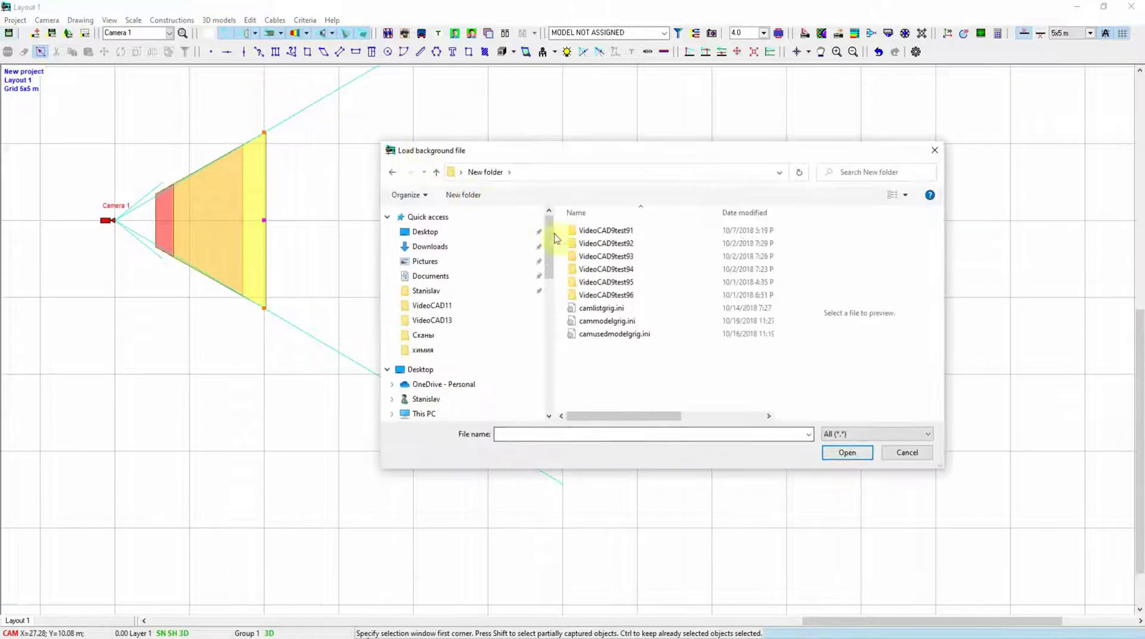
pyautogui.click(931, 434)
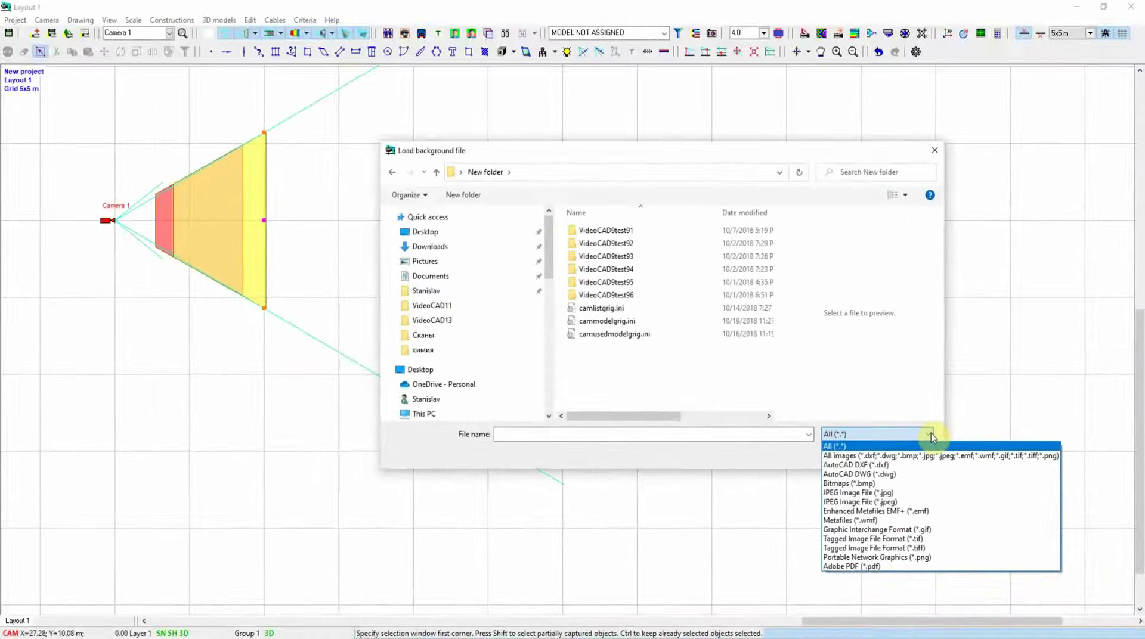
pyautogui.click(930, 434)
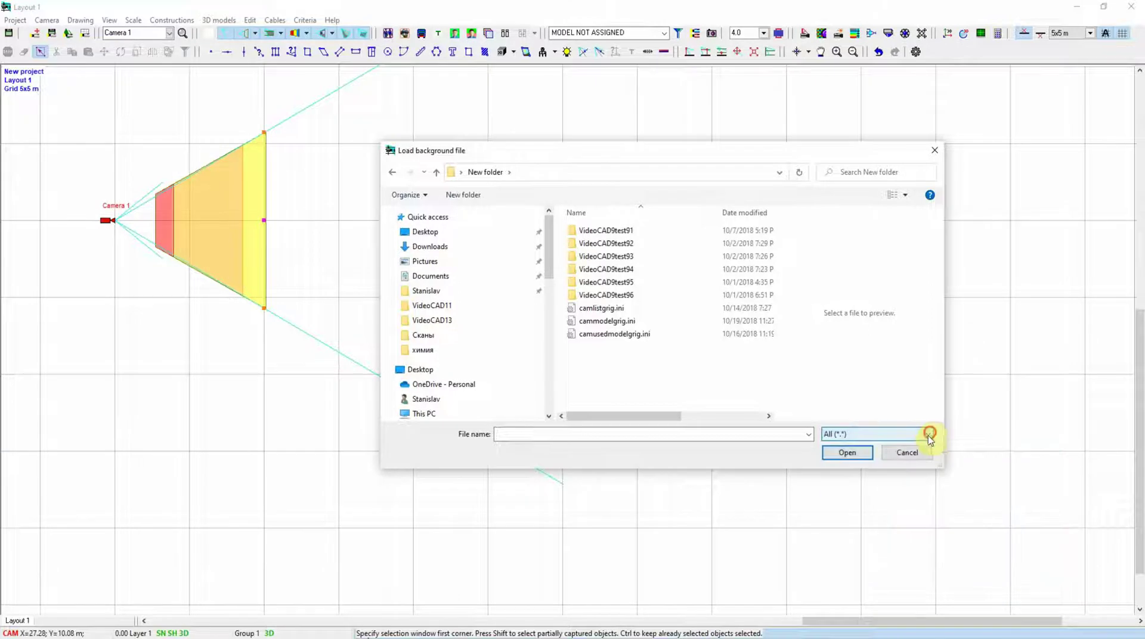
pyautogui.click(922, 452)
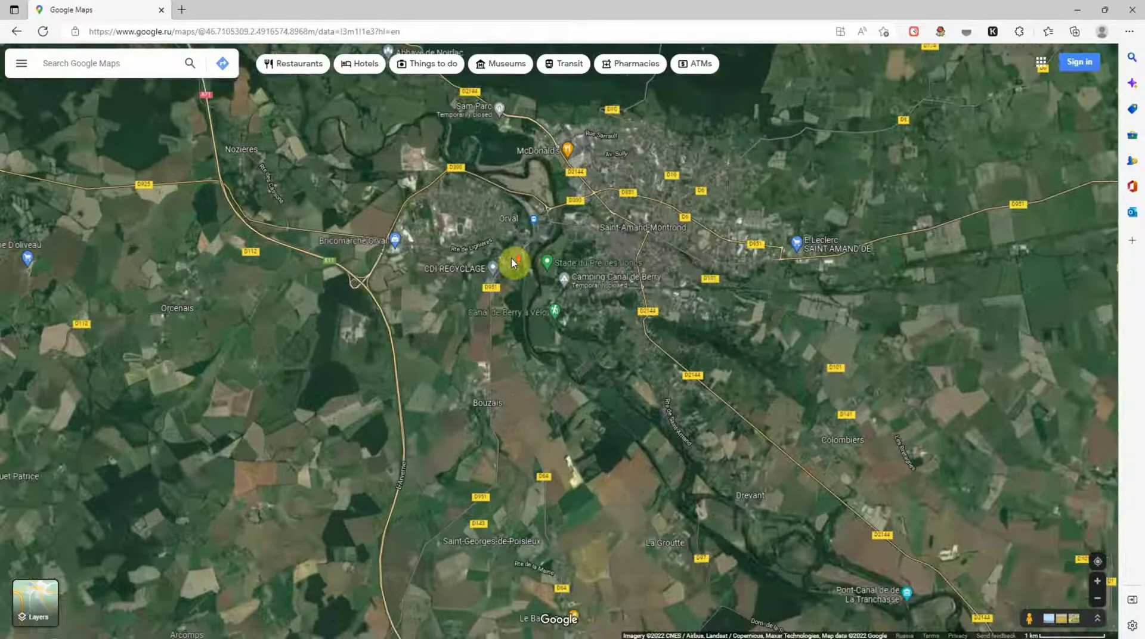
# Examine the satellite map in Google Maps up close around the Rte de Culan and Imp. du Lavoir junction, closing the browser when done.
pyautogui.scroll(3, 513, 262)
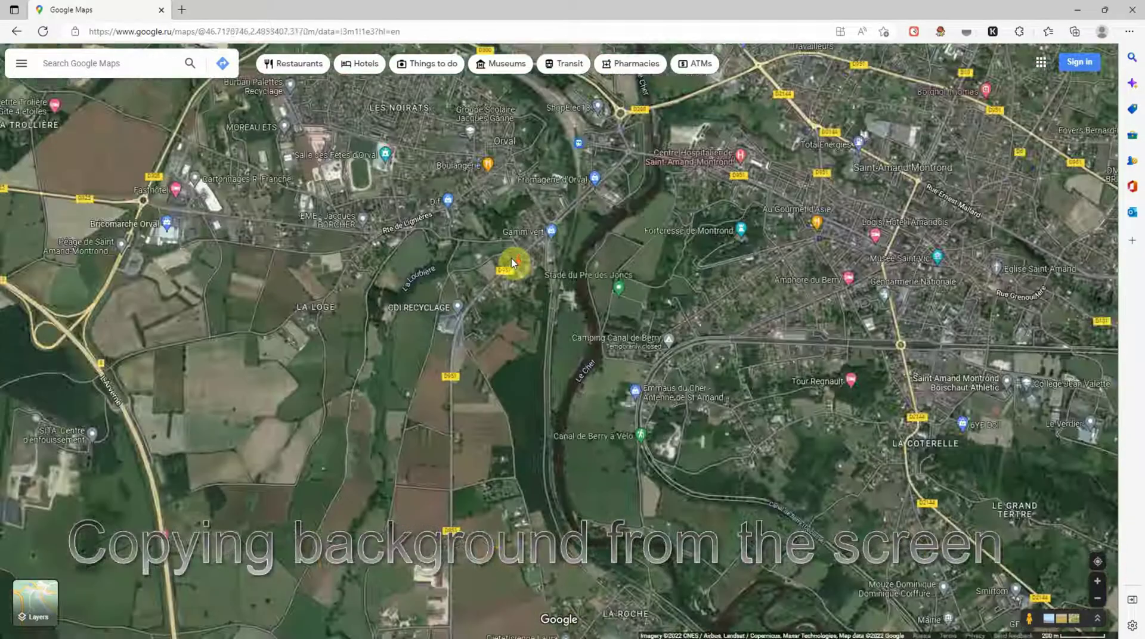
pyautogui.scroll(5, 511, 262)
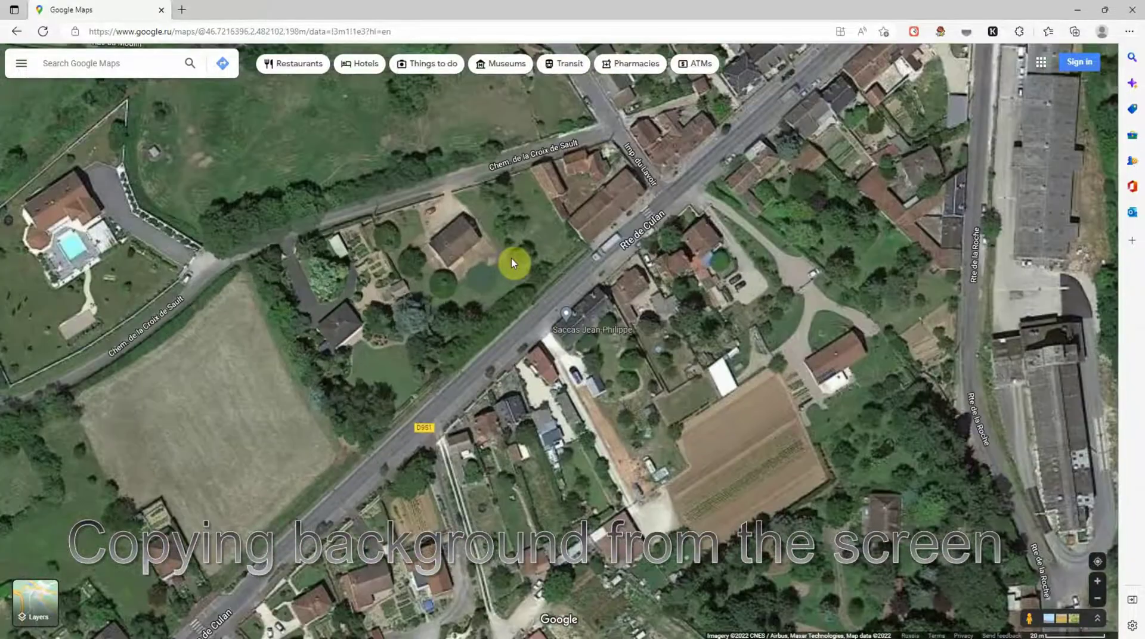
pyautogui.scroll(2, 511, 261)
pyautogui.scroll(1, 603, 219)
pyautogui.moveTo(603, 219); pyautogui.dragTo(360, 418)
pyautogui.scroll(1, 359, 419)
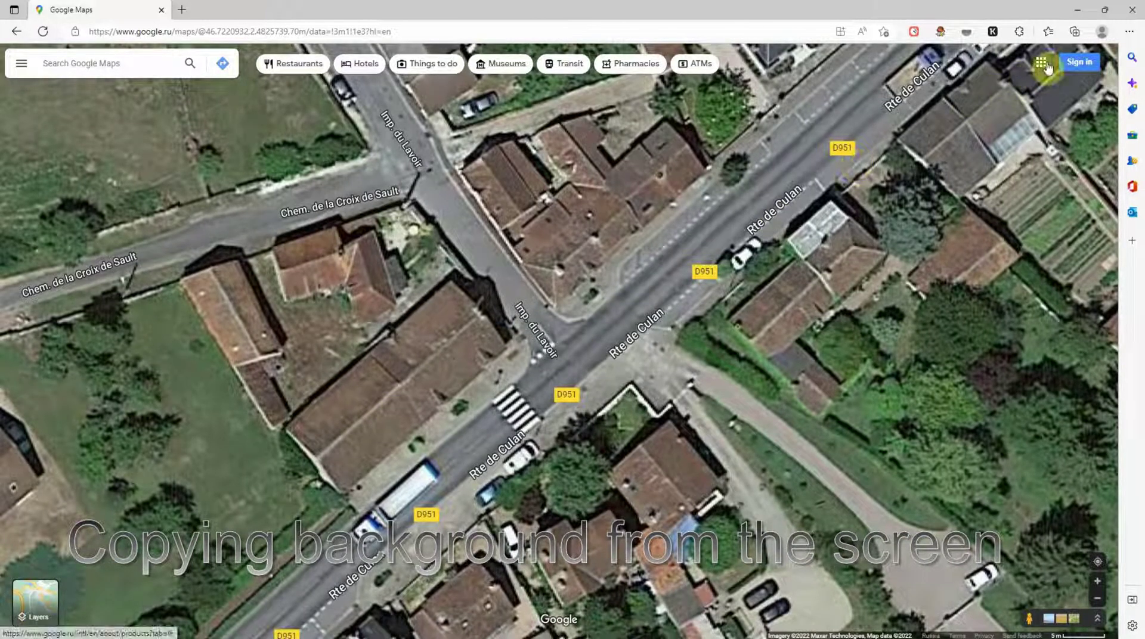
pyautogui.click(1131, 11)
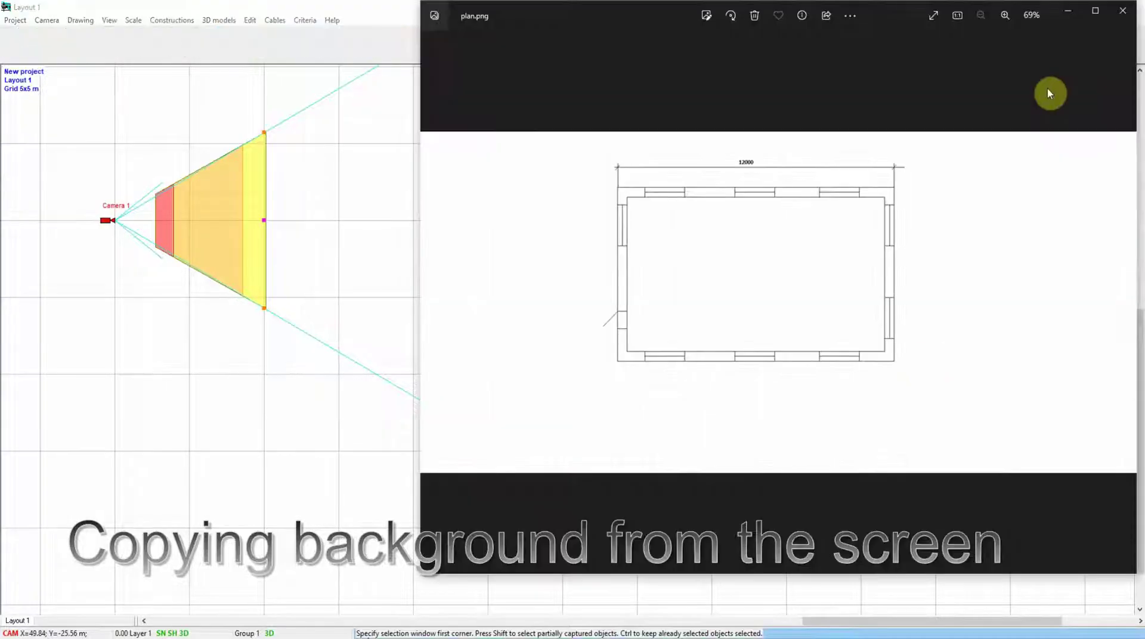
# Capture a screenshot of the maximized plan.png floor plan and paste it into the VideoCAD layout as the background.
pyautogui.click(1100, 15)
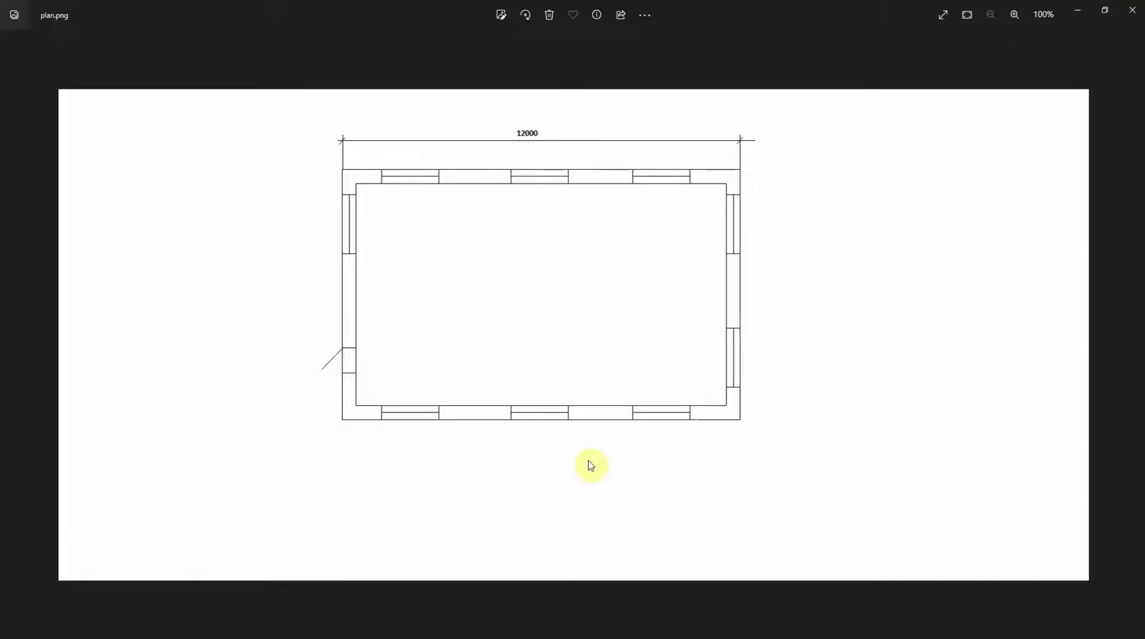
pyautogui.press('Print')
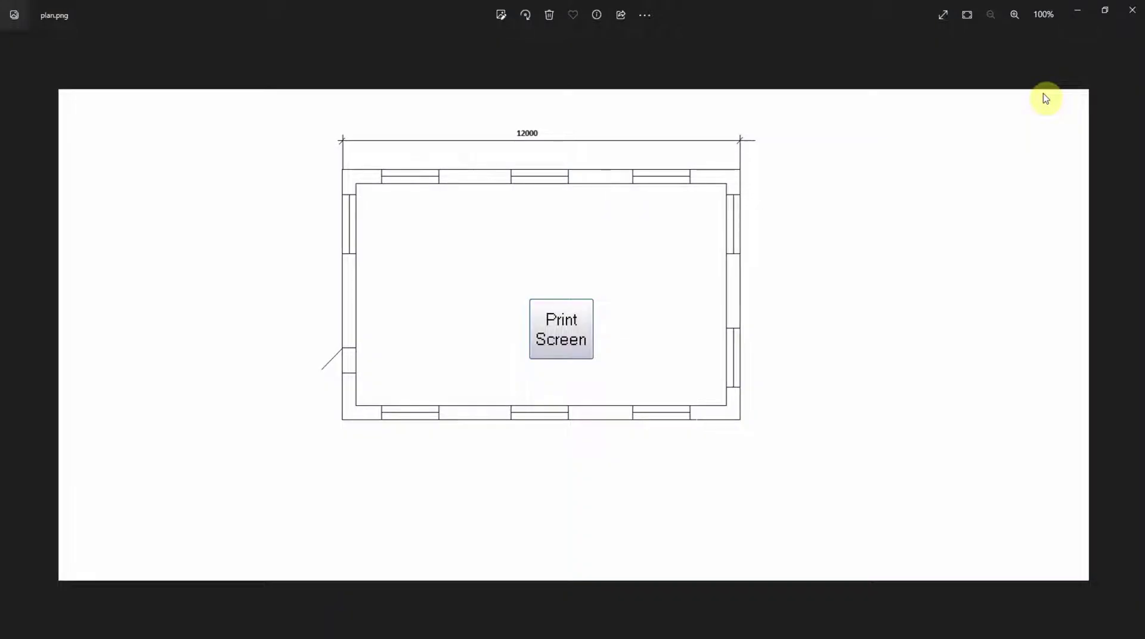
pyautogui.click(1133, 11)
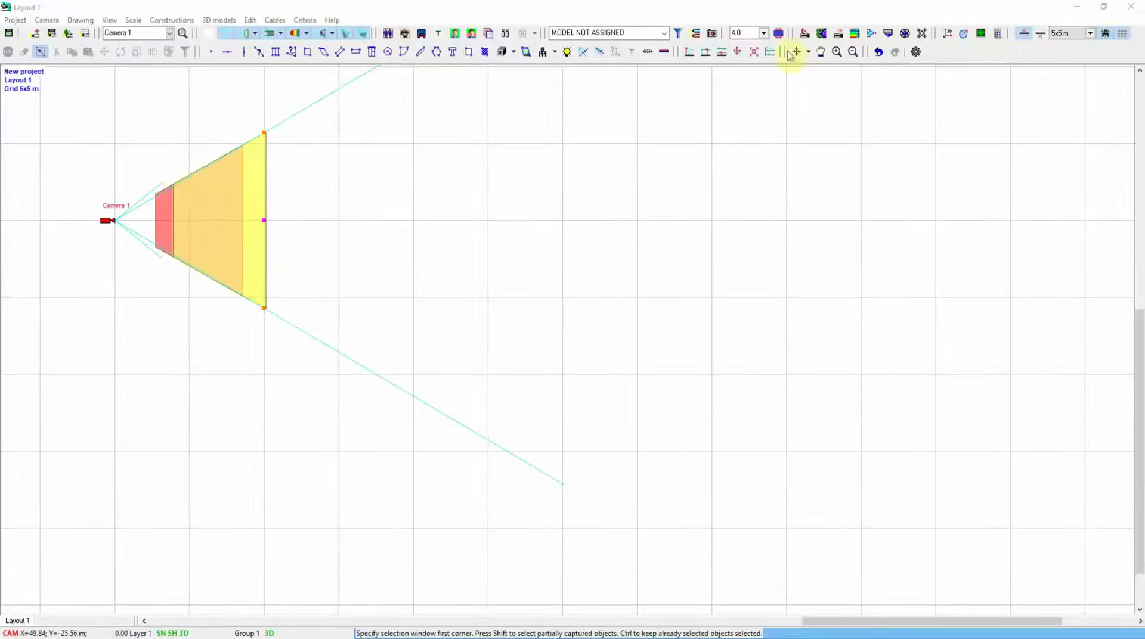
pyautogui.click(89, 20)
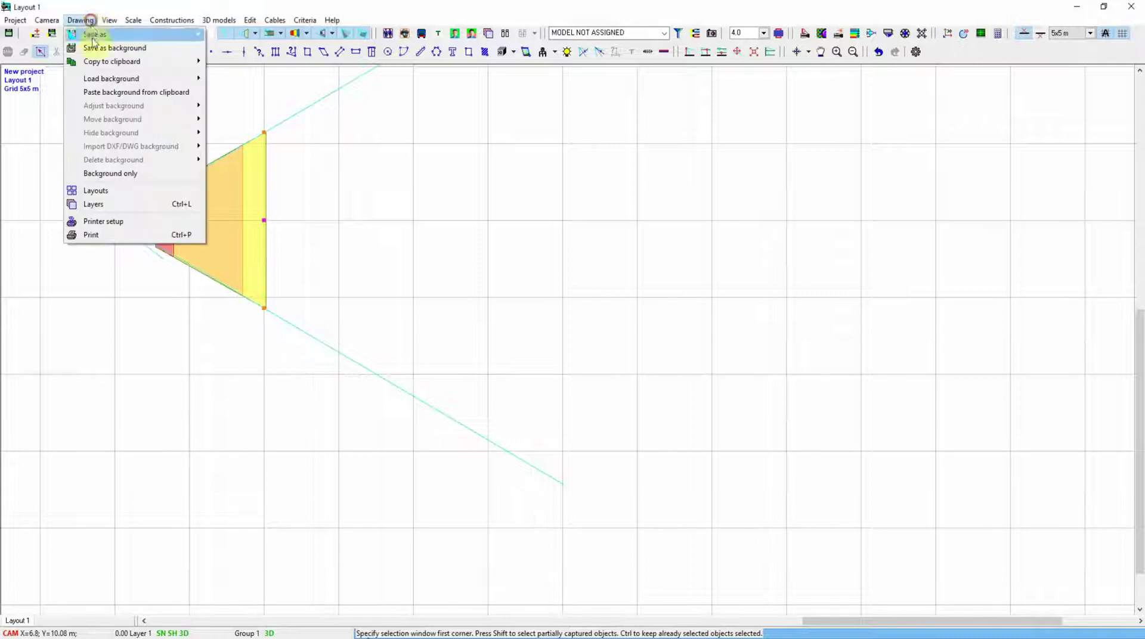
pyautogui.click(95, 93)
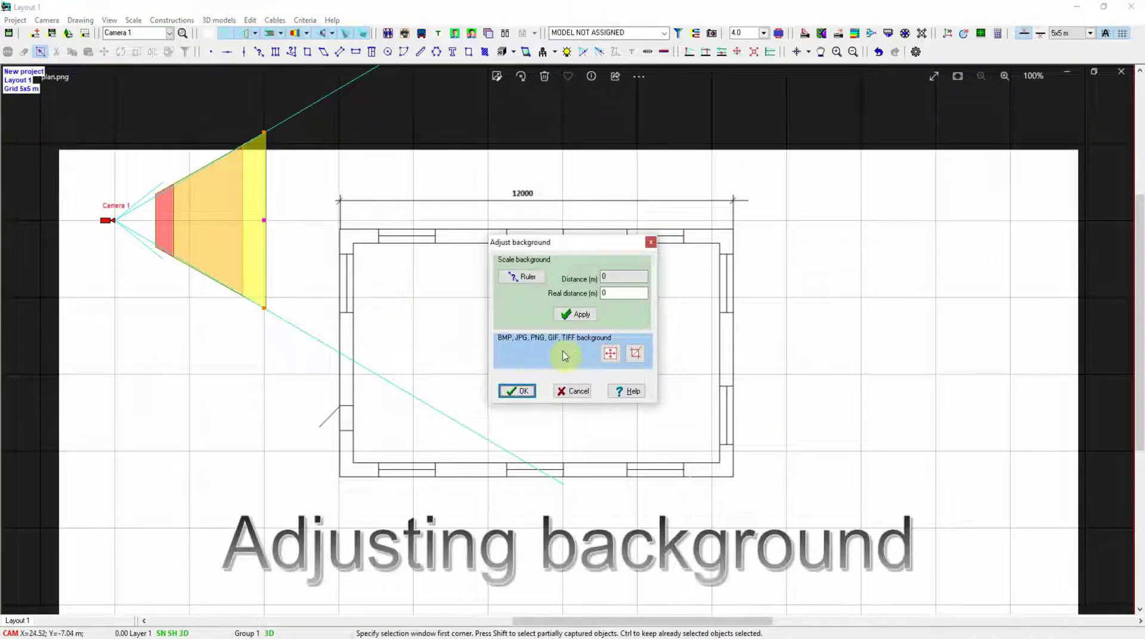
# Crop the pasted background to a rectangle enclosing the floor plan and its 12000 dimension line.
pyautogui.click(635, 354)
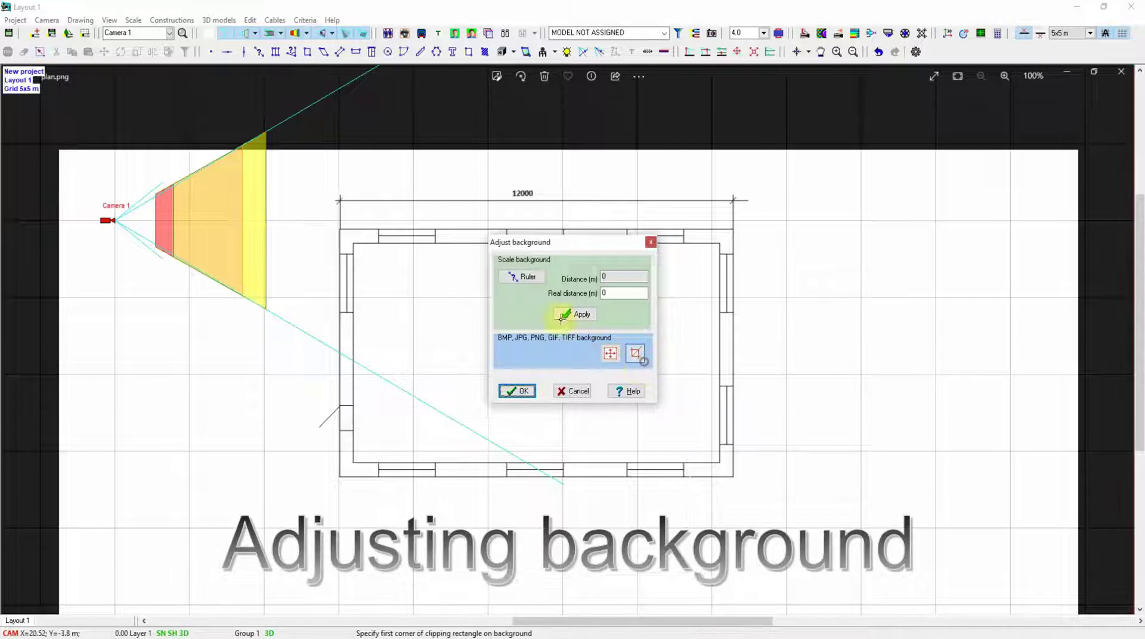
pyautogui.click(307, 180)
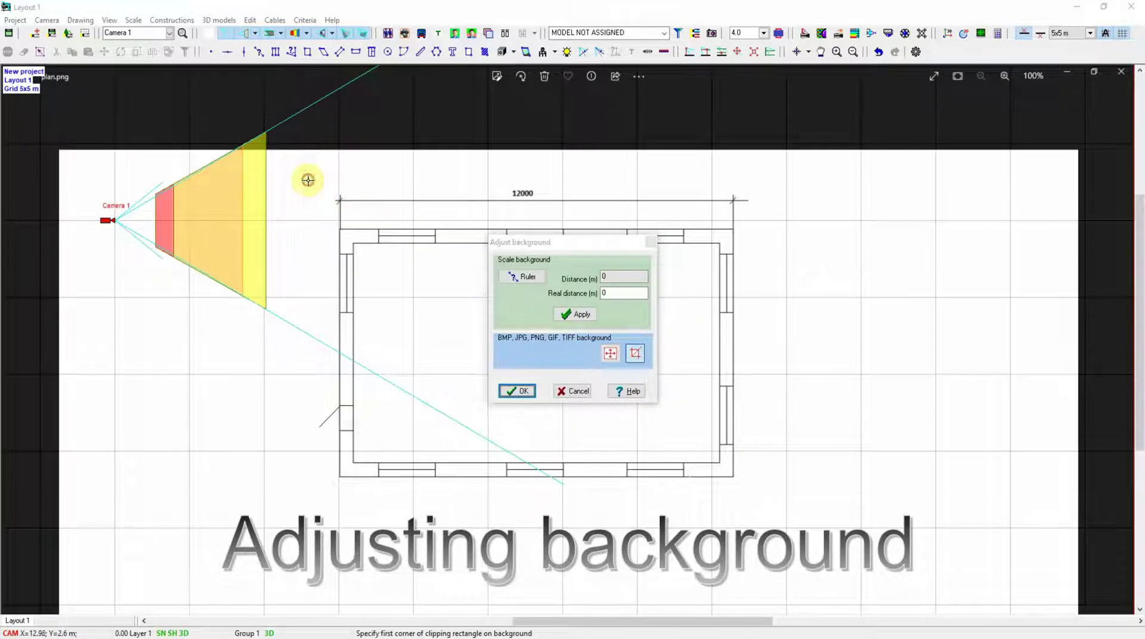
pyautogui.moveTo(635, 496); pyautogui.dragTo(761, 504)
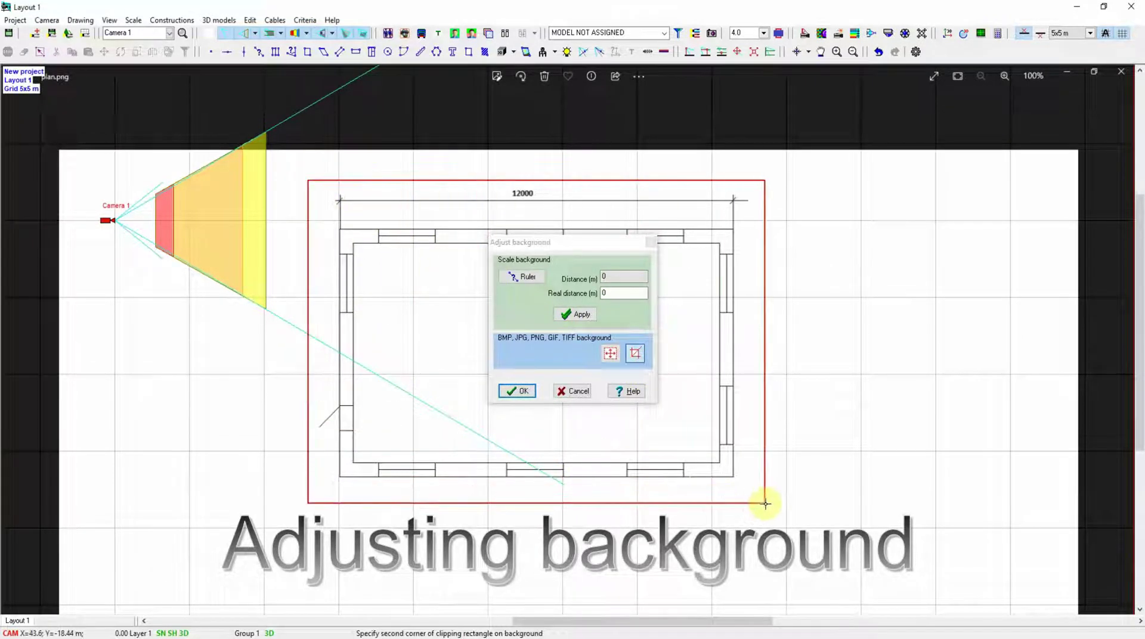
pyautogui.click(767, 504)
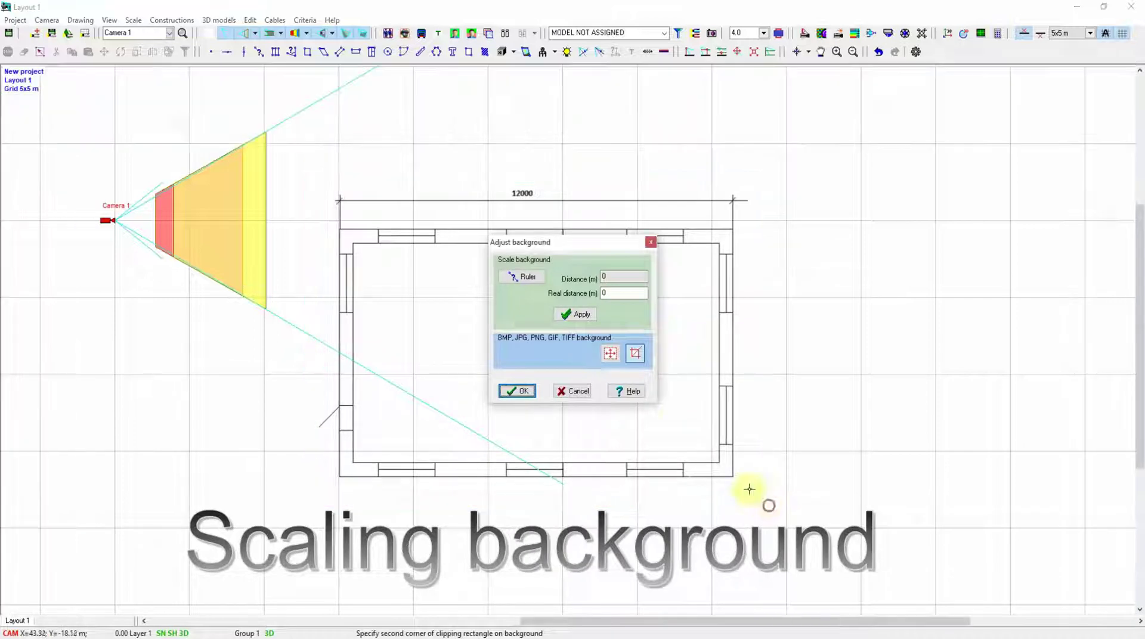
# Scale the background by measuring the plan's 12000 dimension line with the Ruler and setting its real distance to 12 m.
pyautogui.click(525, 278)
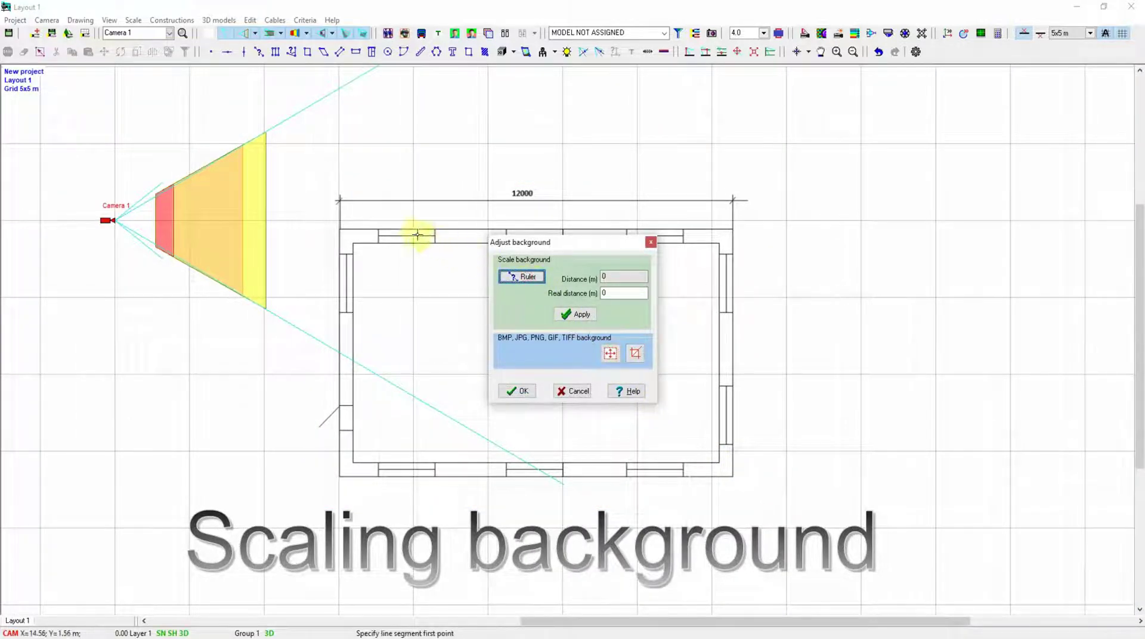
pyautogui.click(339, 200)
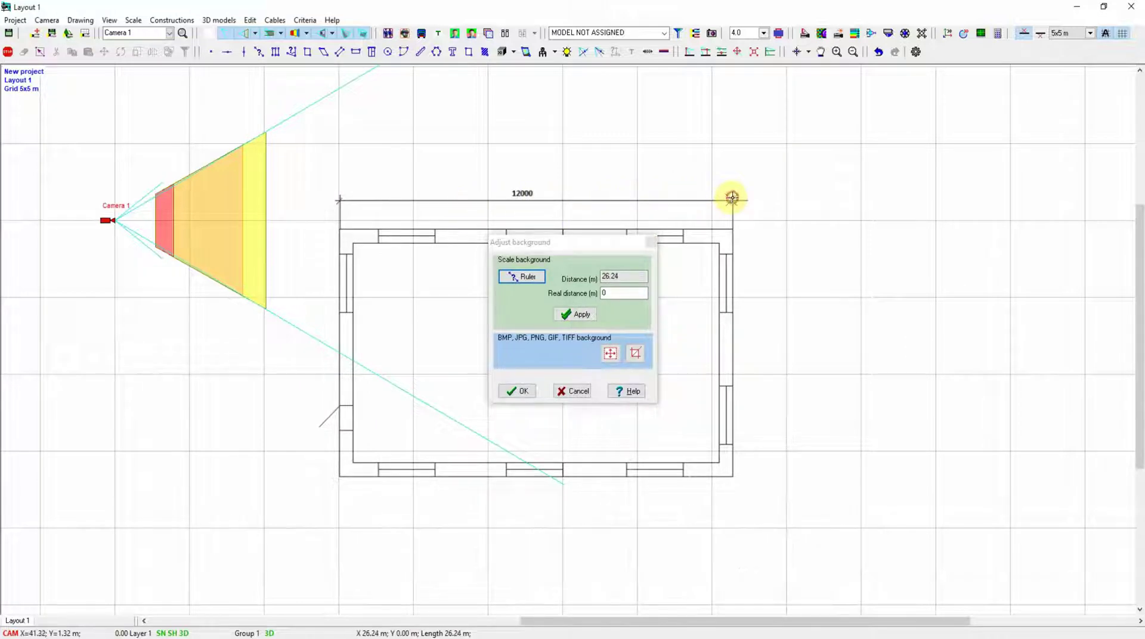
pyautogui.click(611, 291)
pyautogui.write('12')
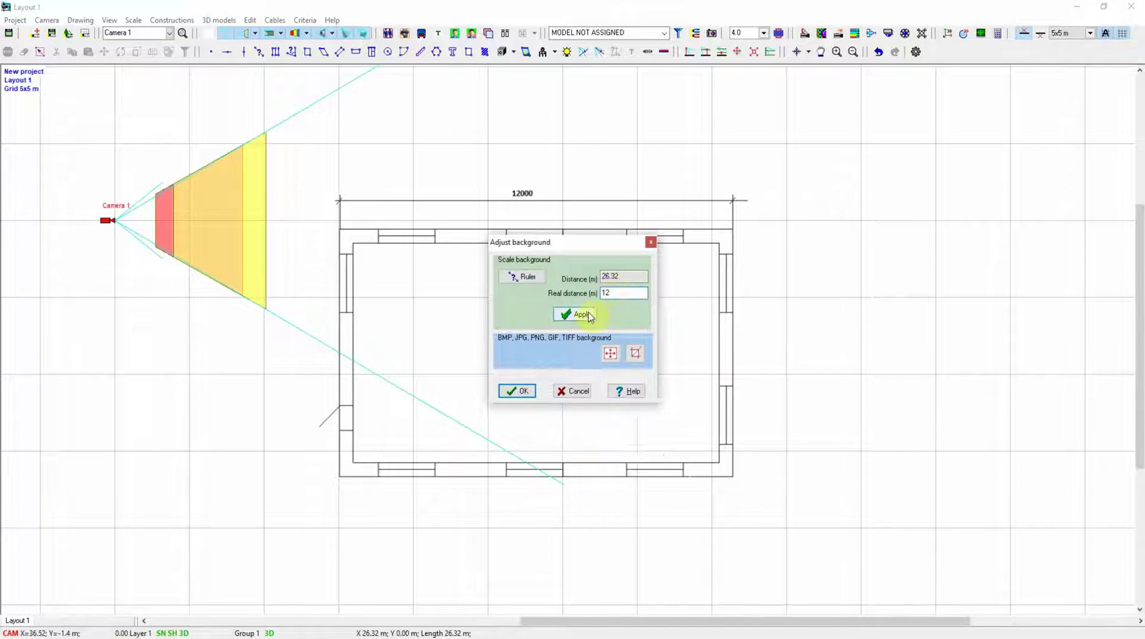
pyautogui.click(578, 316)
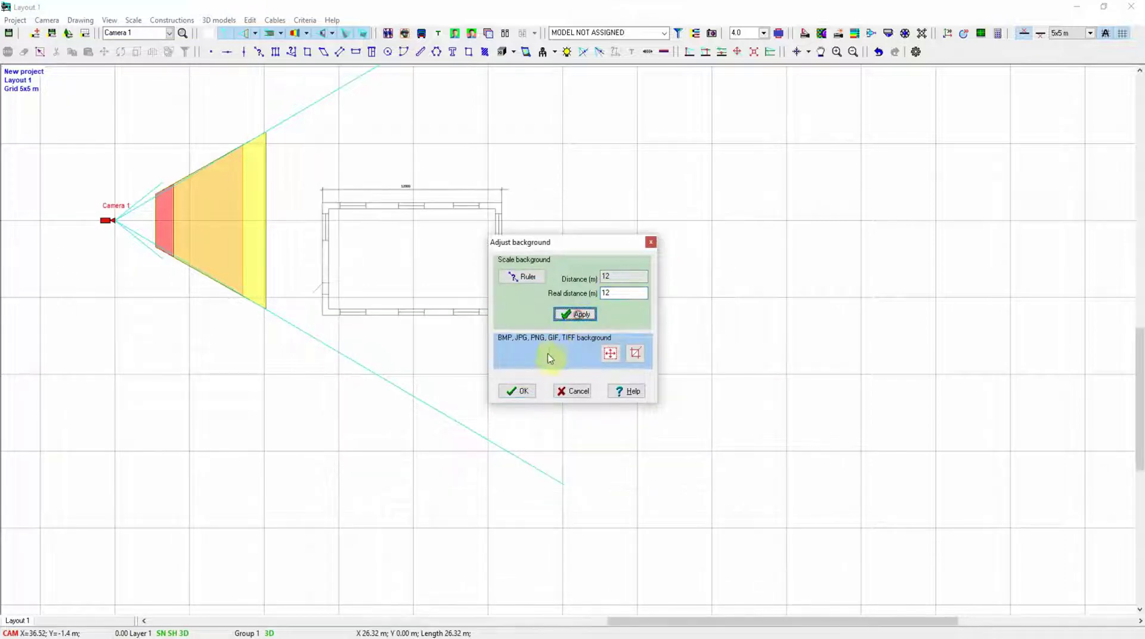
pyautogui.click(517, 391)
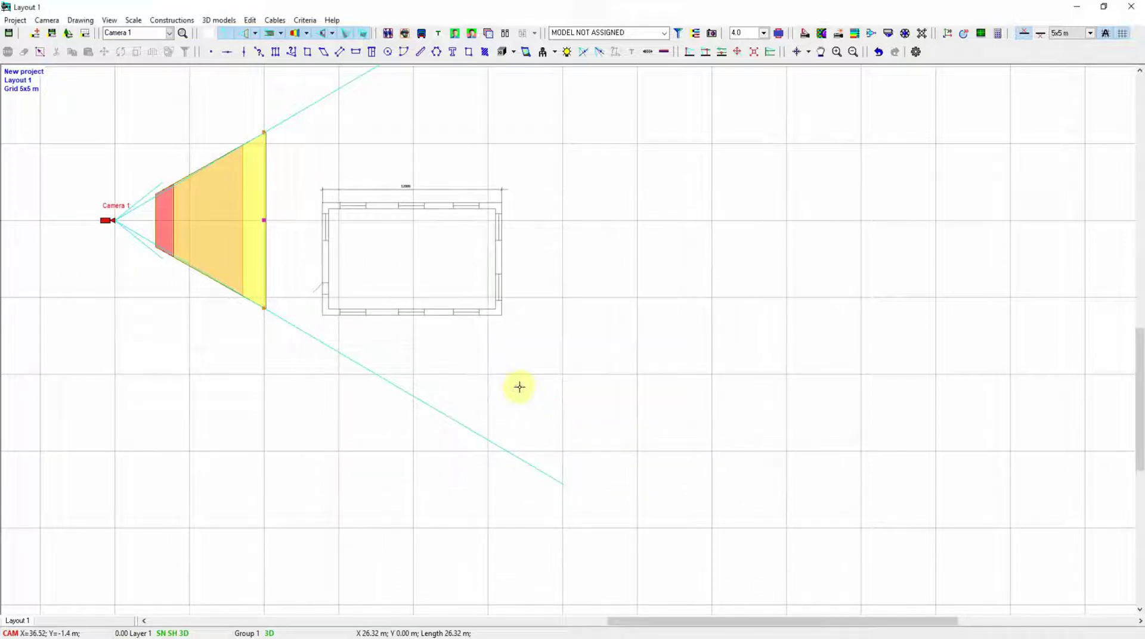
# Draw a wall about 12 m long and 0.4 m thick over the plan's upper wall, positioned by its outer side instead of its axis.
pyautogui.moveTo(417, 274); pyautogui.dragTo(624, 297, button='middle')
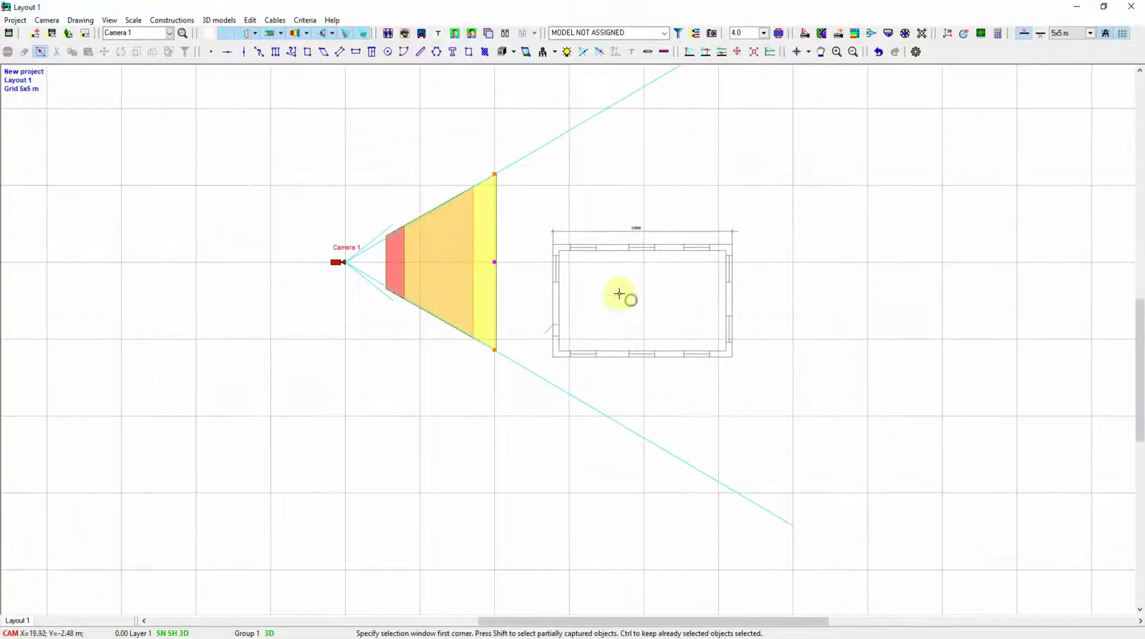
pyautogui.scroll(3, 628, 258)
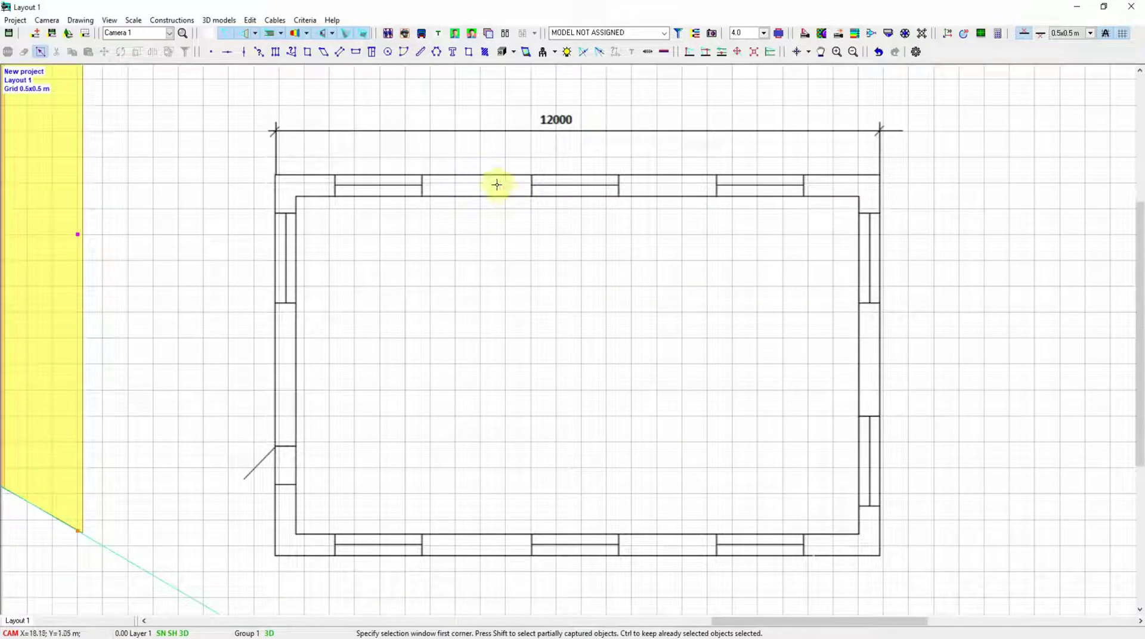
pyautogui.click(355, 52)
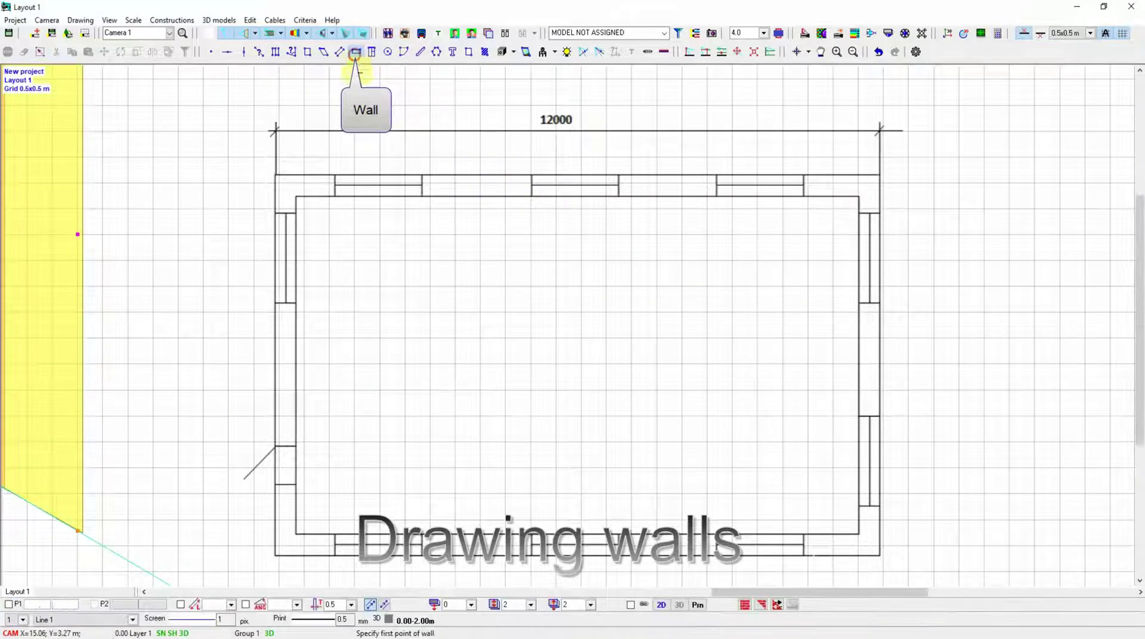
pyautogui.click(276, 176)
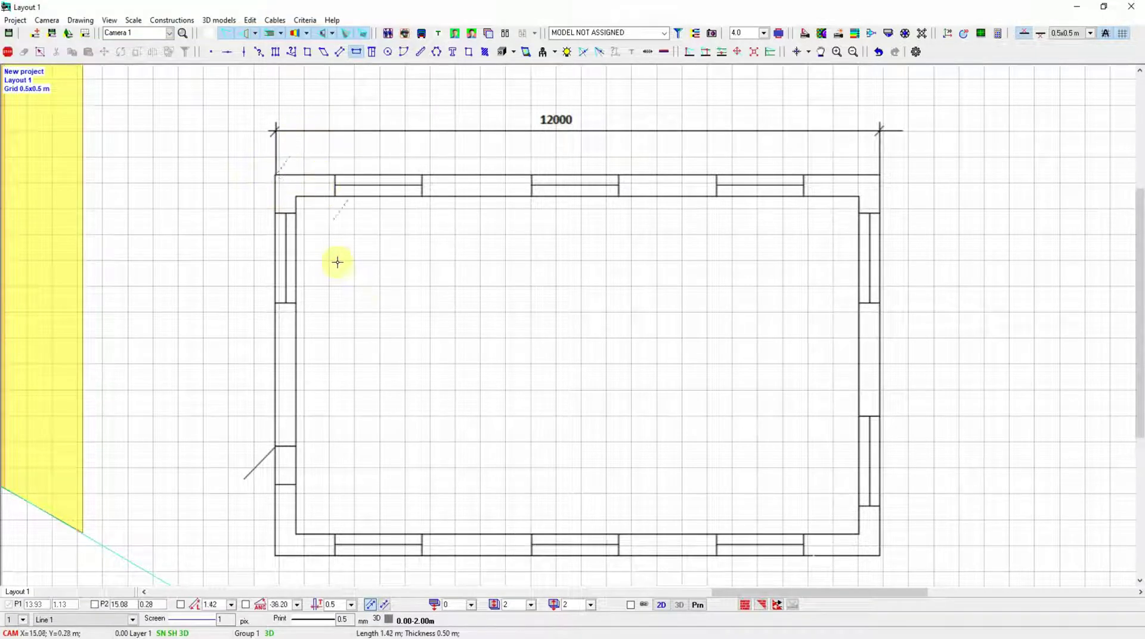
pyautogui.click(386, 605)
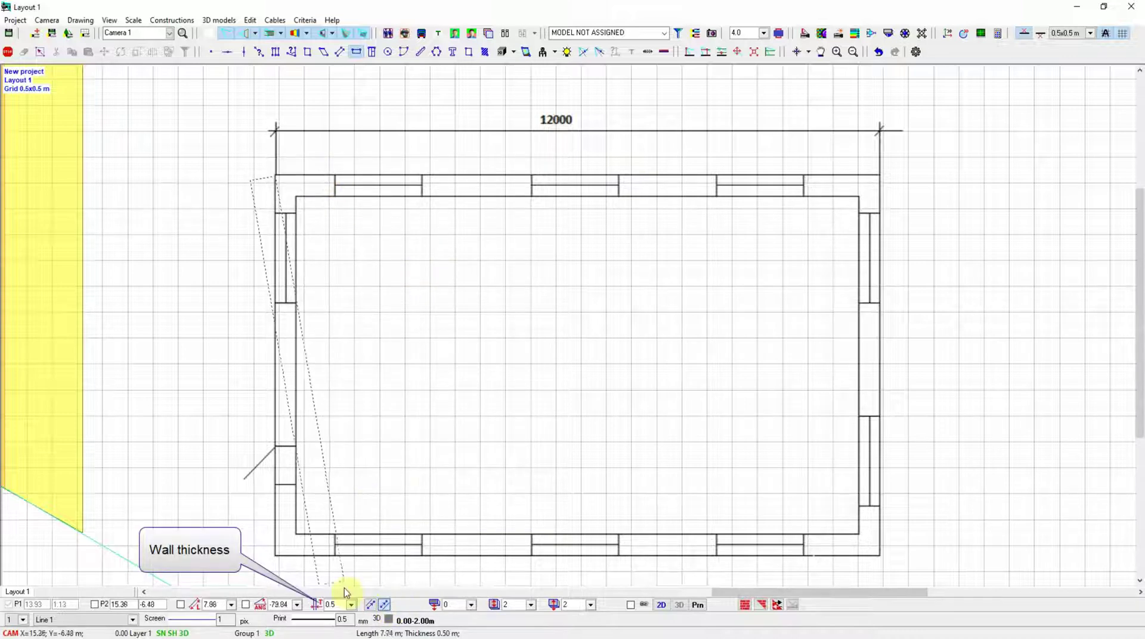
pyautogui.click(352, 605)
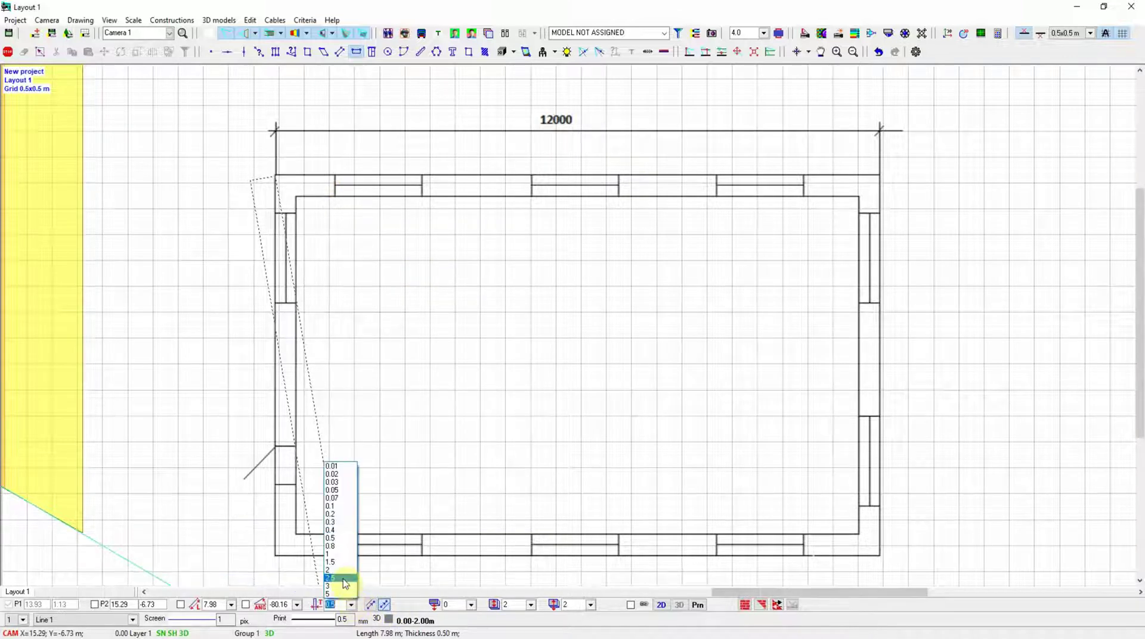
pyautogui.click(343, 530)
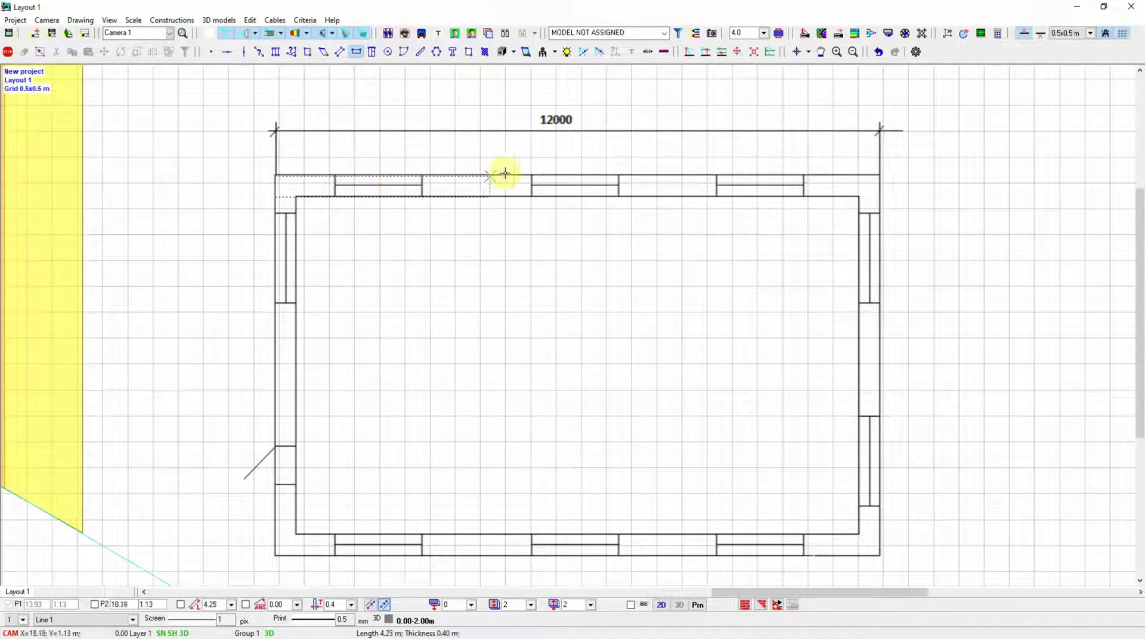
pyautogui.click(879, 175)
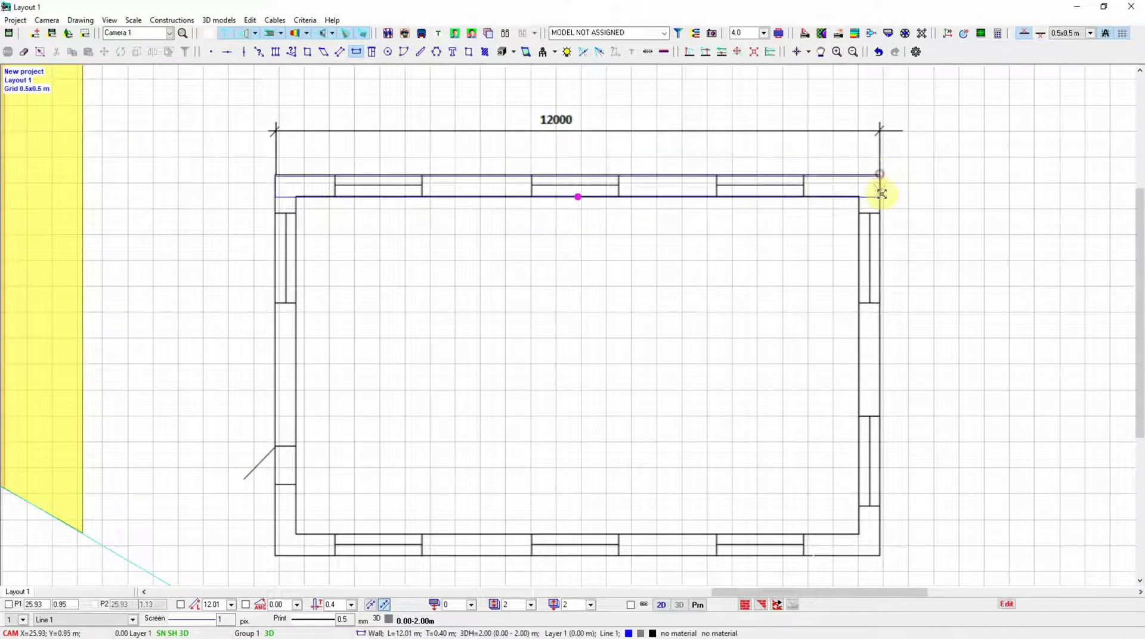
# Draw 0.4 m thick walls over the plan's right, lower and left walls to close the building outline.
pyautogui.click(880, 196)
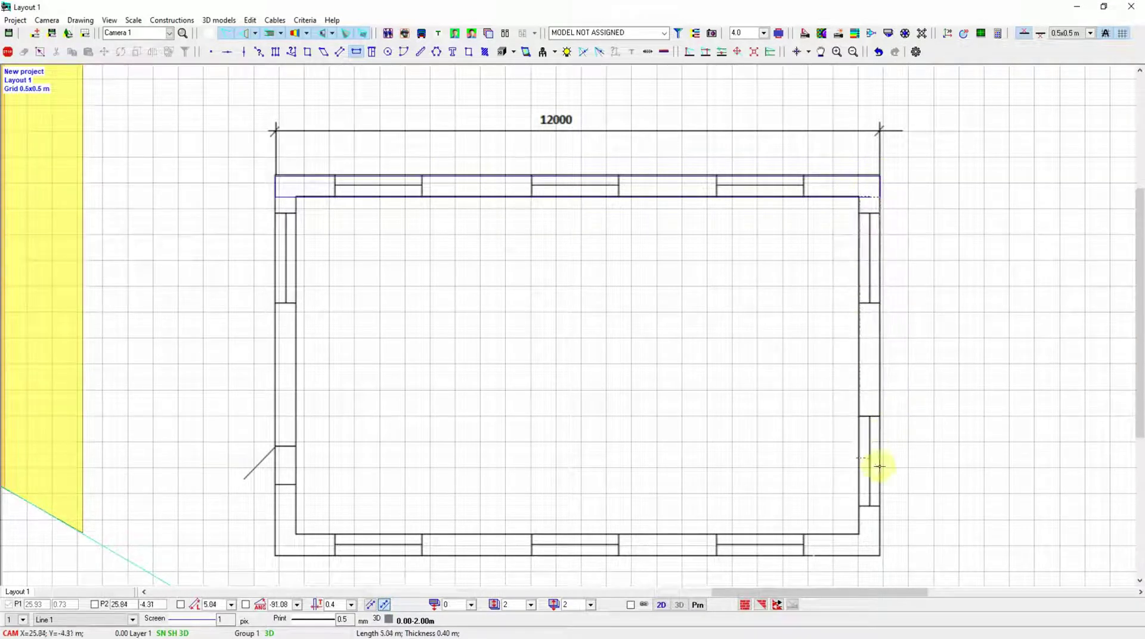
pyautogui.click(878, 551)
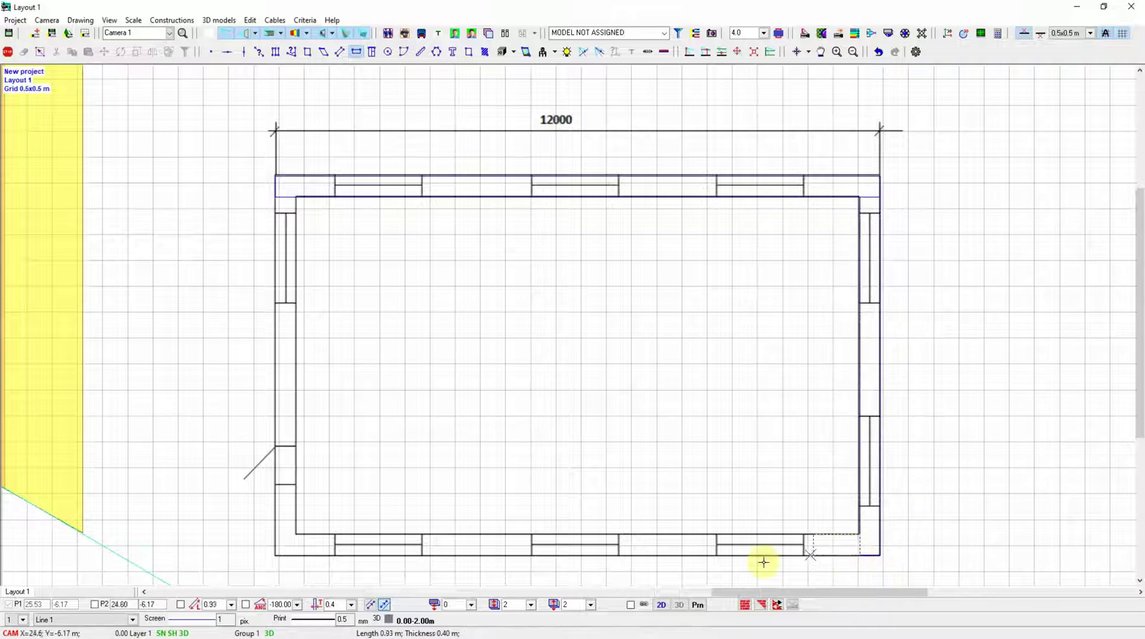
pyautogui.click(274, 535)
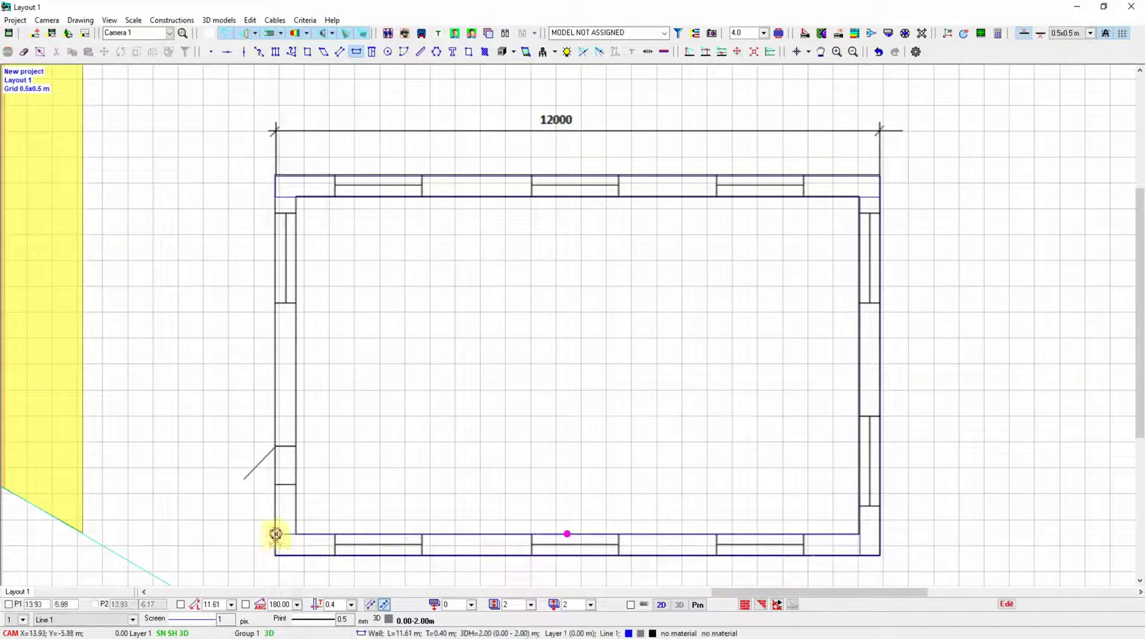
pyautogui.click(276, 197)
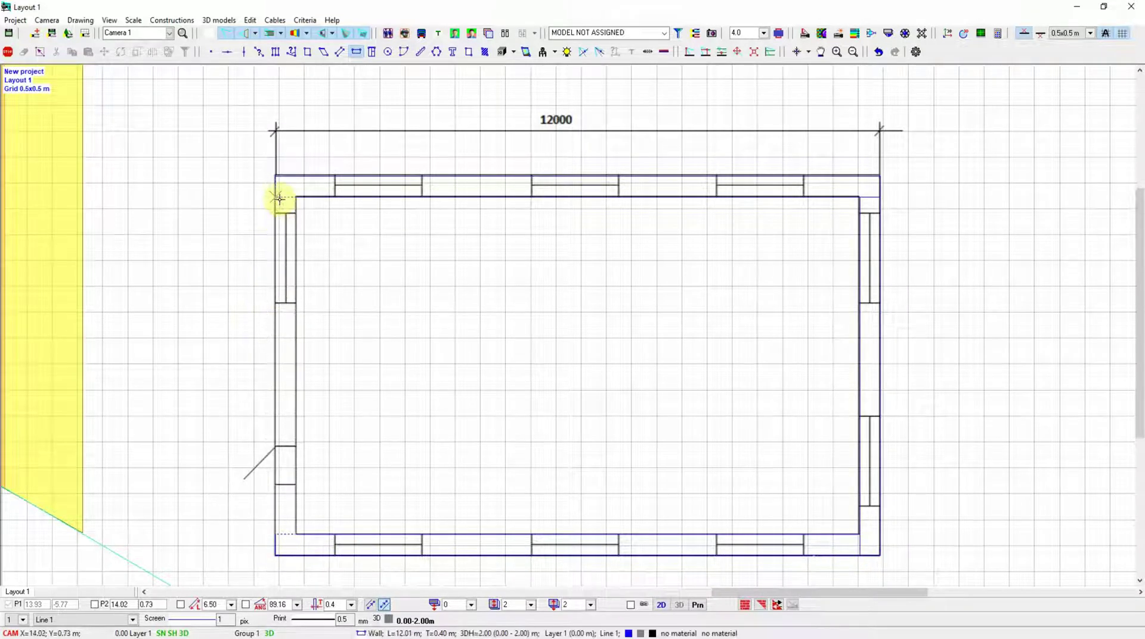
# Select all four walls with a window around the floor plan and combine them into one block with Merge contour.
pyautogui.click(37, 52)
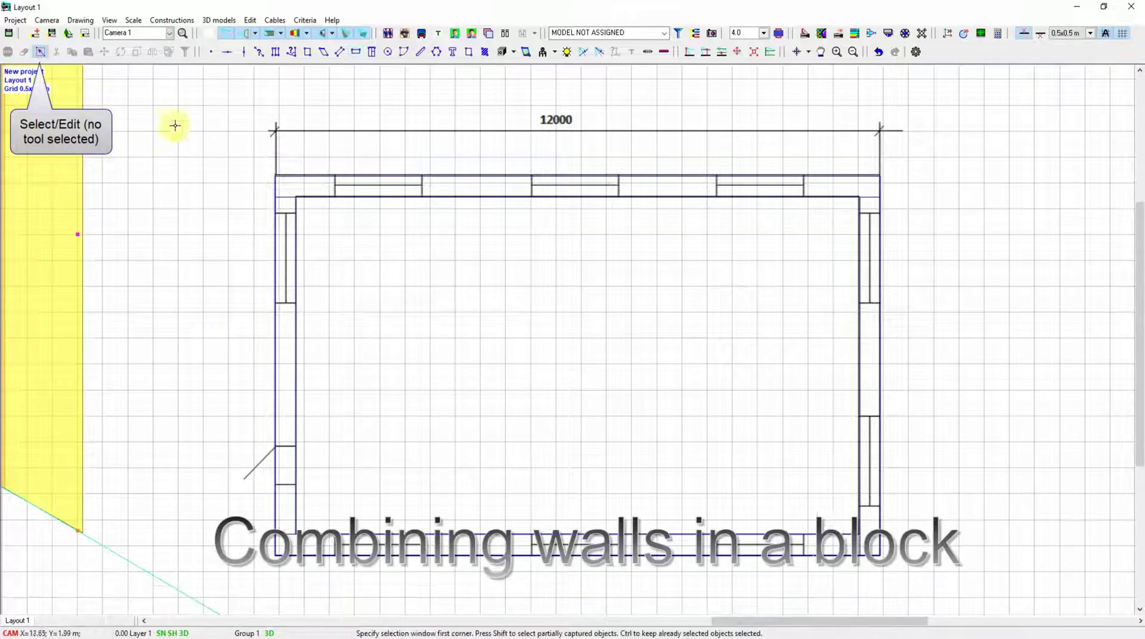
pyautogui.click(251, 162)
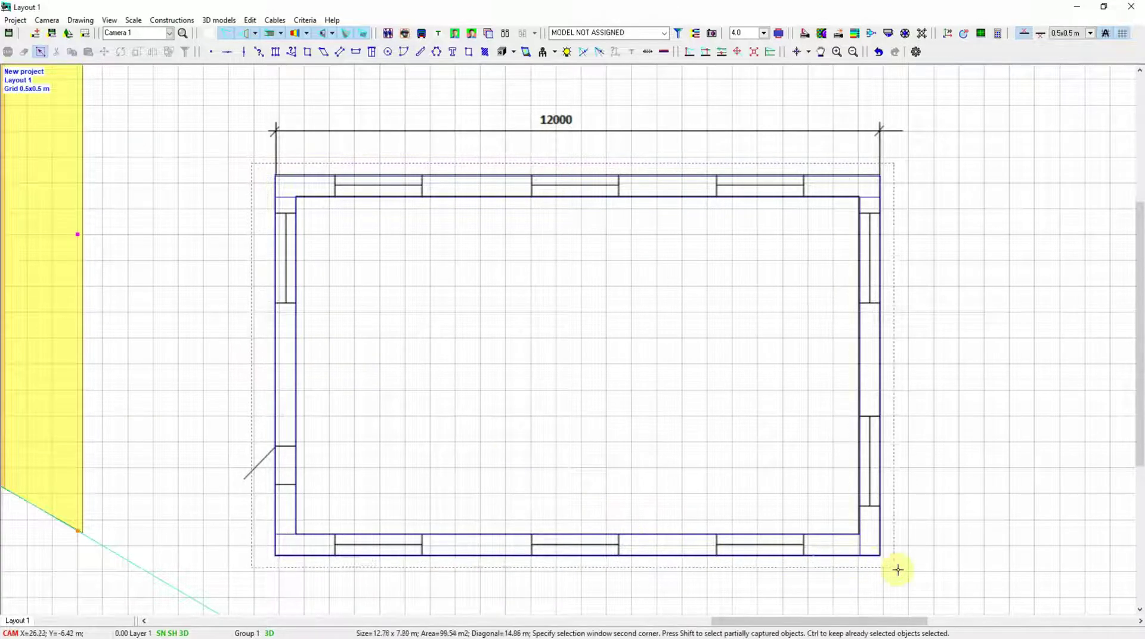
pyautogui.click(903, 571)
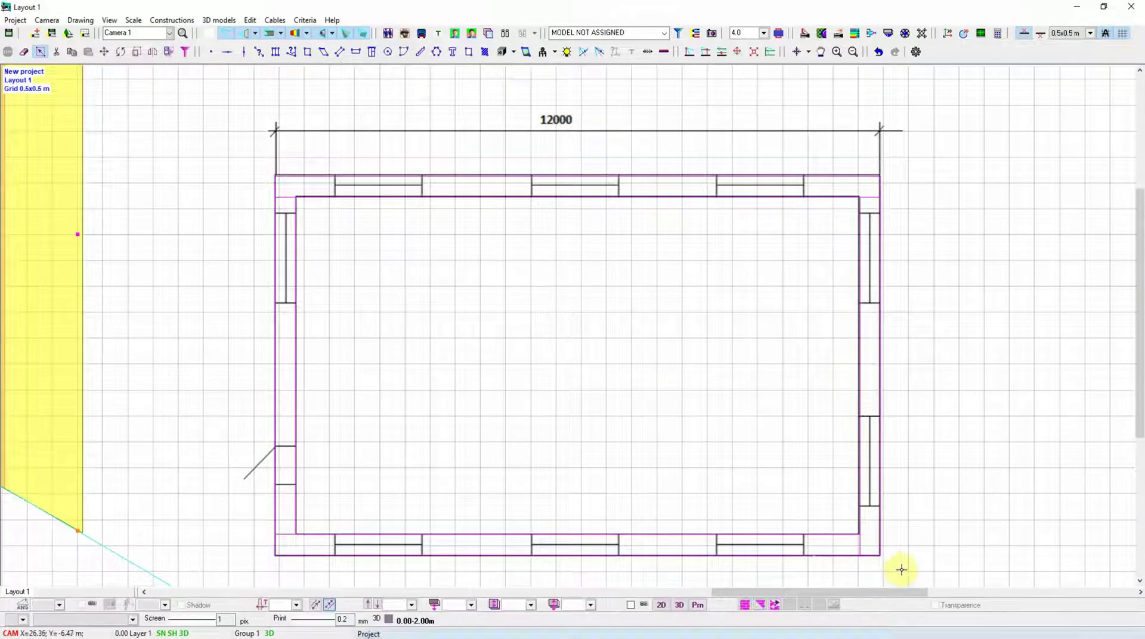
pyautogui.click(249, 20)
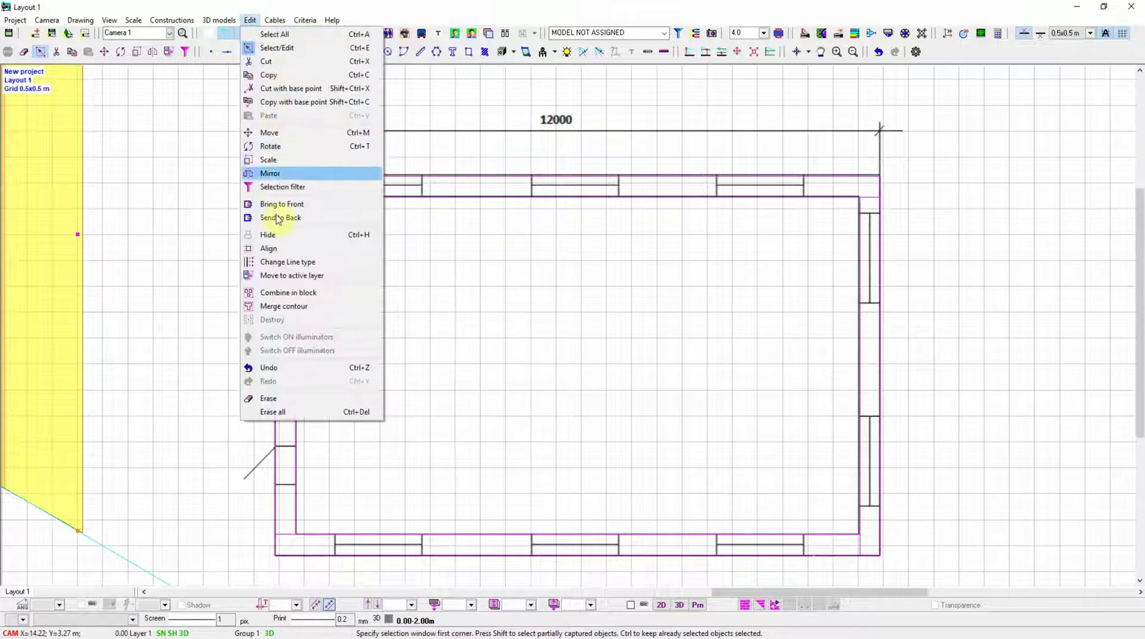
pyautogui.click(276, 307)
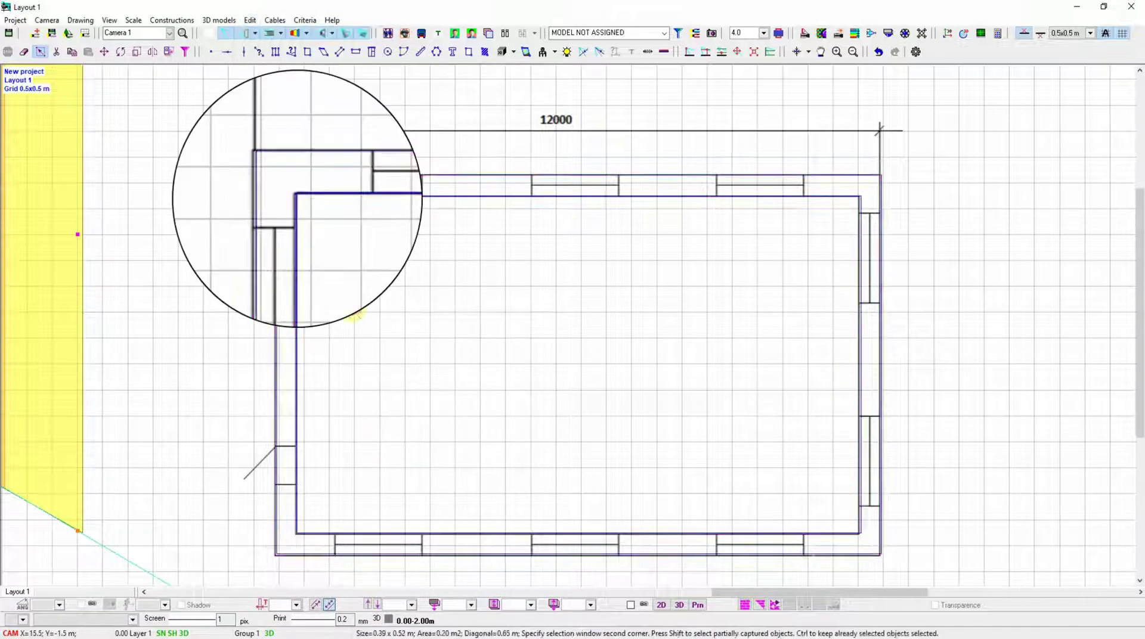
# Place the "window" 3D model, turned 90 degrees, in the upper wall's leftmost opening and stretch it to about 0.21 by 1.71 m.
pyautogui.click(513, 53)
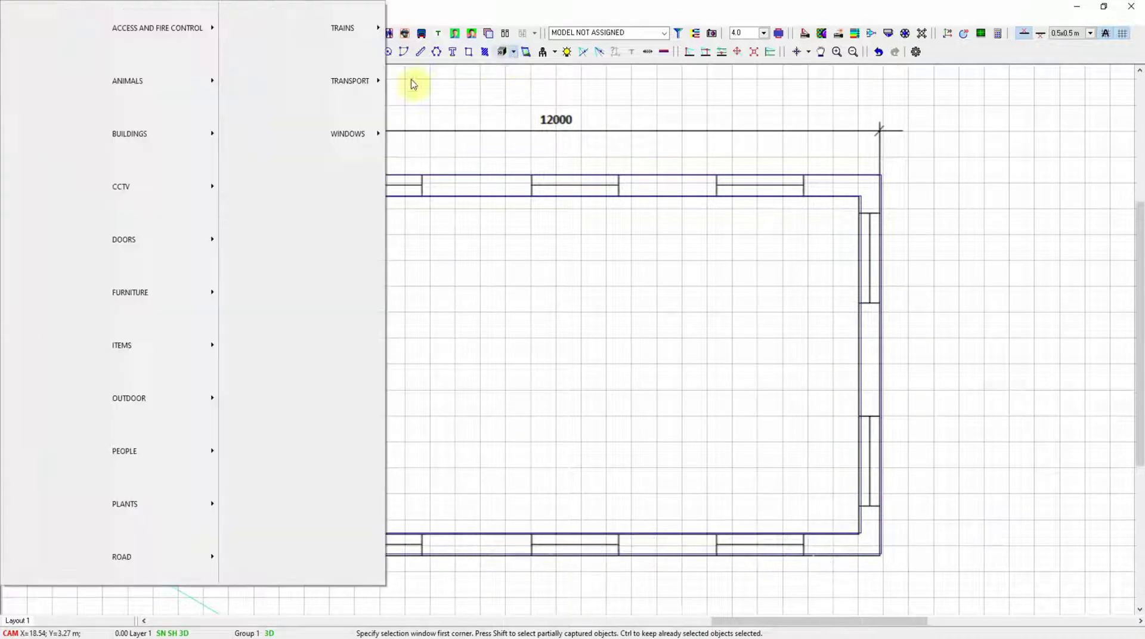
pyautogui.moveTo(346, 131)
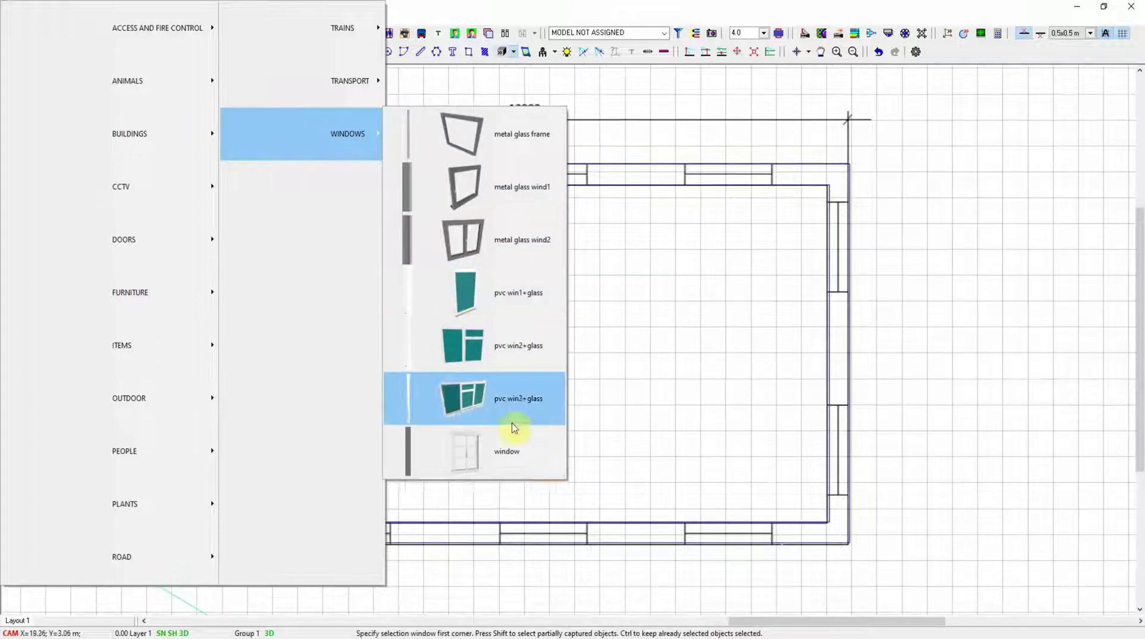
pyautogui.click(514, 428)
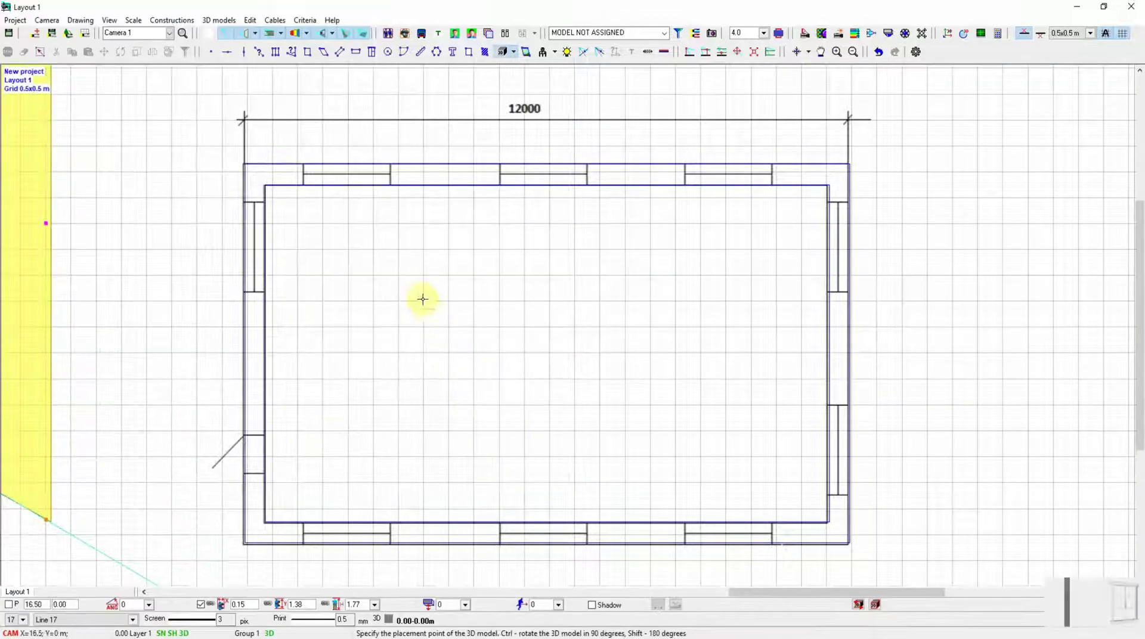
pyautogui.click(348, 174)
pyautogui.scroll(2, 349, 174)
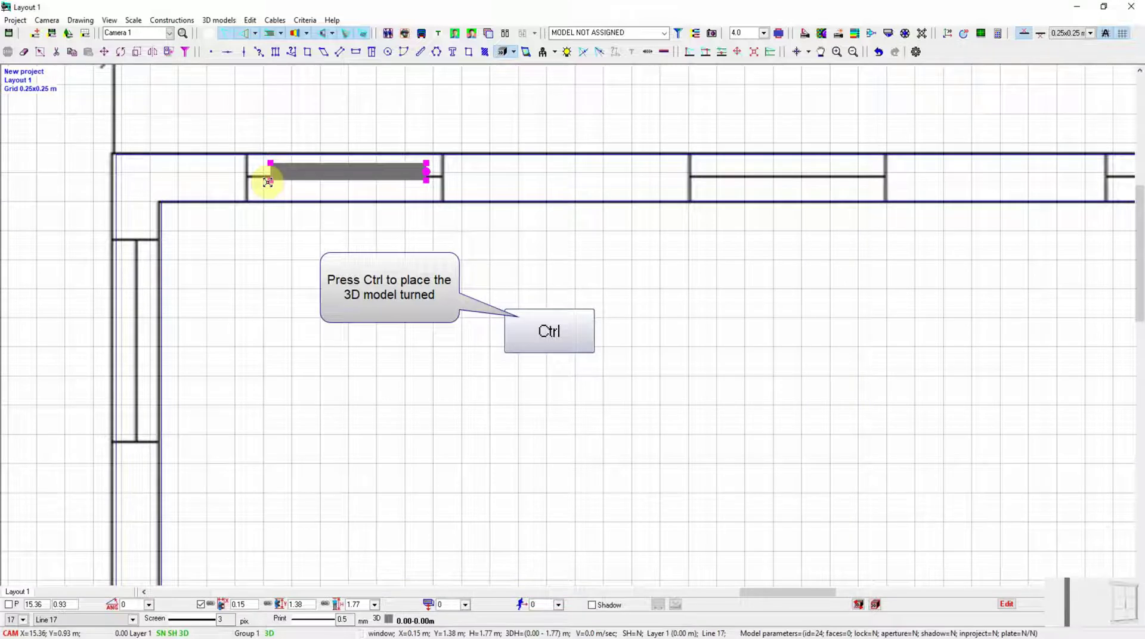
pyautogui.moveTo(268, 182); pyautogui.dragTo(248, 187)
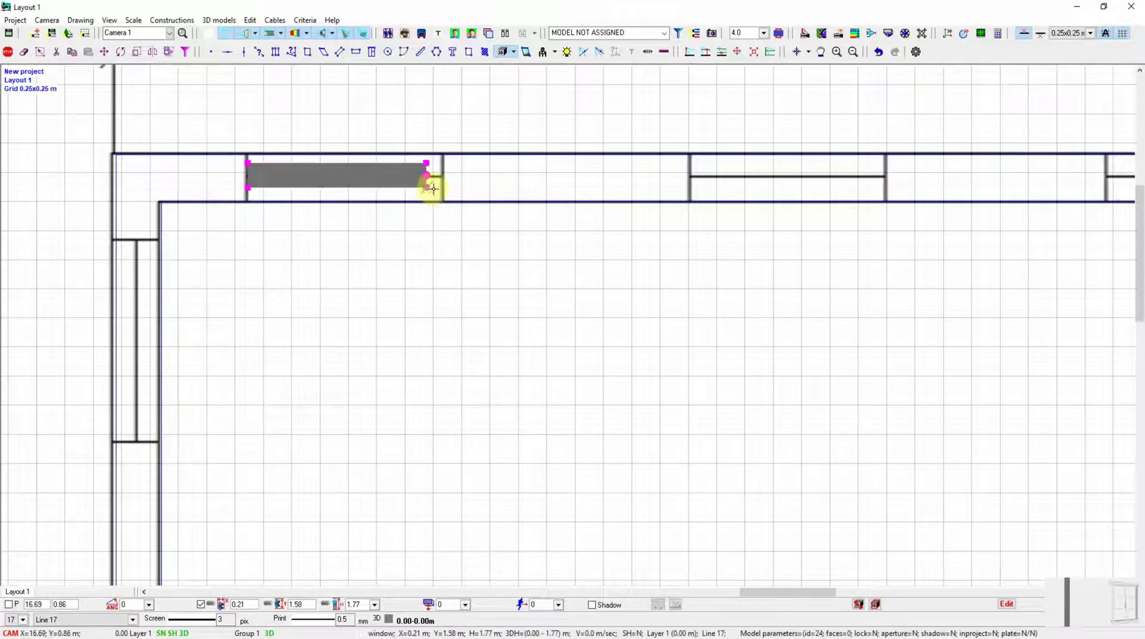
pyautogui.moveTo(432, 188); pyautogui.dragTo(438, 191)
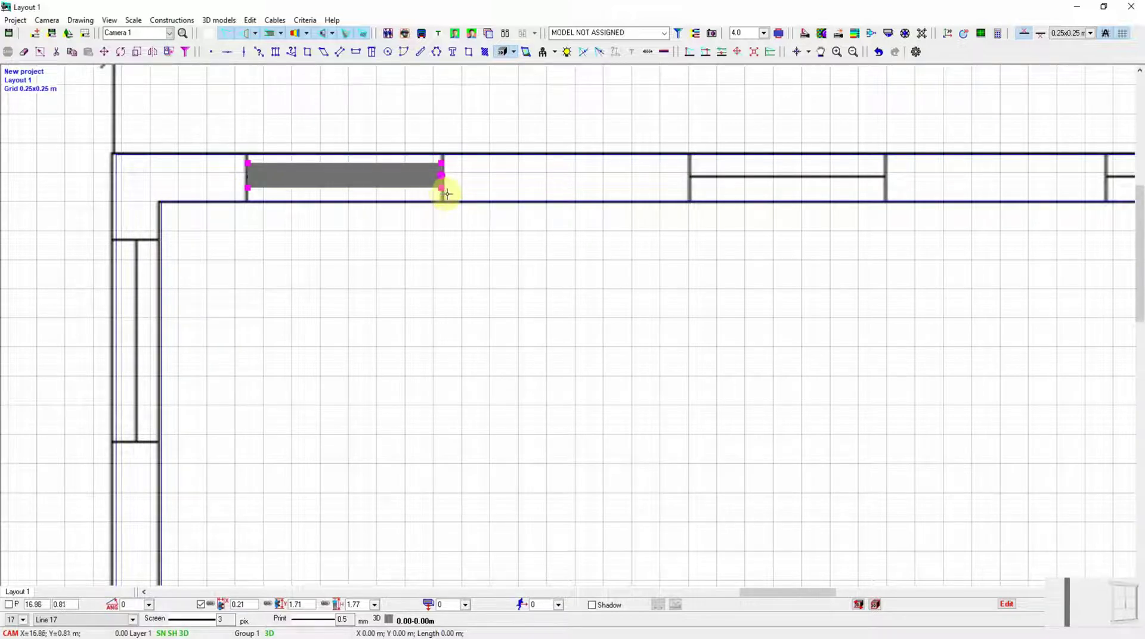
# Place the same window model in the upper wall's two remaining openings, the right wall's two openings and the left wall's window opening.
pyautogui.scroll(-2, 517, 187)
pyautogui.press('ctrl')
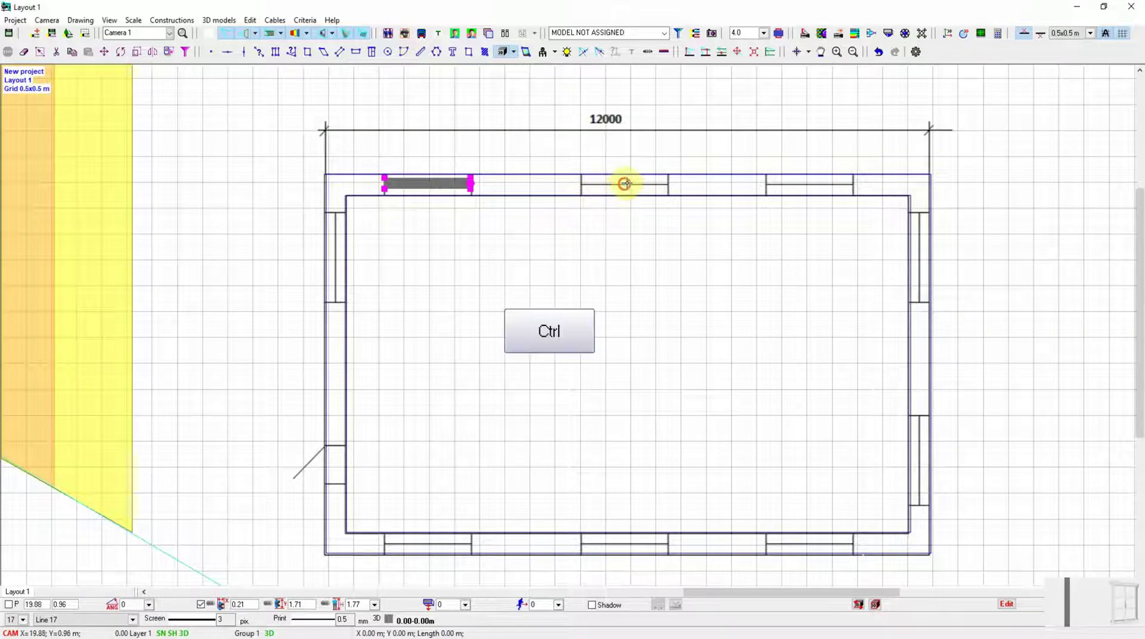
pyautogui.keyDown('ctrl'); pyautogui.click(624, 183); pyautogui.keyUp('ctrl')
pyautogui.keyDown('ctrl'); pyautogui.click(804, 186); pyautogui.keyUp('ctrl')
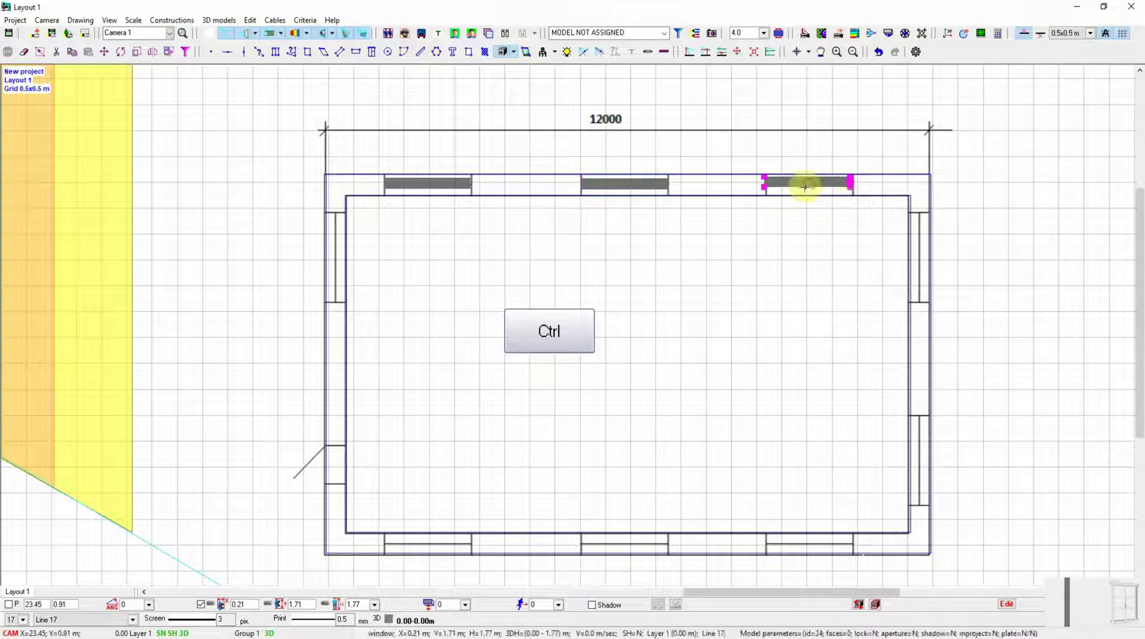
pyautogui.click(906, 255)
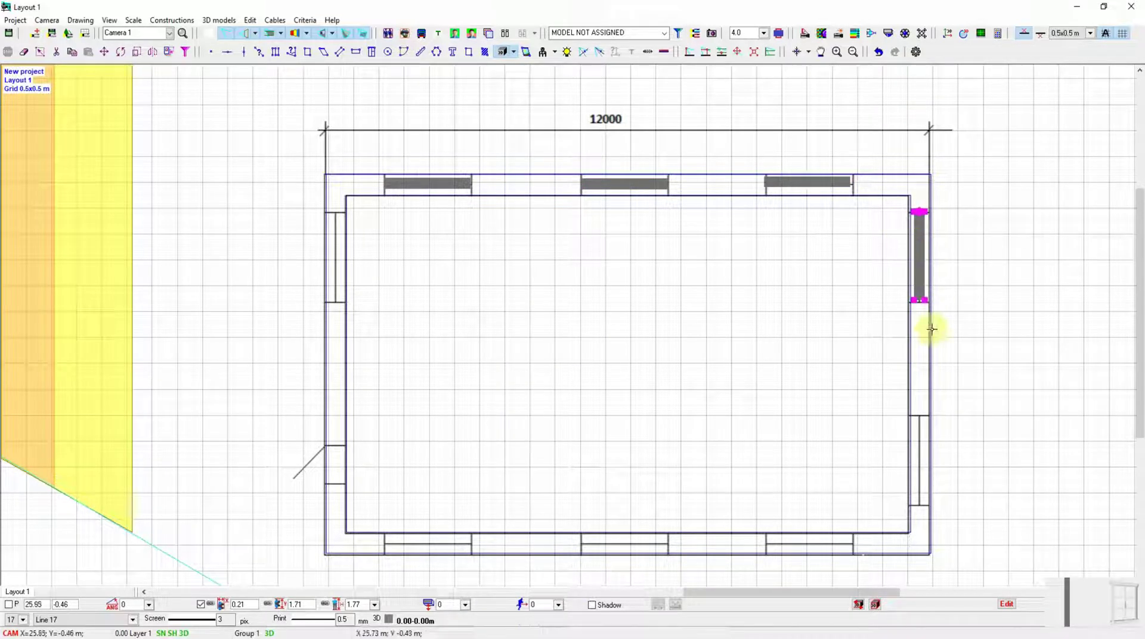
pyautogui.click(918, 459)
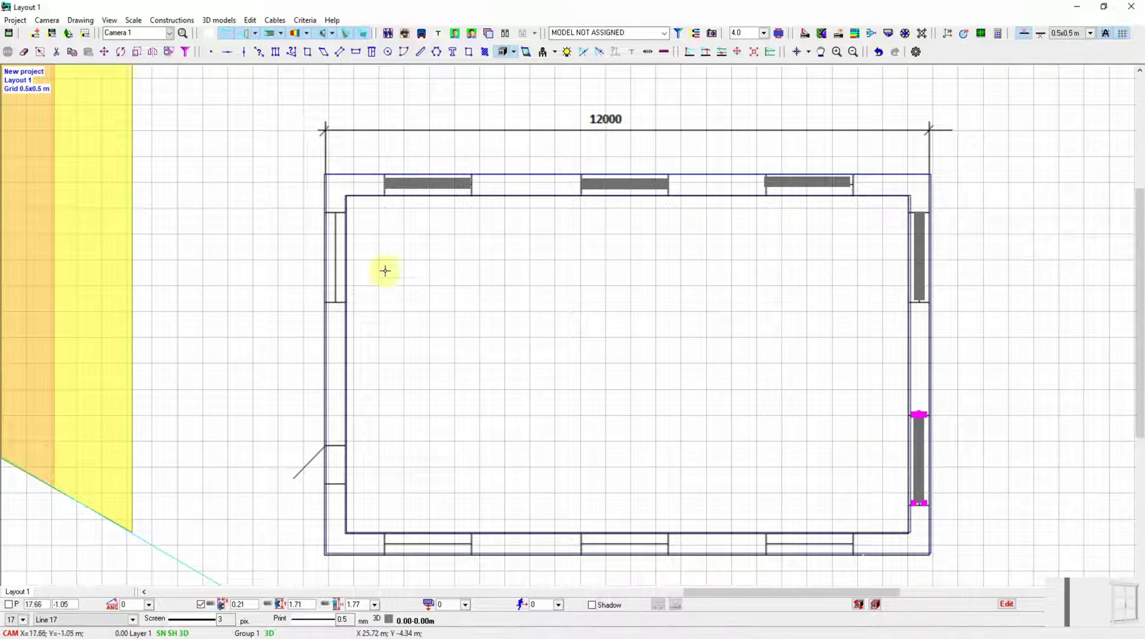
pyautogui.click(335, 260)
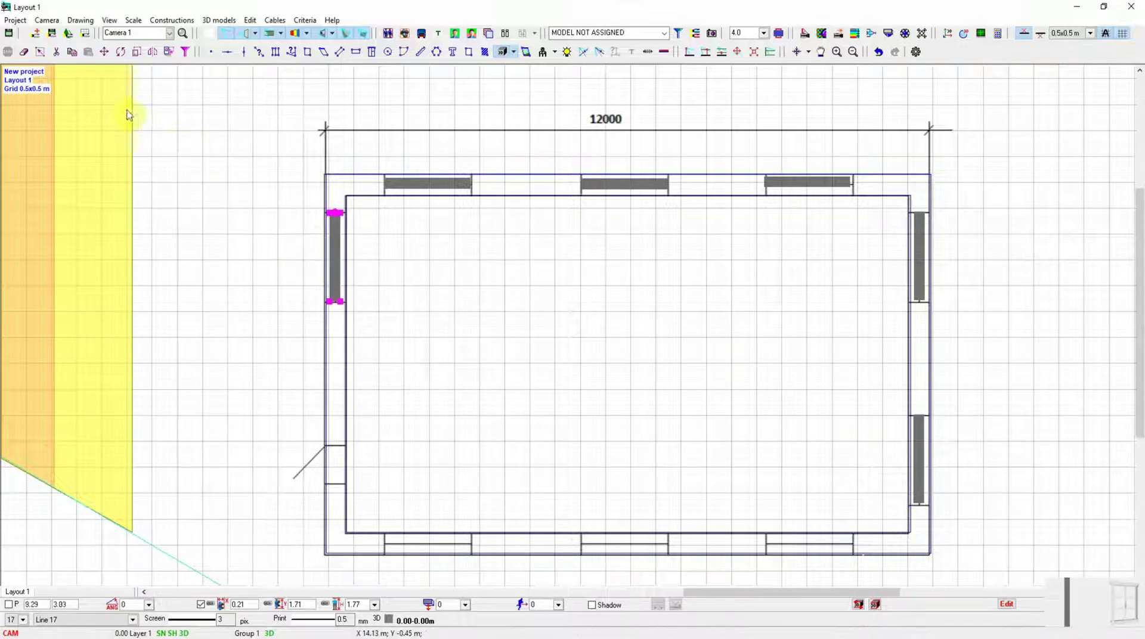
# Select the three windows of the upper wall and copy them into the matching openings of the lower wall.
pyautogui.click(39, 52)
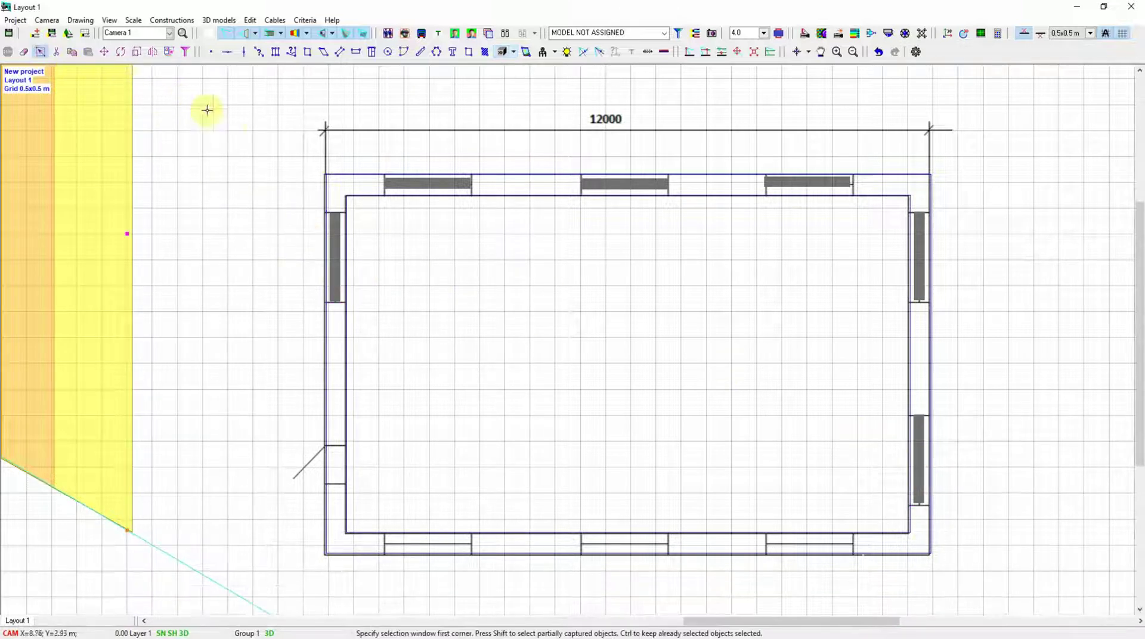
pyautogui.click(367, 161)
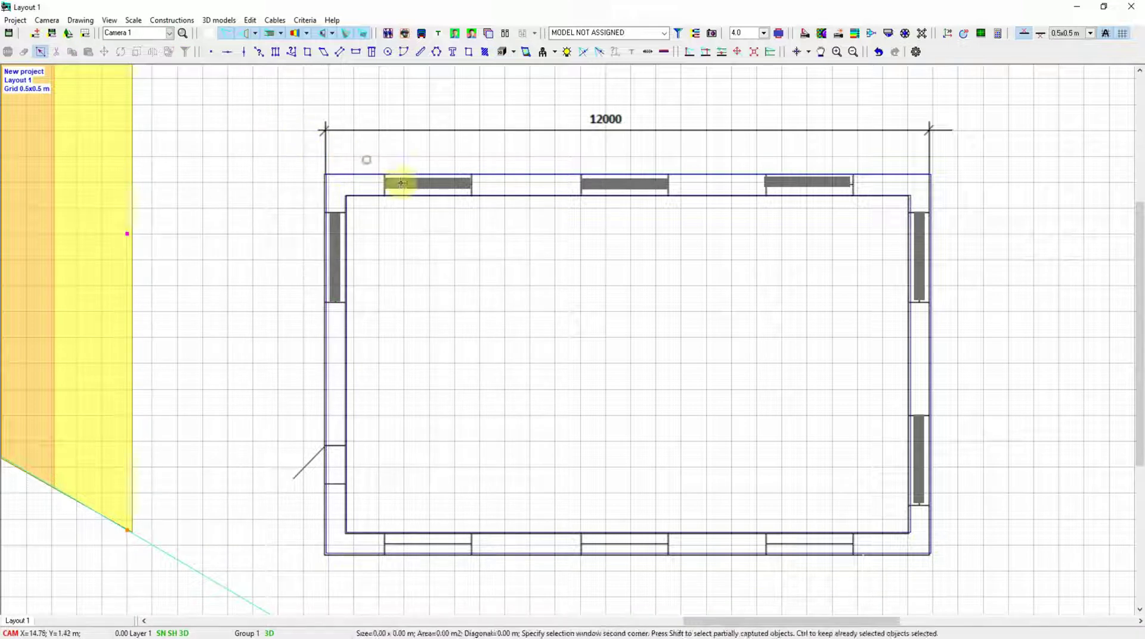
pyautogui.click(874, 234)
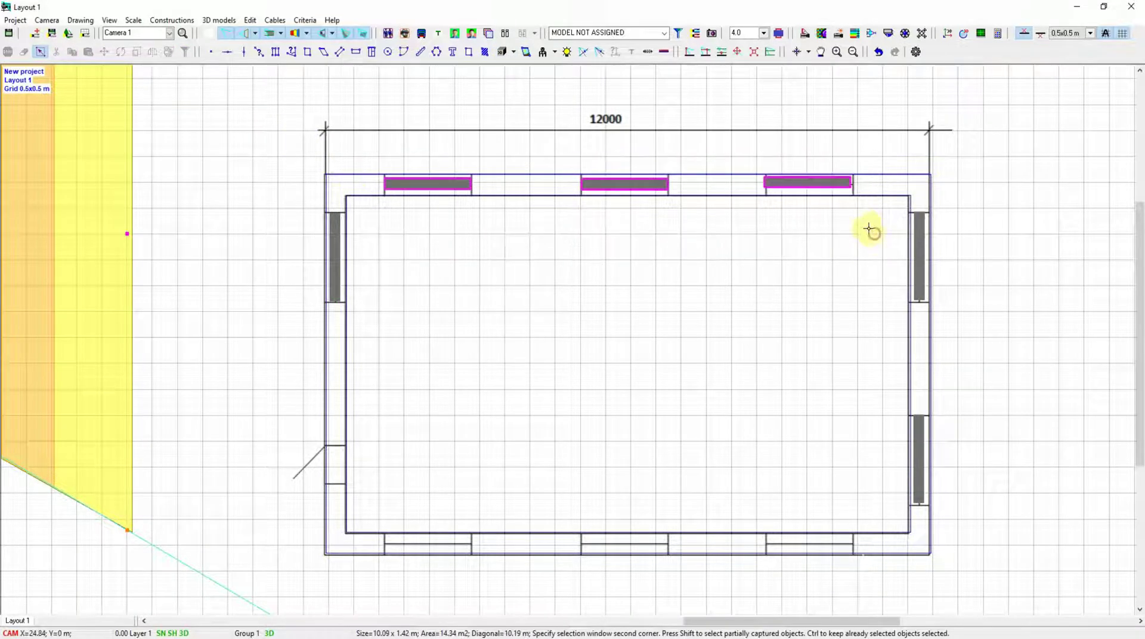
pyautogui.keyDown('ctrl'); pyautogui.click(824, 185); pyautogui.keyUp('ctrl')
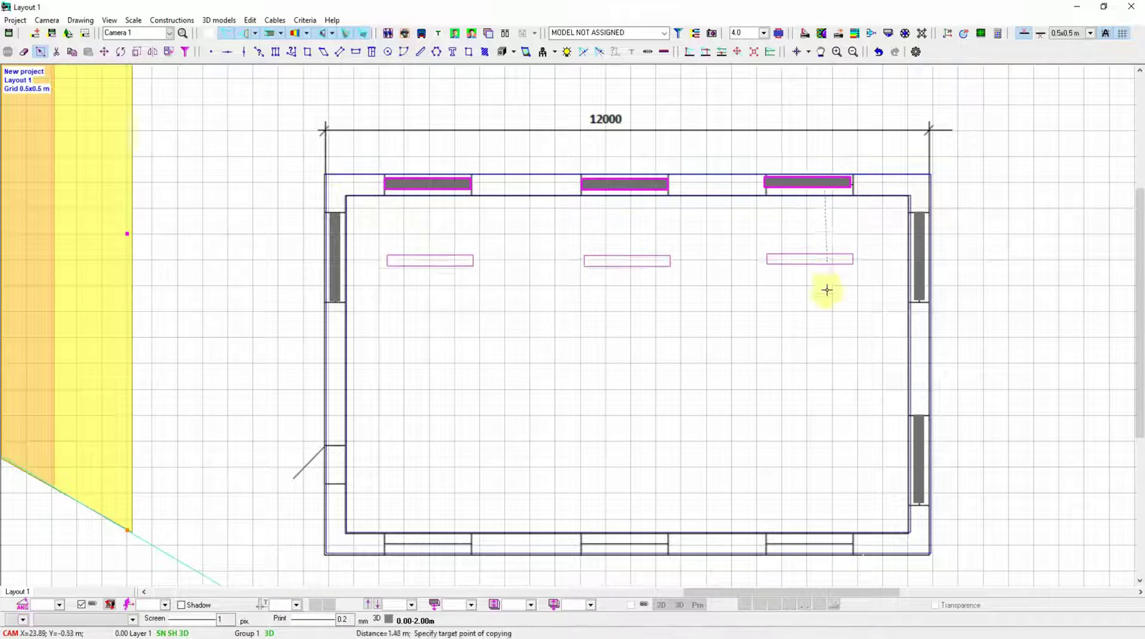
pyautogui.click(828, 543)
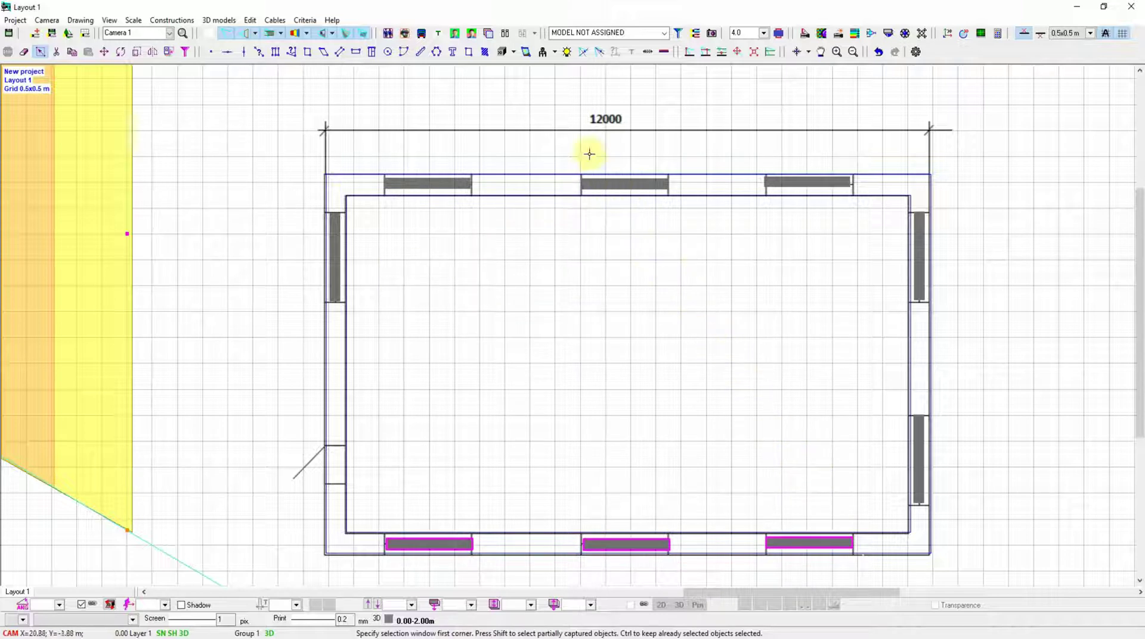
# Place the "left door block" 3D model in the door opening of the left wall.
pyautogui.click(514, 53)
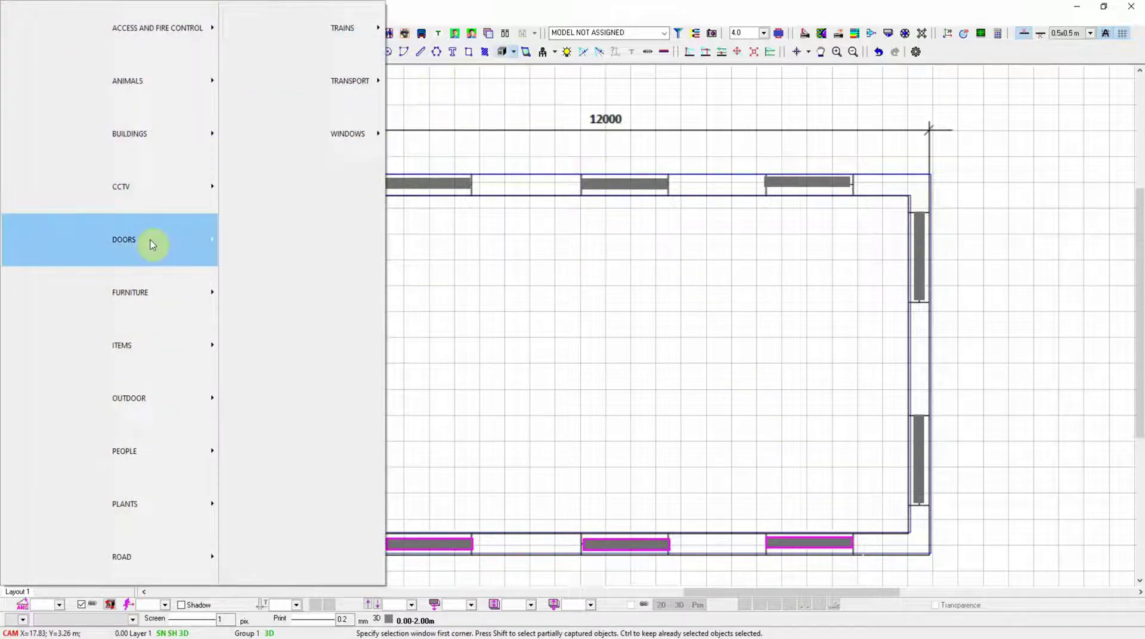
pyautogui.moveTo(153, 243)
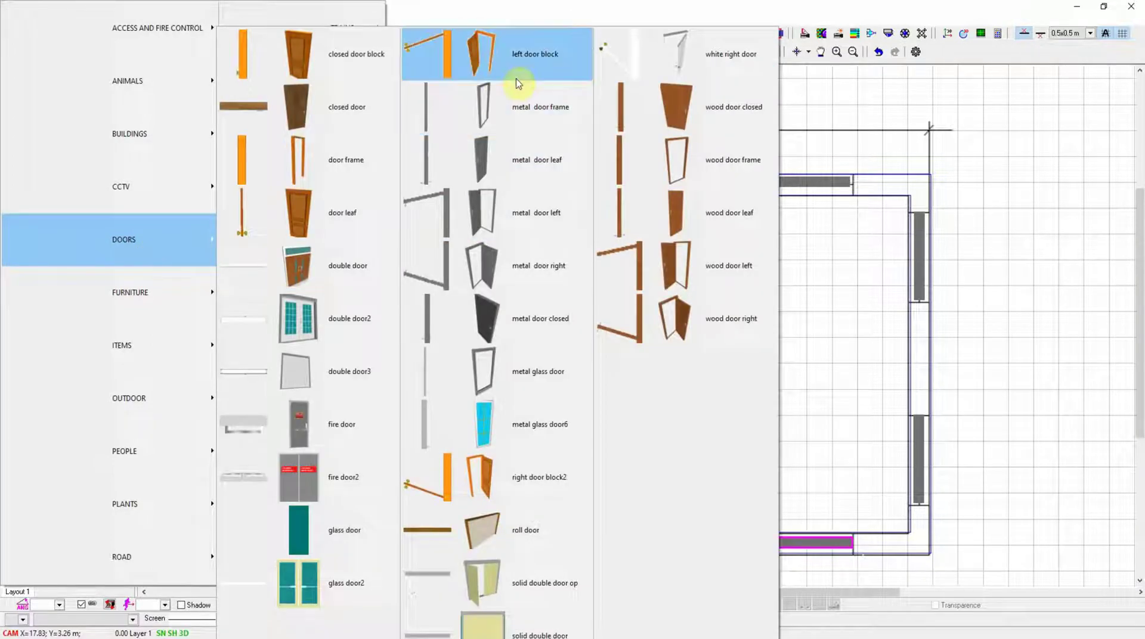
pyautogui.click(524, 64)
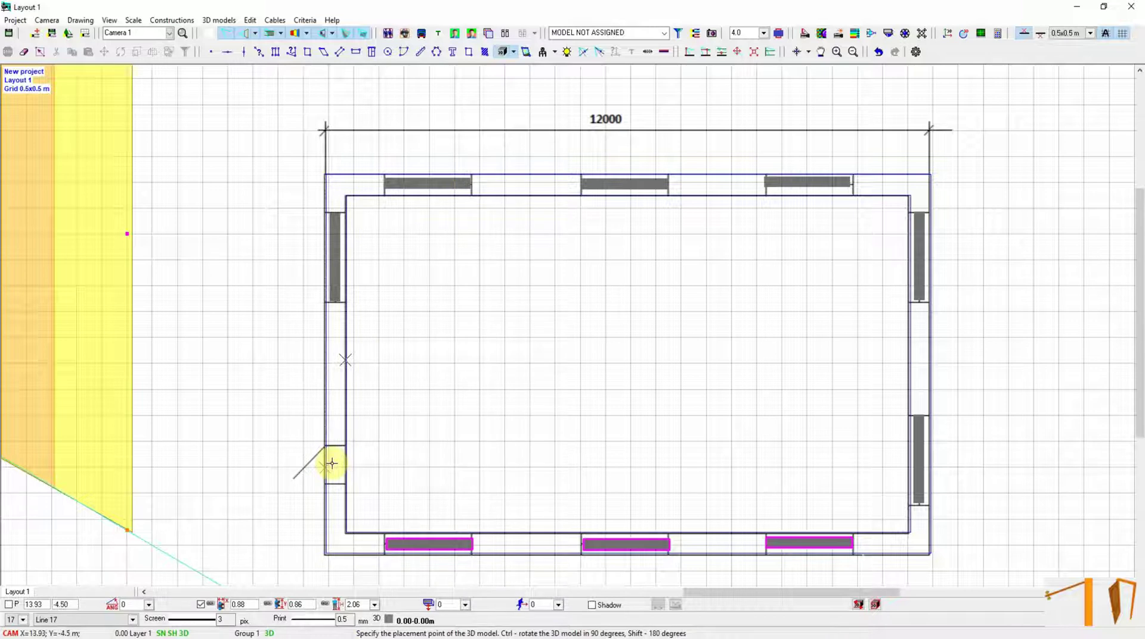
pyautogui.click(334, 463)
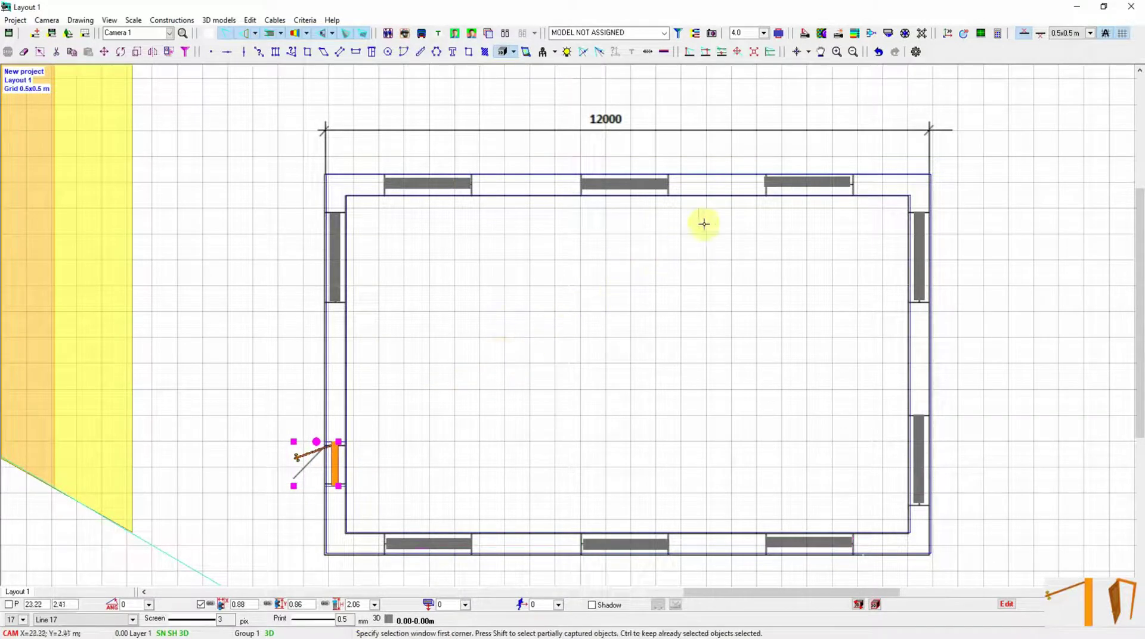
# Show the building in the 3D World window and orbit the view around to its opposite side.
pyautogui.click(965, 34)
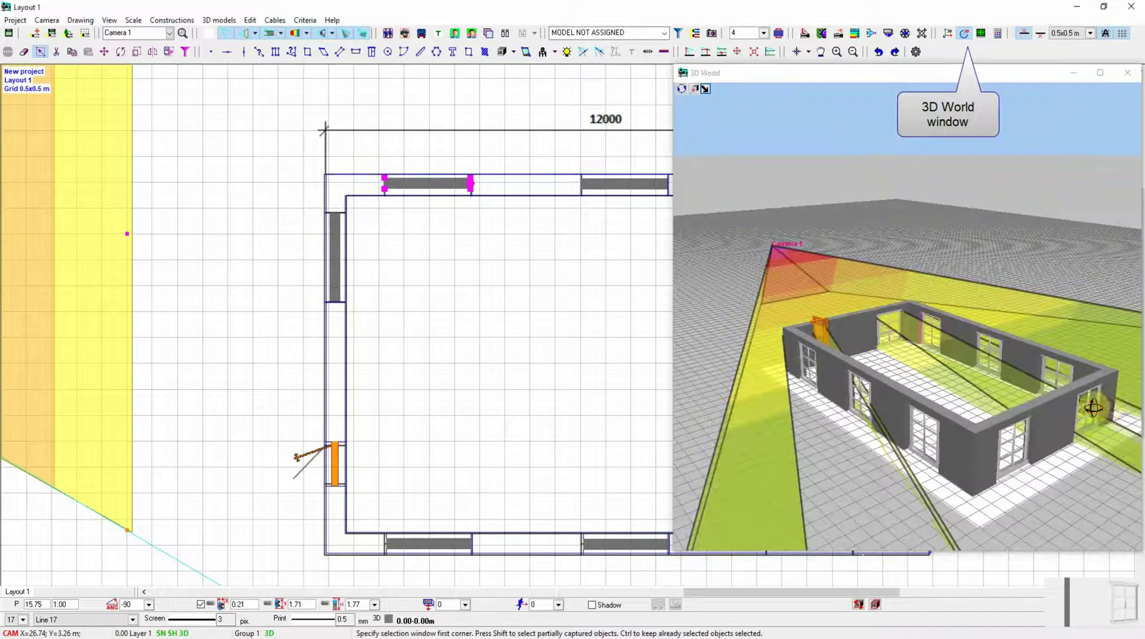
pyautogui.moveTo(1093, 408); pyautogui.dragTo(777, 384)
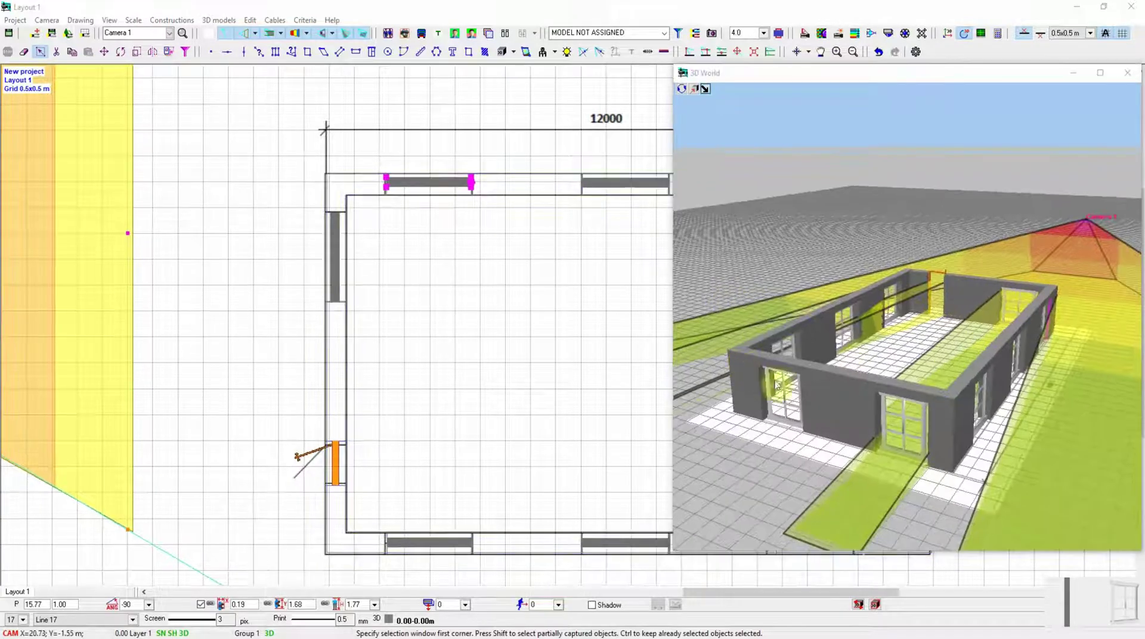
# Inspect the selected window's 3D model and its View settings, including Aperture in wall, and close the model preview.
pyautogui.click(1099, 604)
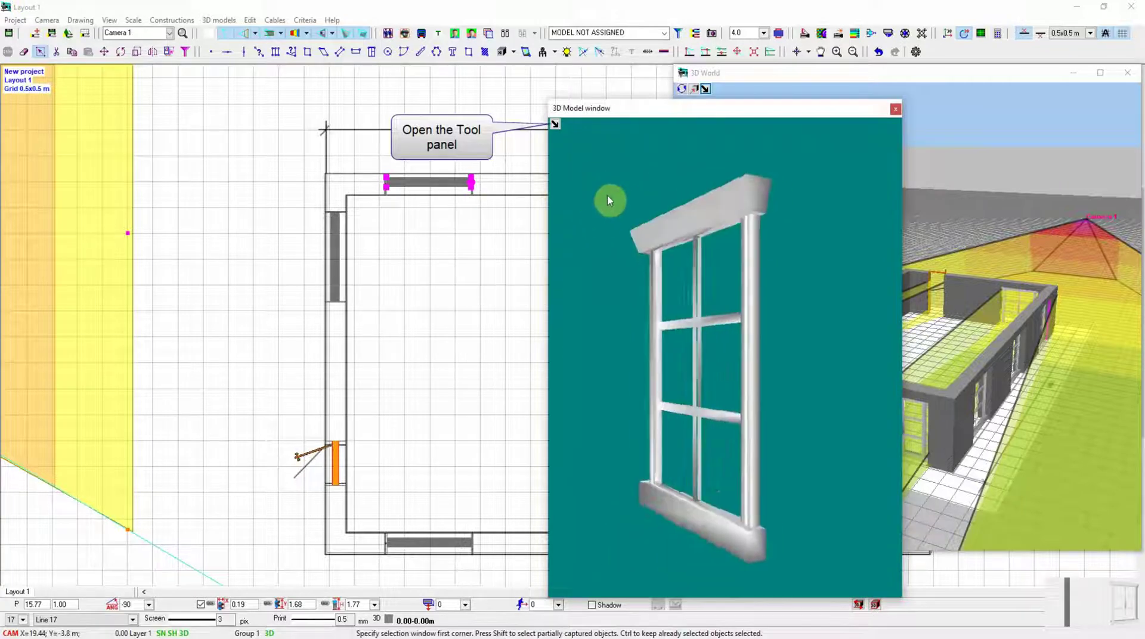
pyautogui.click(556, 124)
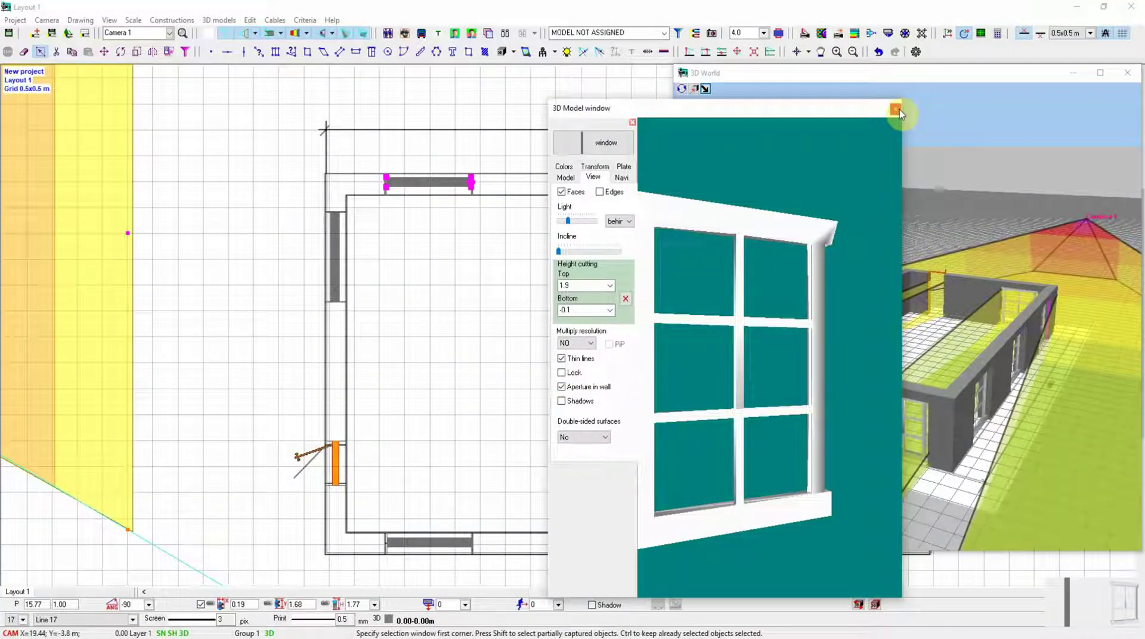
pyautogui.click(895, 109)
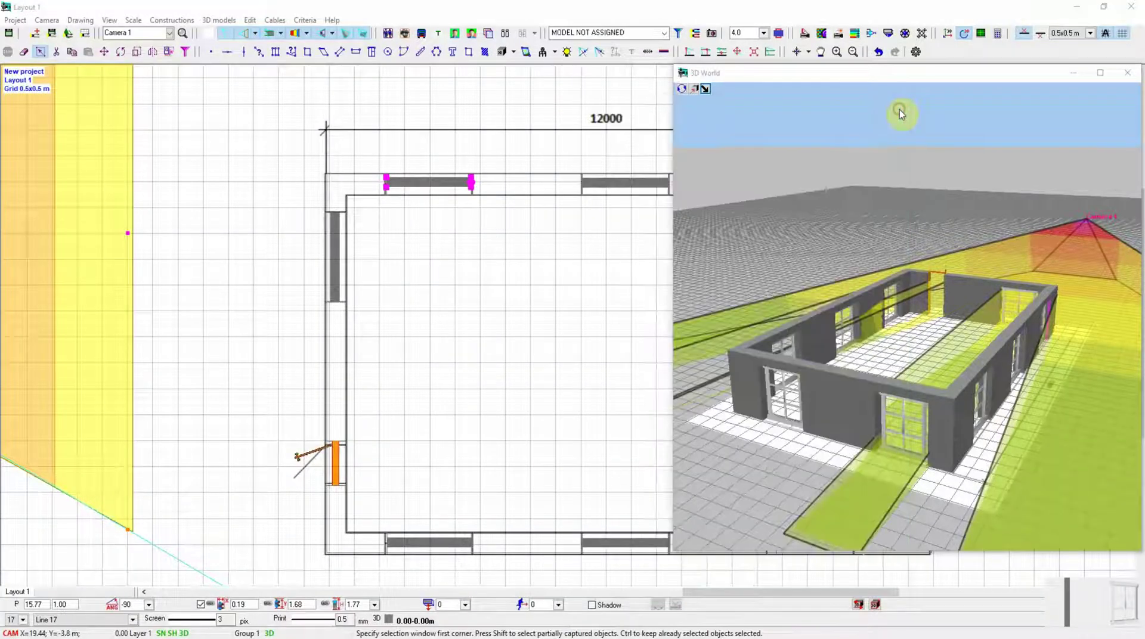
# Select the combined wall block in the plan and set the height of the walls to 3 m.
pyautogui.moveTo(588, 322); pyautogui.dragTo(337, 307, button='middle')
pyautogui.scroll(-1, 281, 340)
pyautogui.press('Escape')
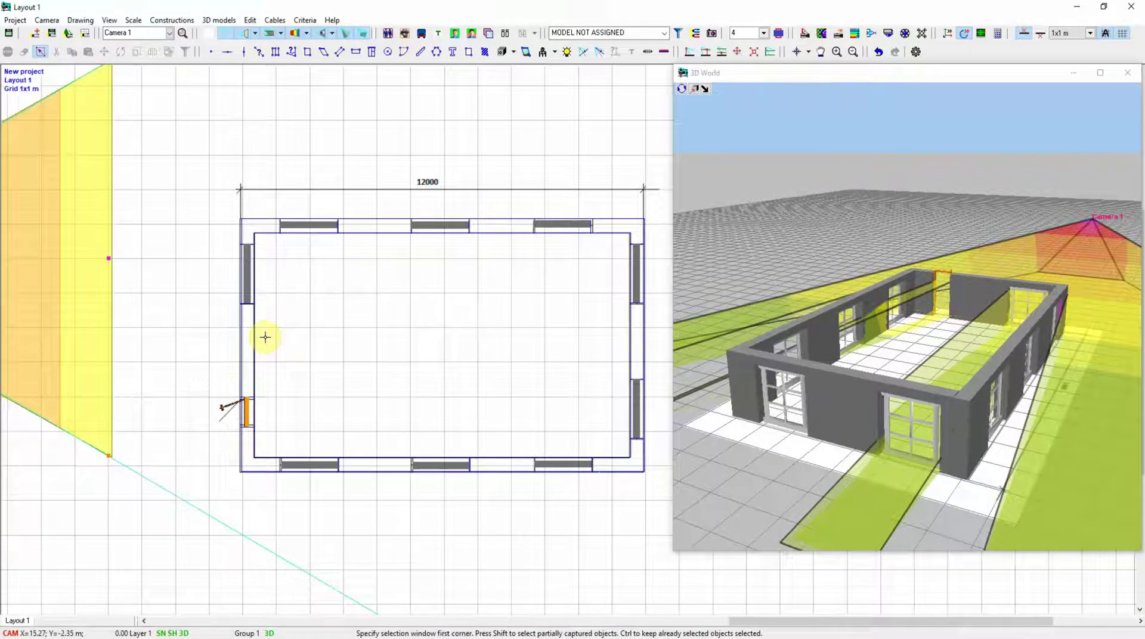
pyautogui.click(266, 337)
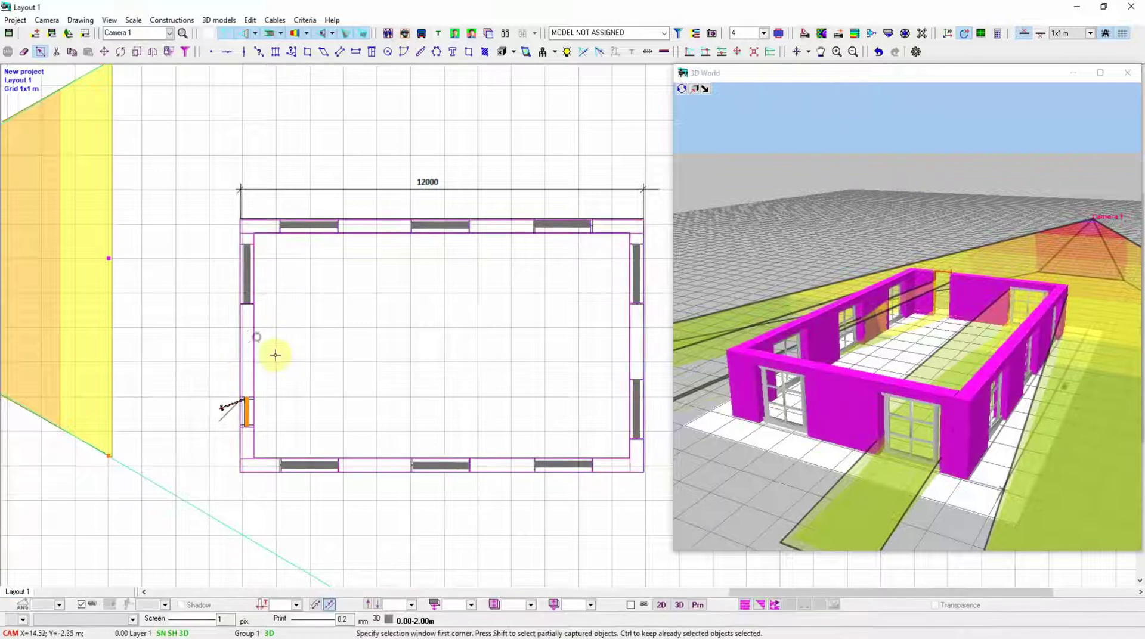
pyautogui.click(529, 604)
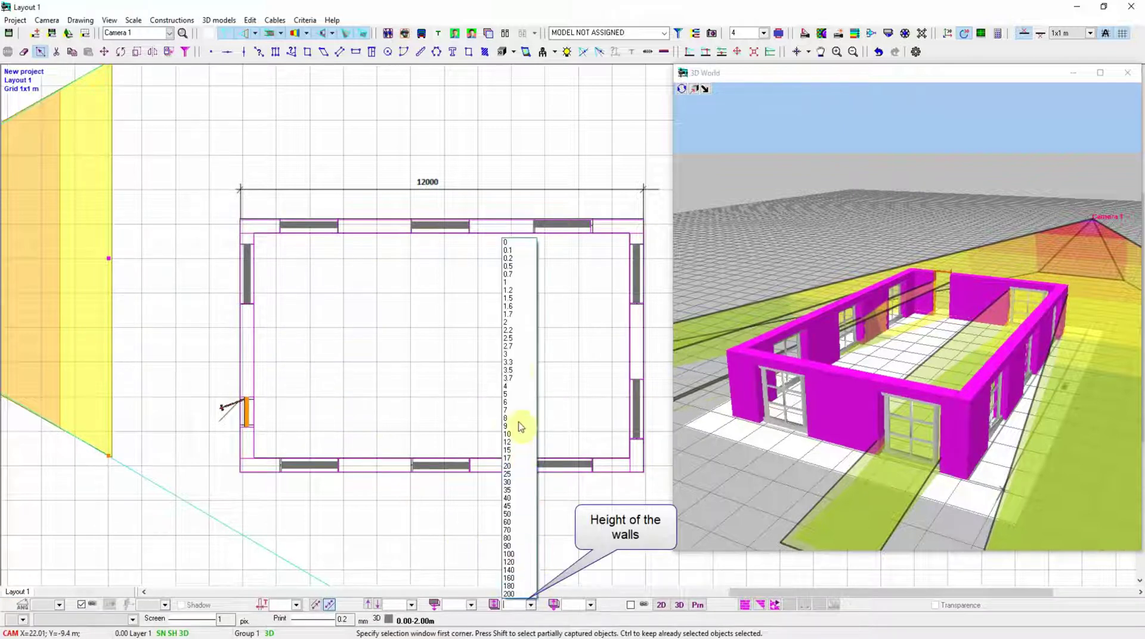
pyautogui.click(513, 354)
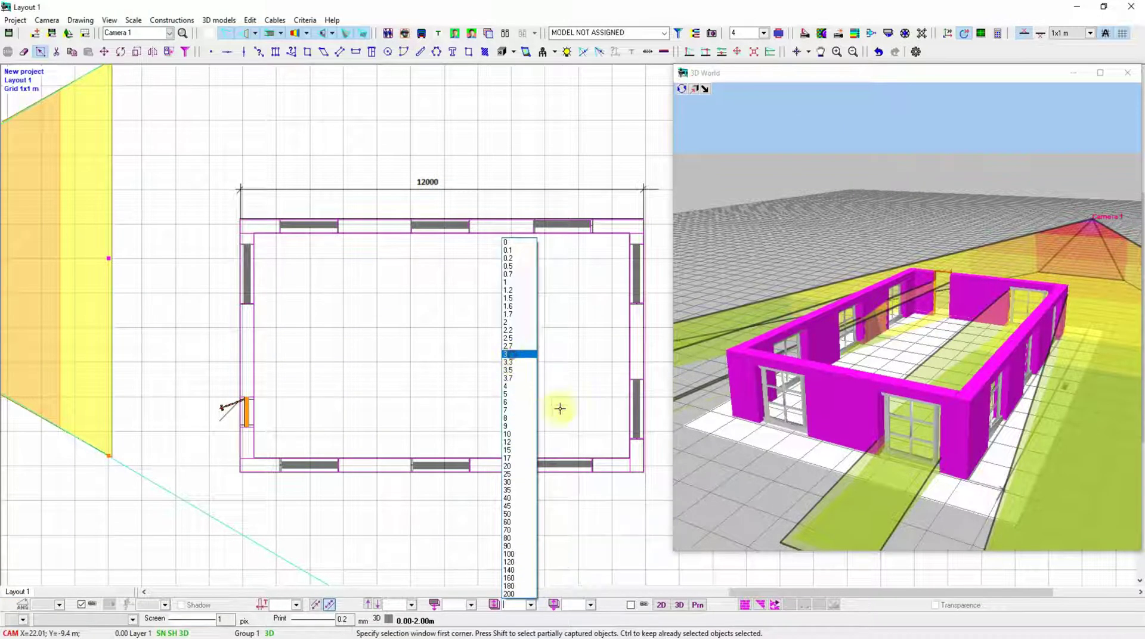
# Apply the Green Paver Brick texture from the Bricks category to the selected walls.
pyautogui.click(746, 605)
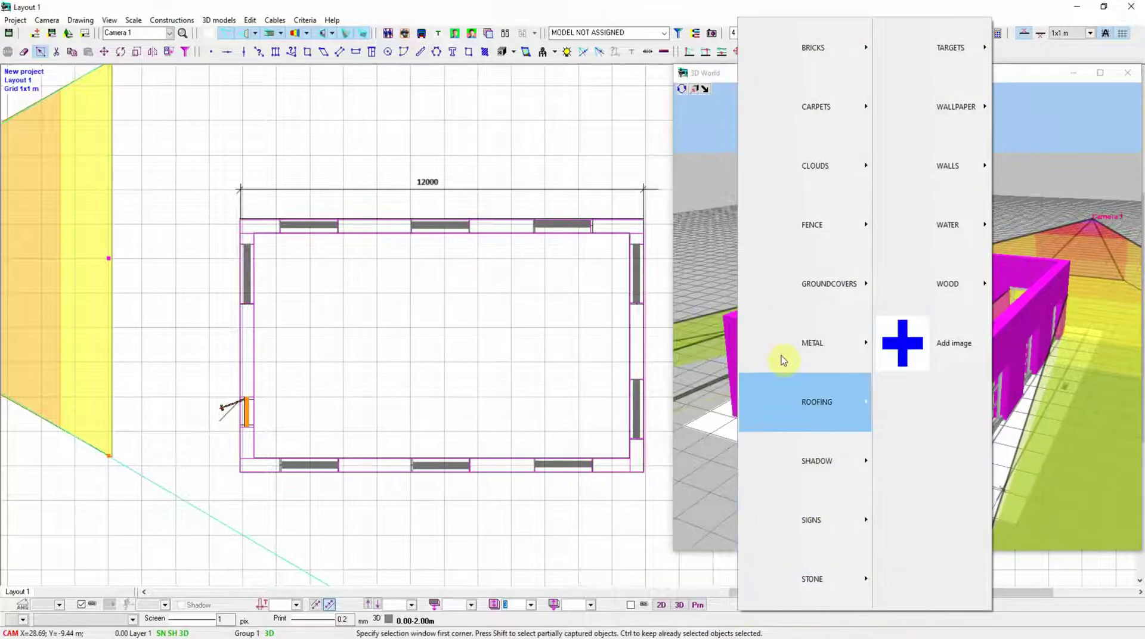
pyautogui.moveTo(803, 197)
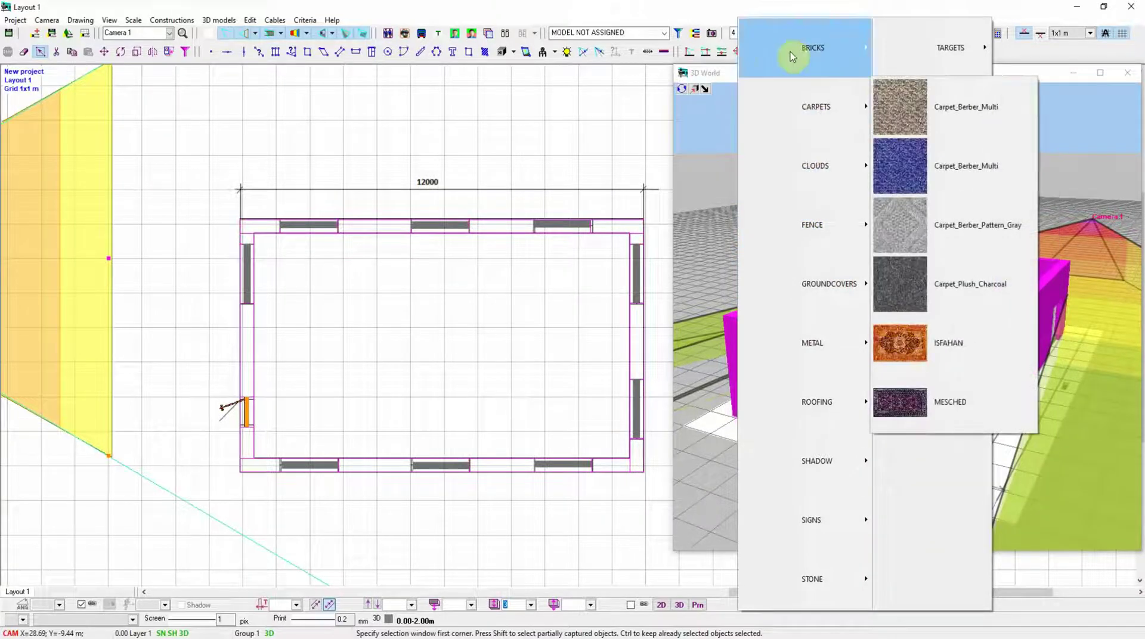
pyautogui.moveTo(792, 56)
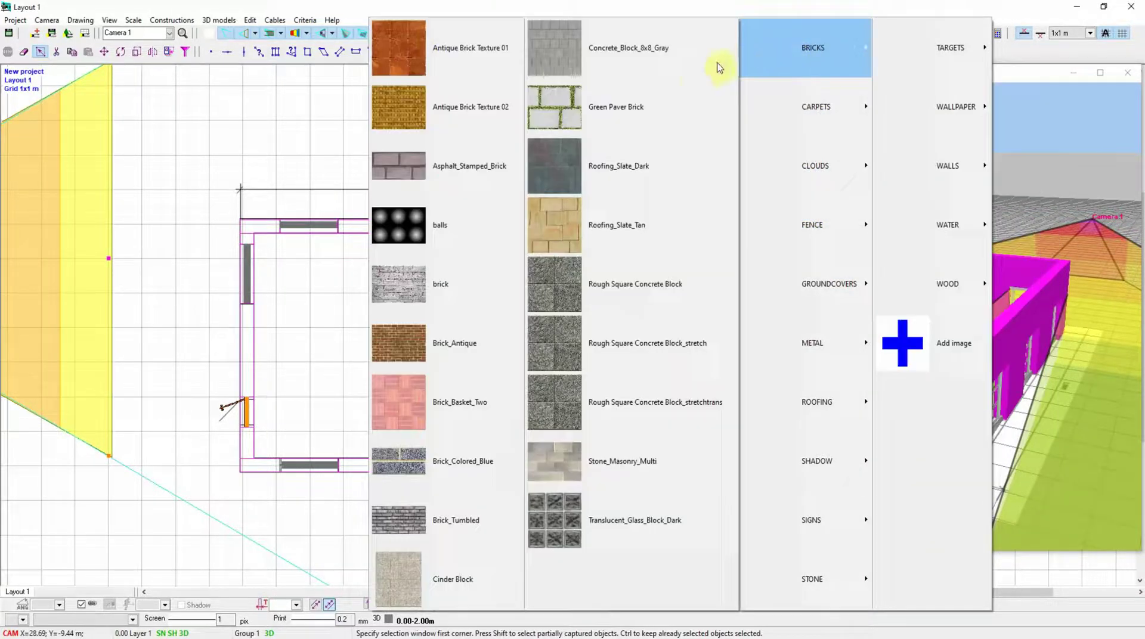
pyautogui.click(684, 91)
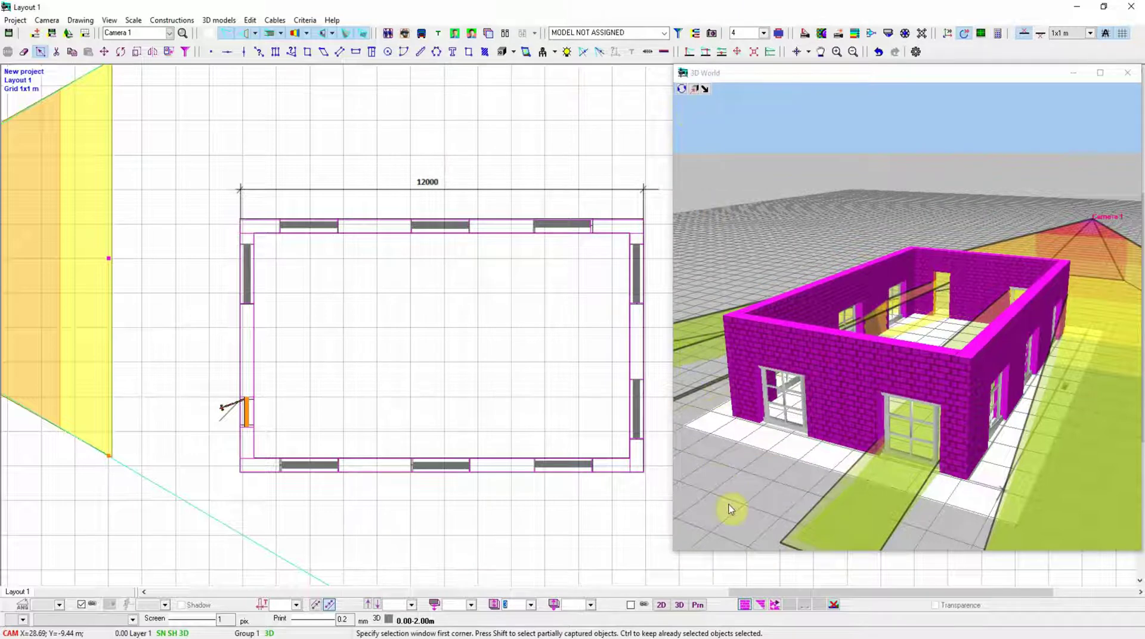
# Apply the multicolour brown Carpet_Berber_Multi texture as the walls' second texture and swap the sides so the brick faces outside.
pyautogui.click(760, 604)
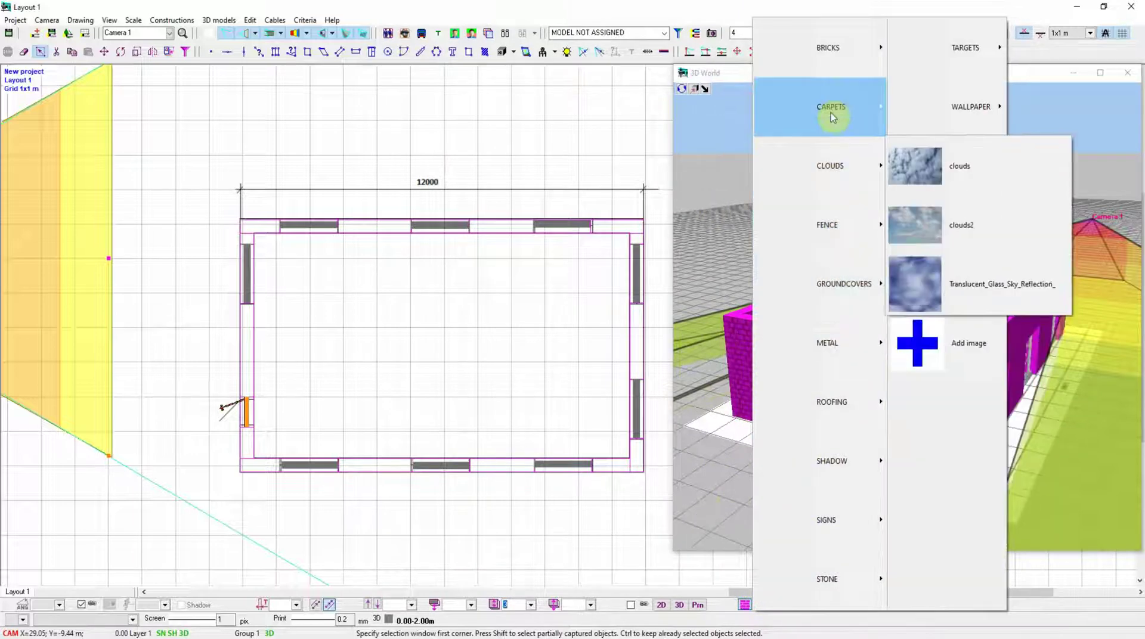
pyautogui.moveTo(831, 113)
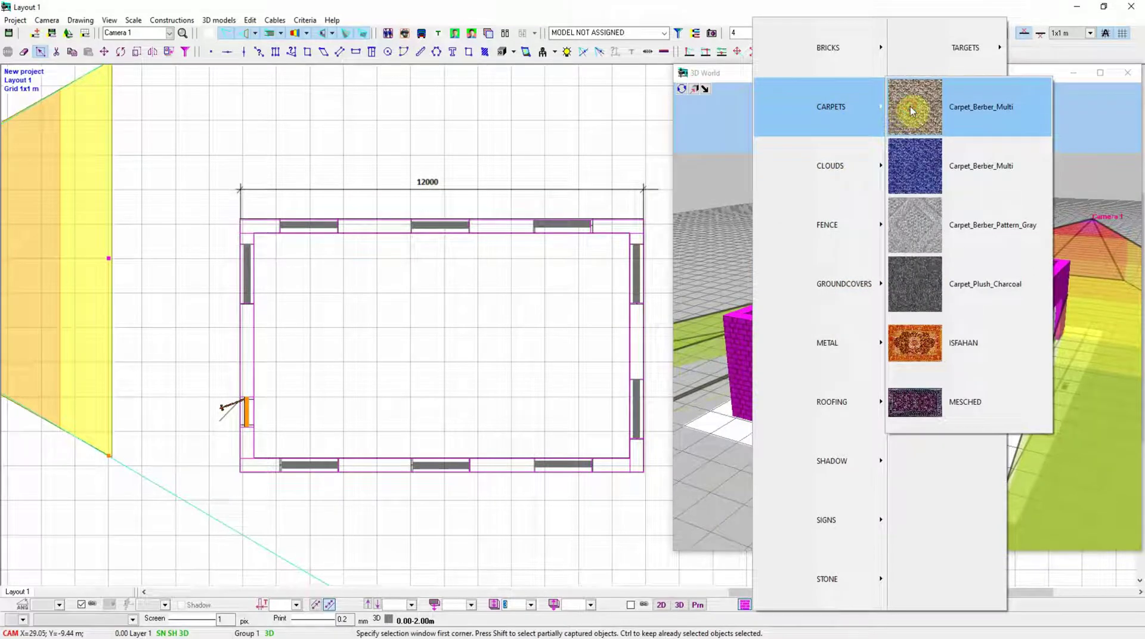
pyautogui.click(901, 111)
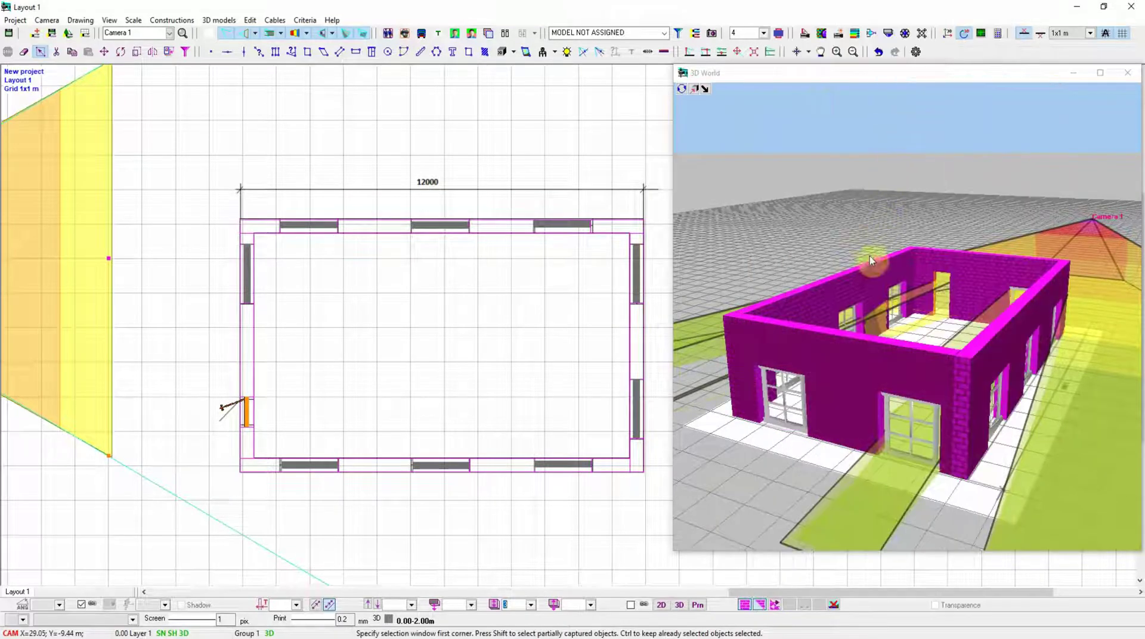
pyautogui.click(775, 605)
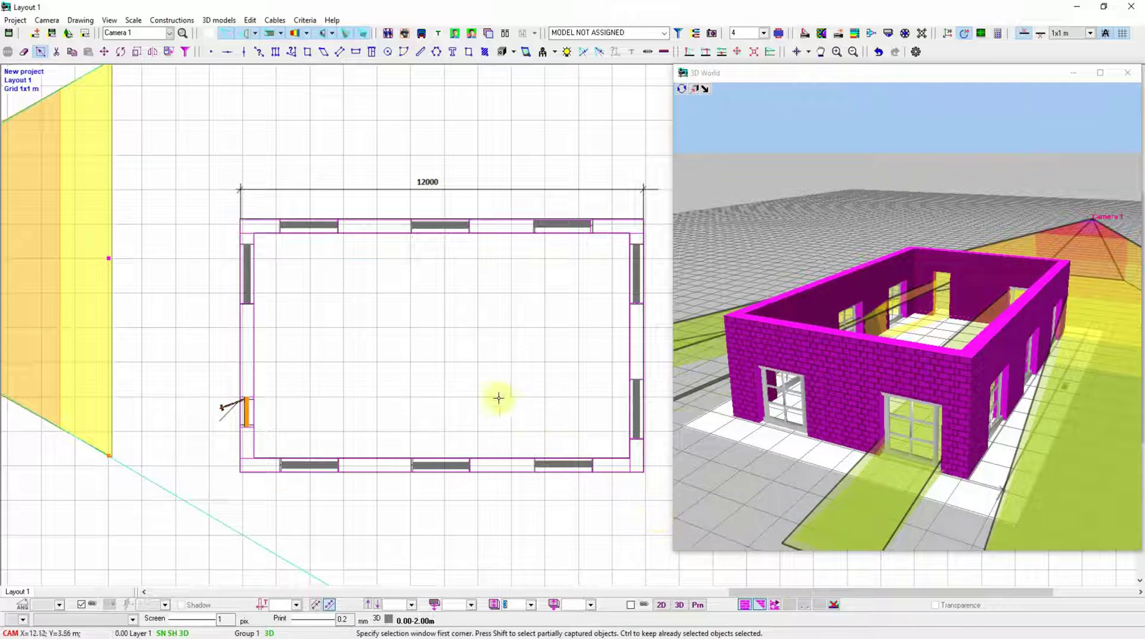
# Select the whole building in the plan and filter the selection so that only the windows stay selected.
pyautogui.click(169, 153)
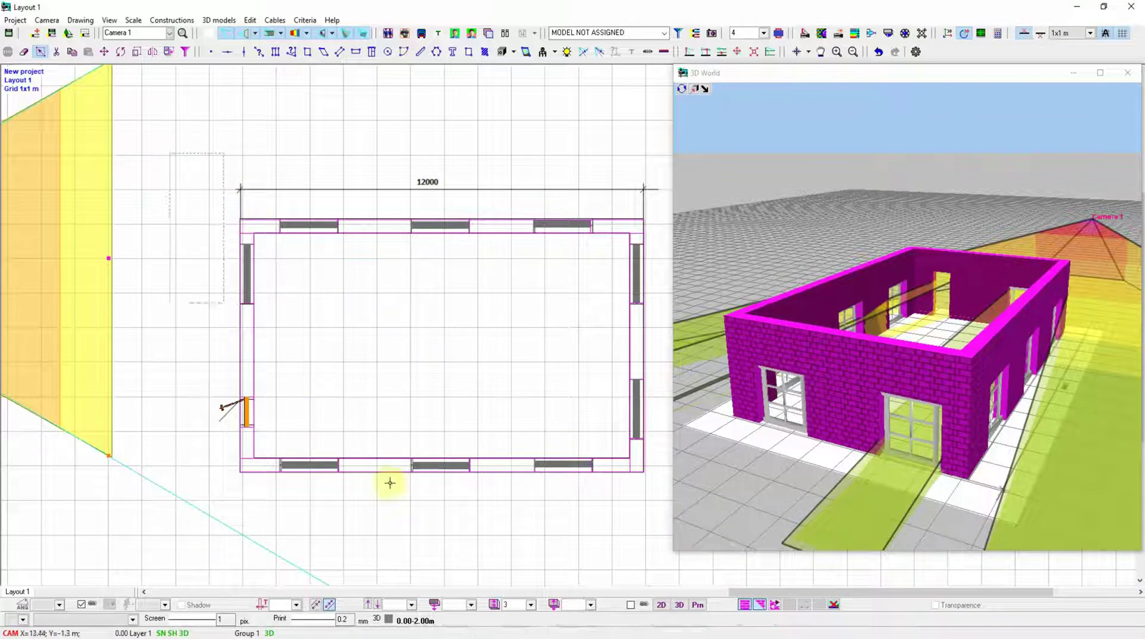
pyautogui.click(661, 542)
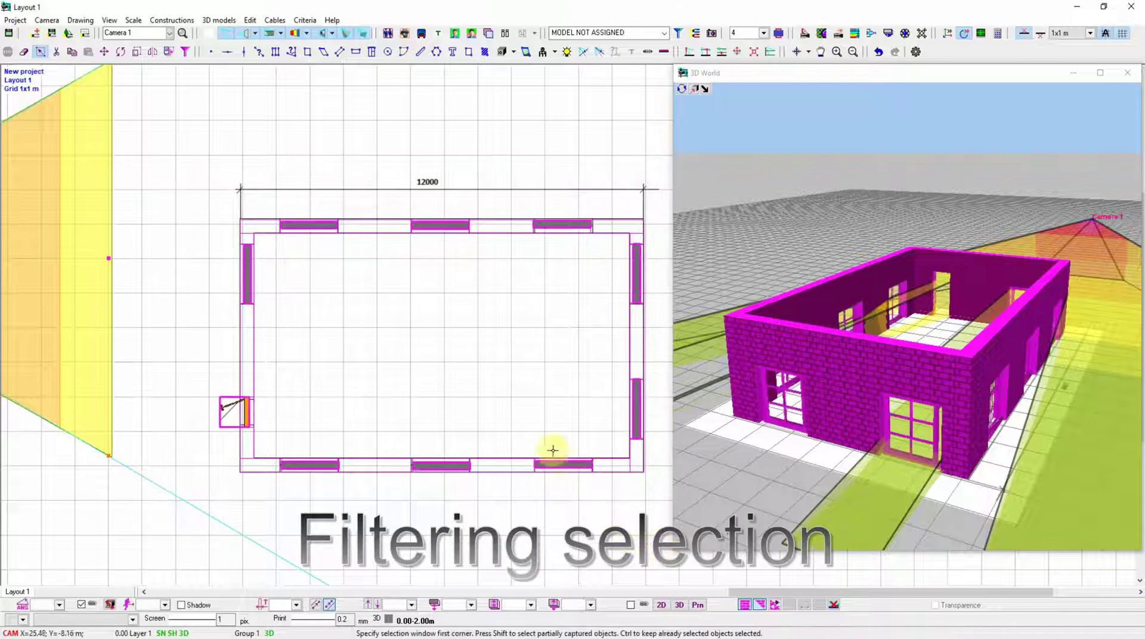
pyautogui.click(184, 53)
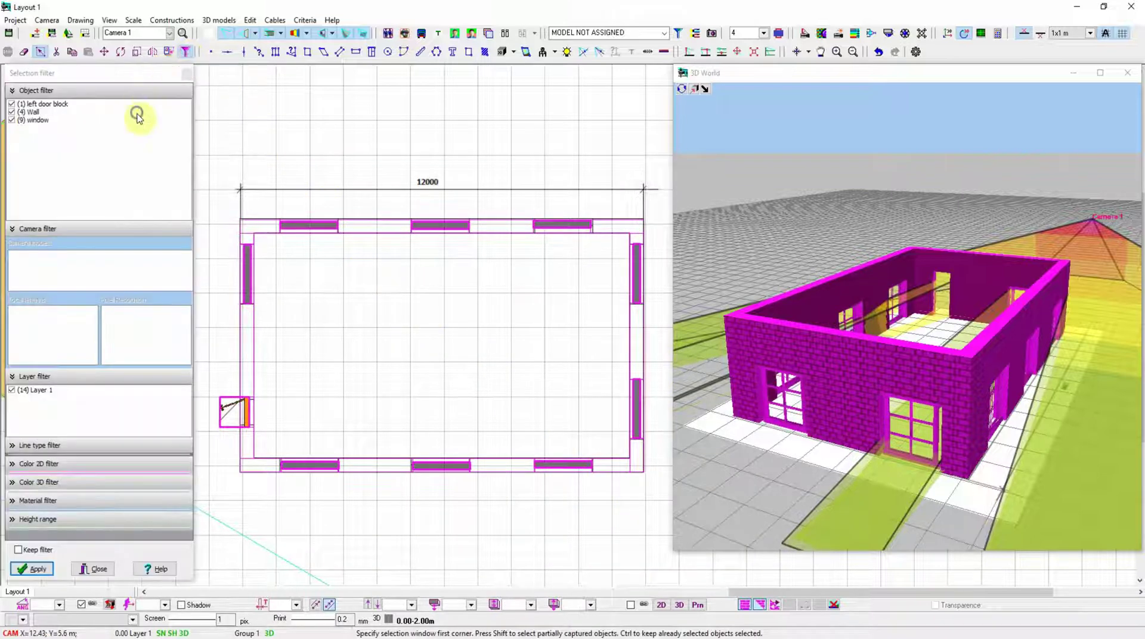
pyautogui.rightClick(140, 113)
pyautogui.click(149, 137)
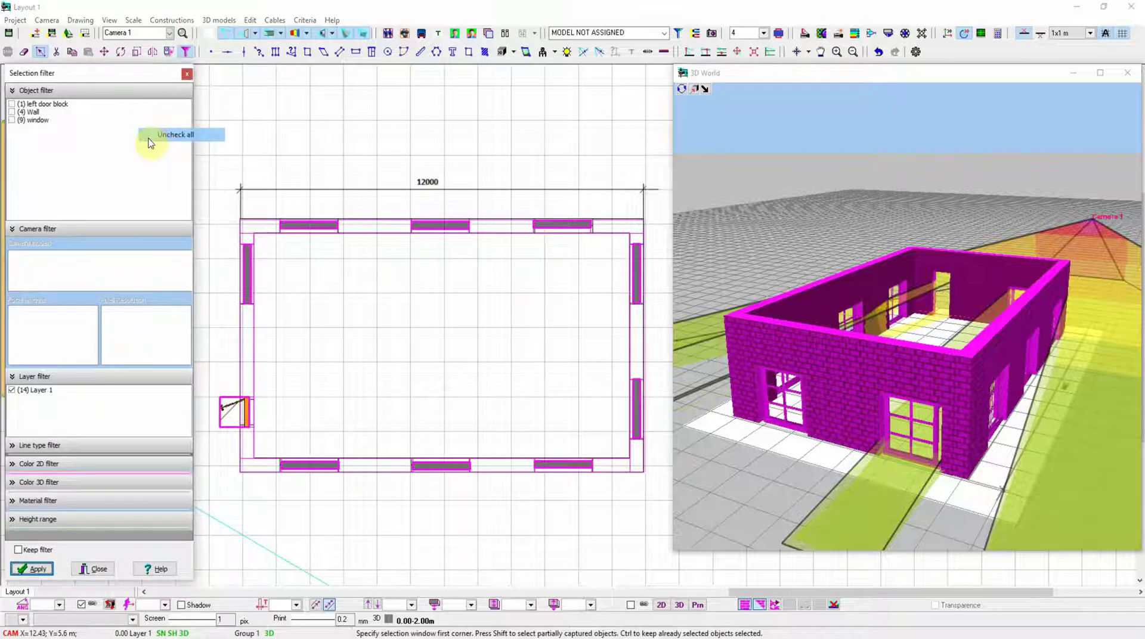
pyautogui.click(11, 120)
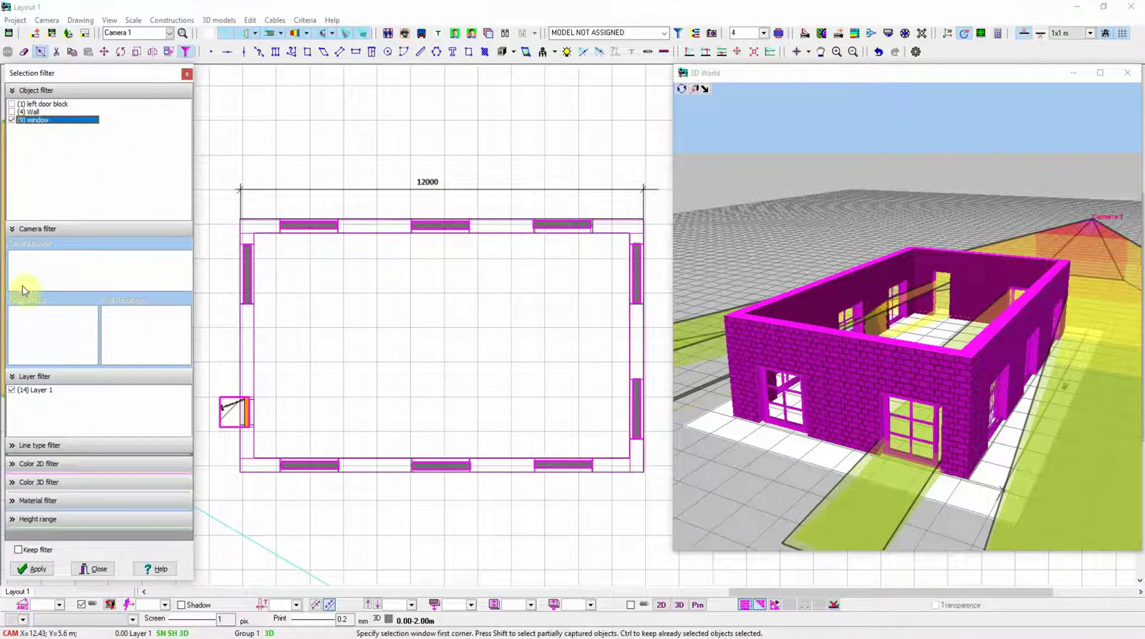
pyautogui.click(34, 571)
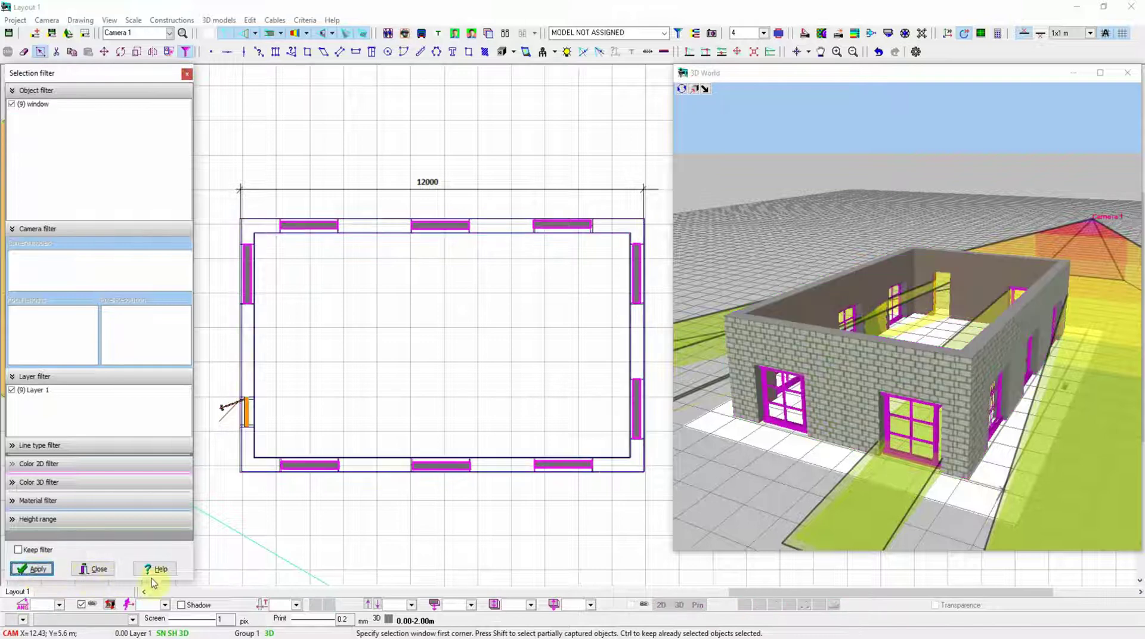
# Set the selected windows' height above the ground to 0.8 m and their own height to 2 m.
pyautogui.click(459, 605)
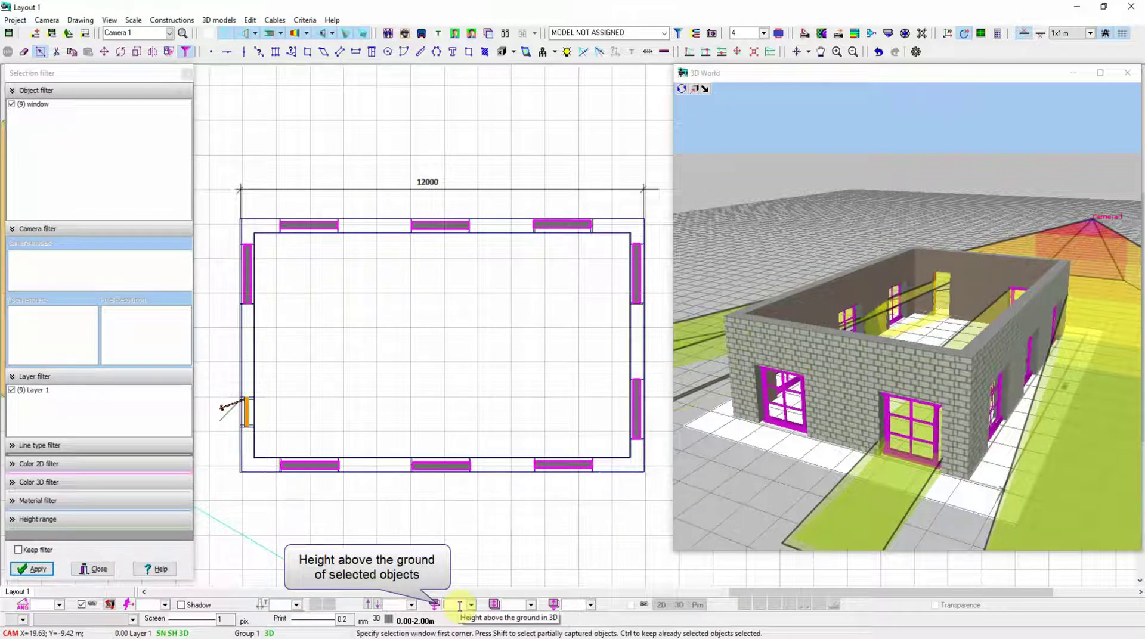
pyautogui.write('0.8')
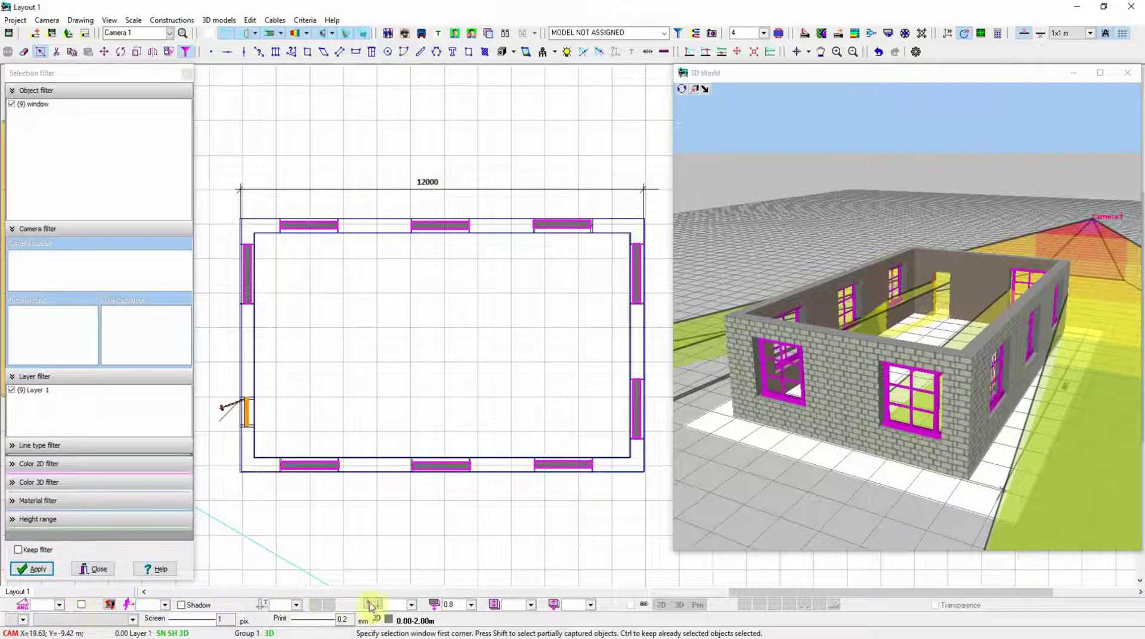
pyautogui.click(528, 604)
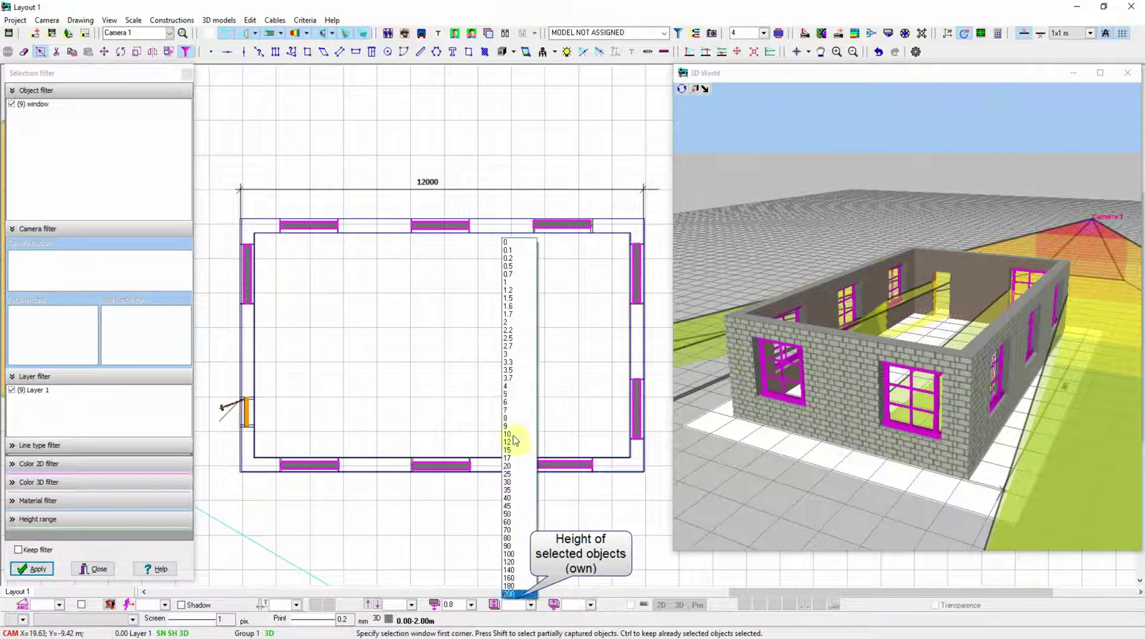
pyautogui.click(505, 322)
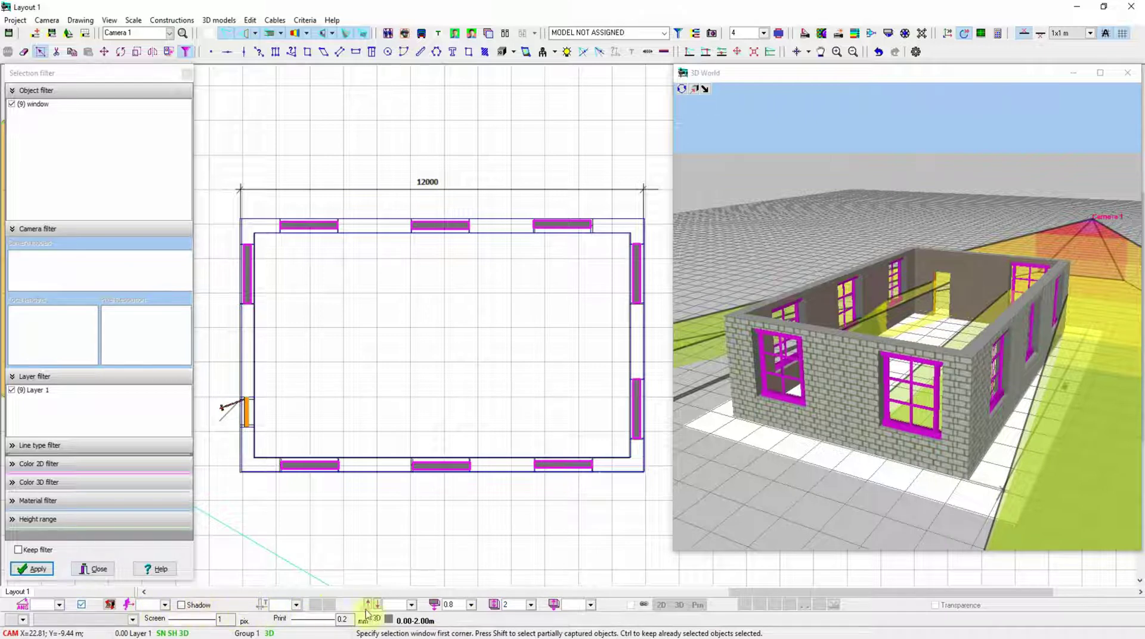
# Try a larger own height for the selected windows and set it back to 2 m.
pyautogui.click(514, 605)
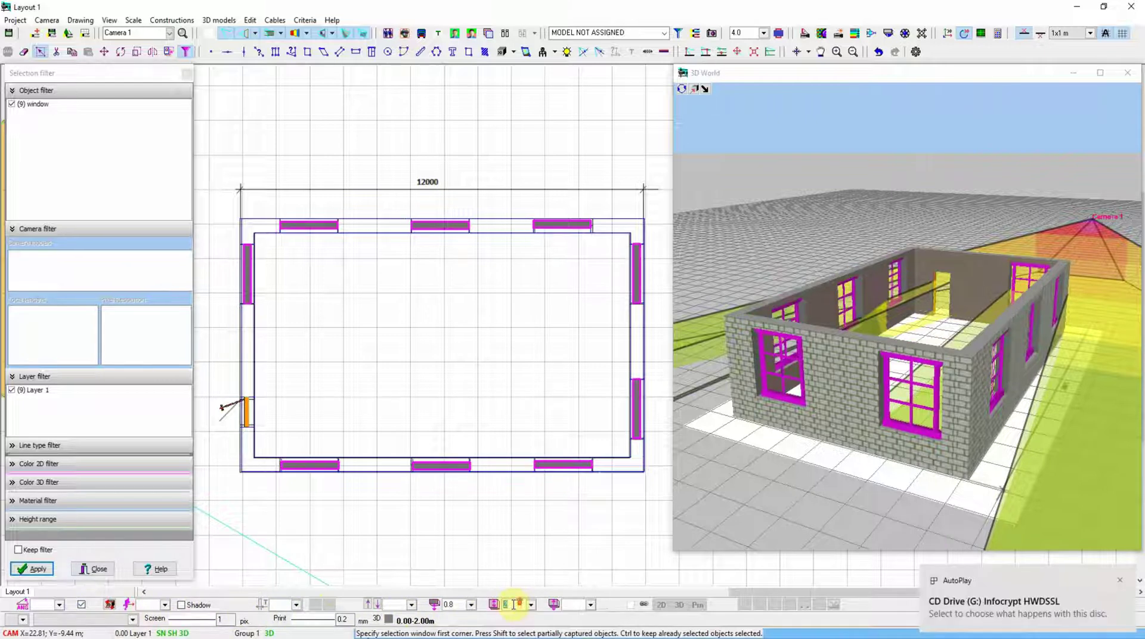
pyautogui.click(514, 605)
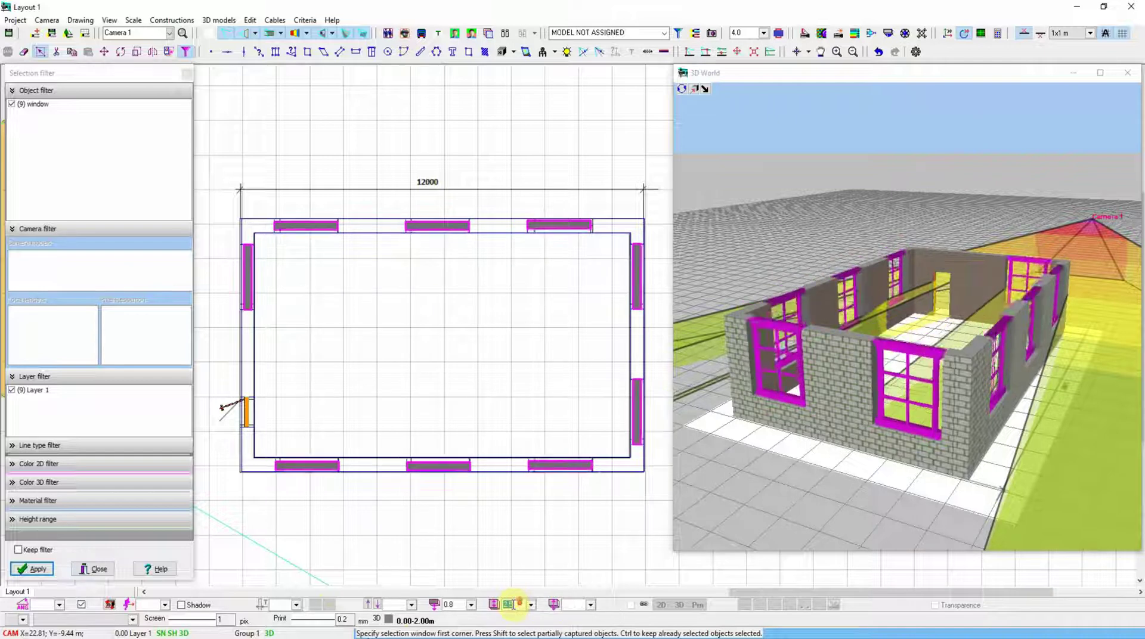
pyautogui.click(508, 605)
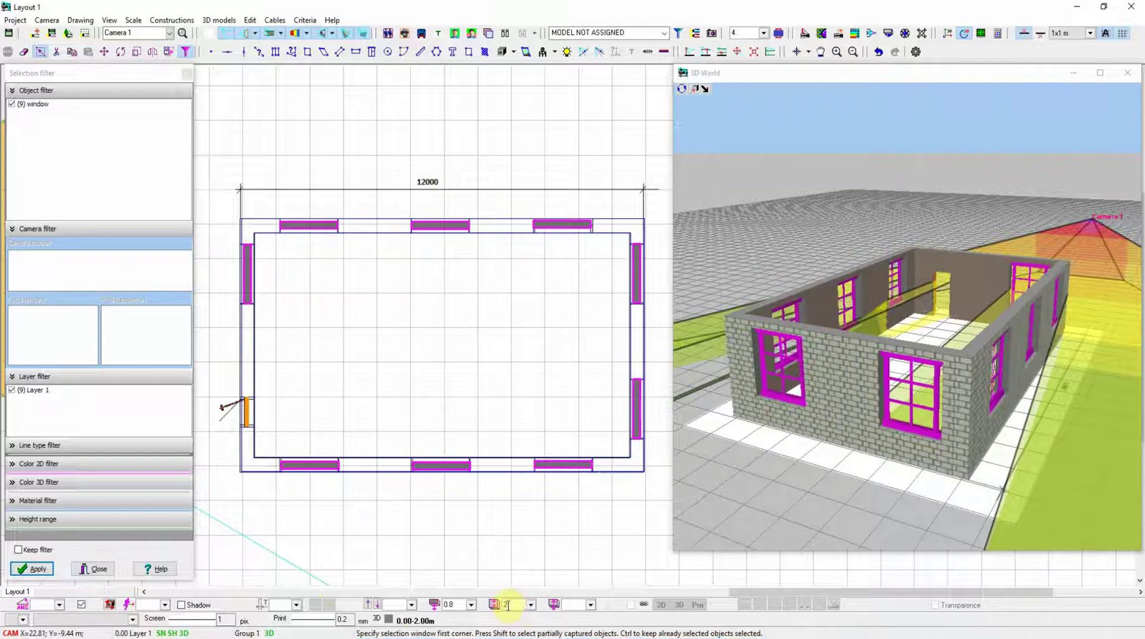
pyautogui.press('Return')
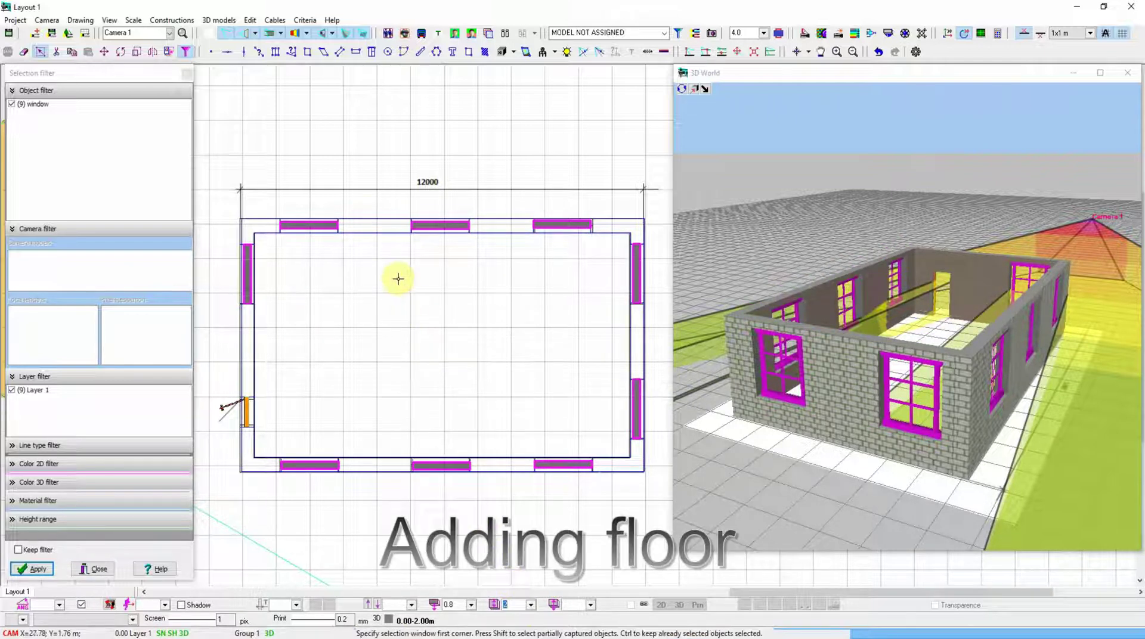
# Draw a floor rectangle about 11.2 by 6.5 m between opposite inner corners of the walls and set its height to 0.01 m.
pyautogui.click(308, 53)
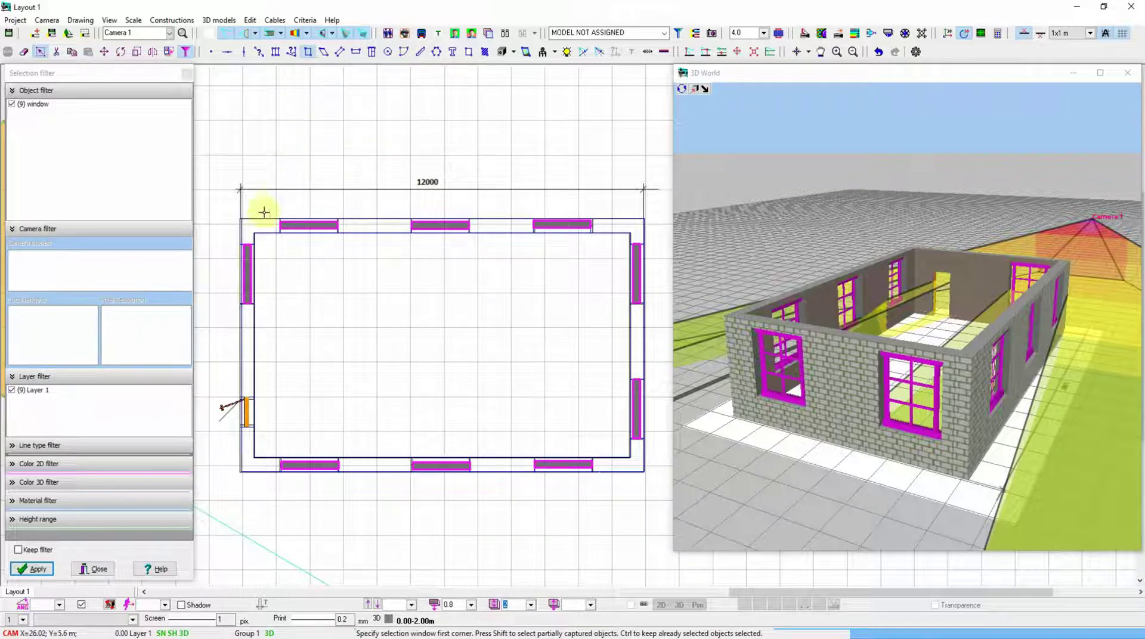
pyautogui.click(254, 232)
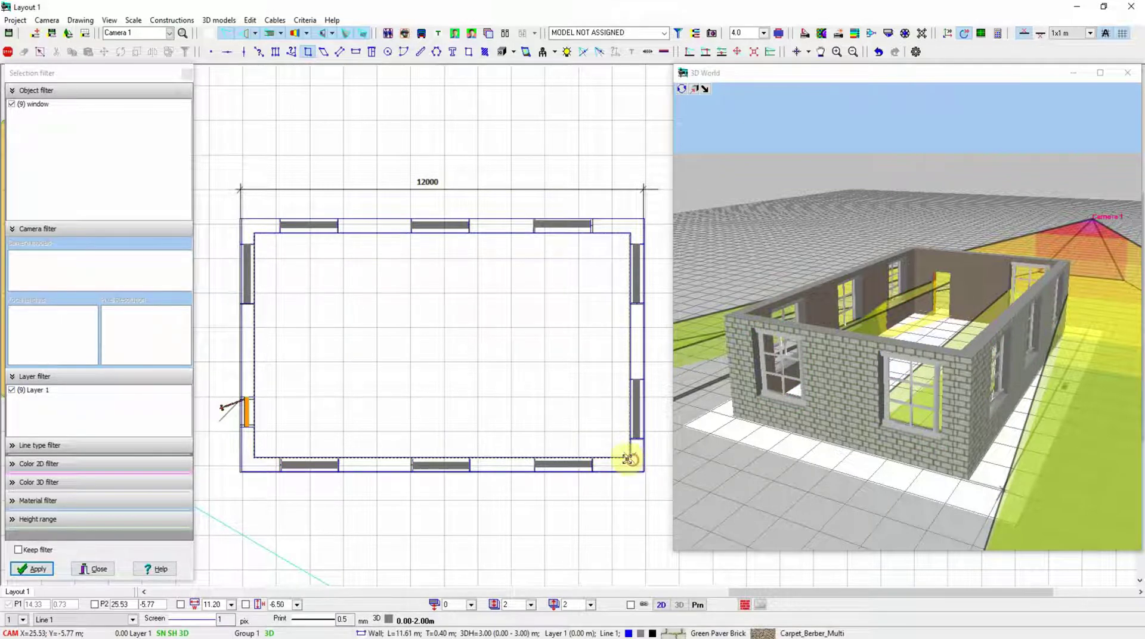
pyautogui.click(629, 457)
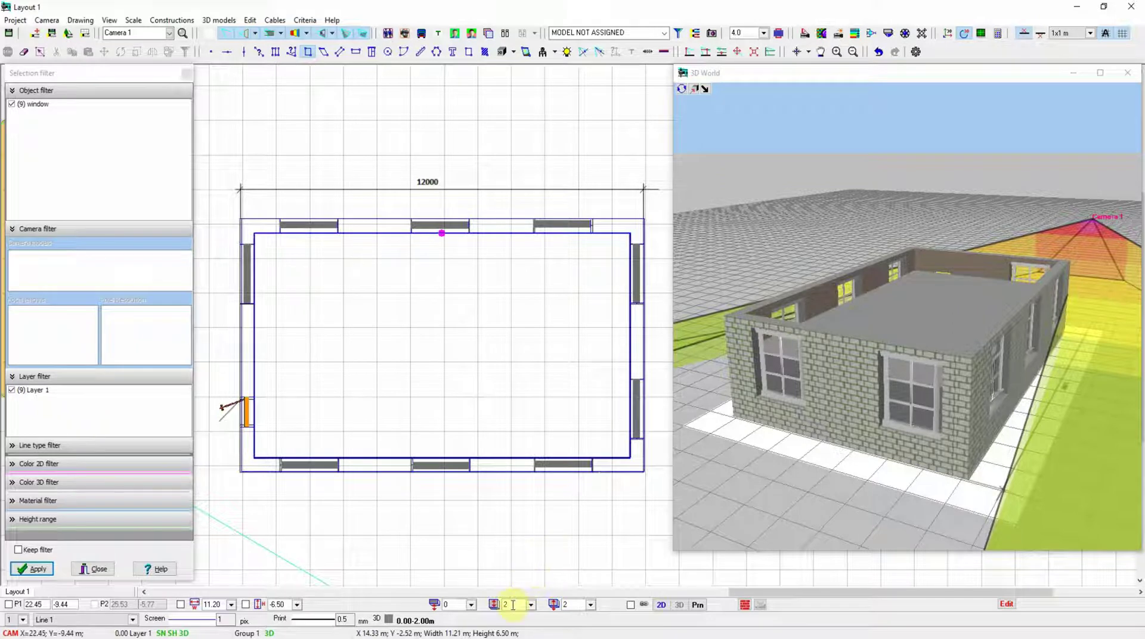
pyautogui.write('0.0')
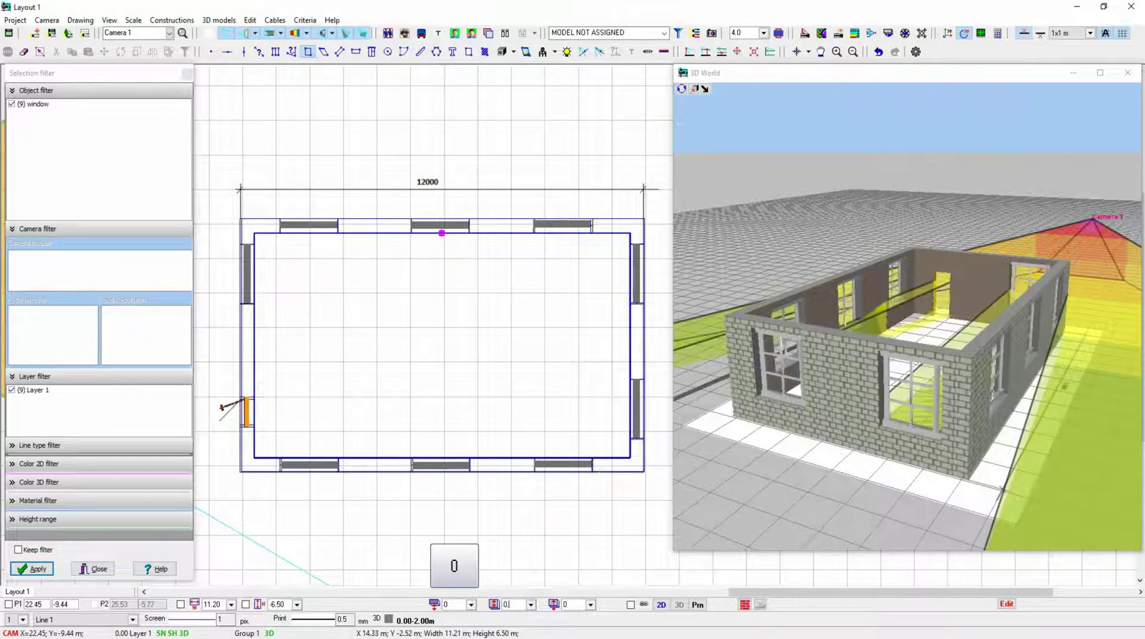
pyautogui.press('Return')
pyautogui.write('1')
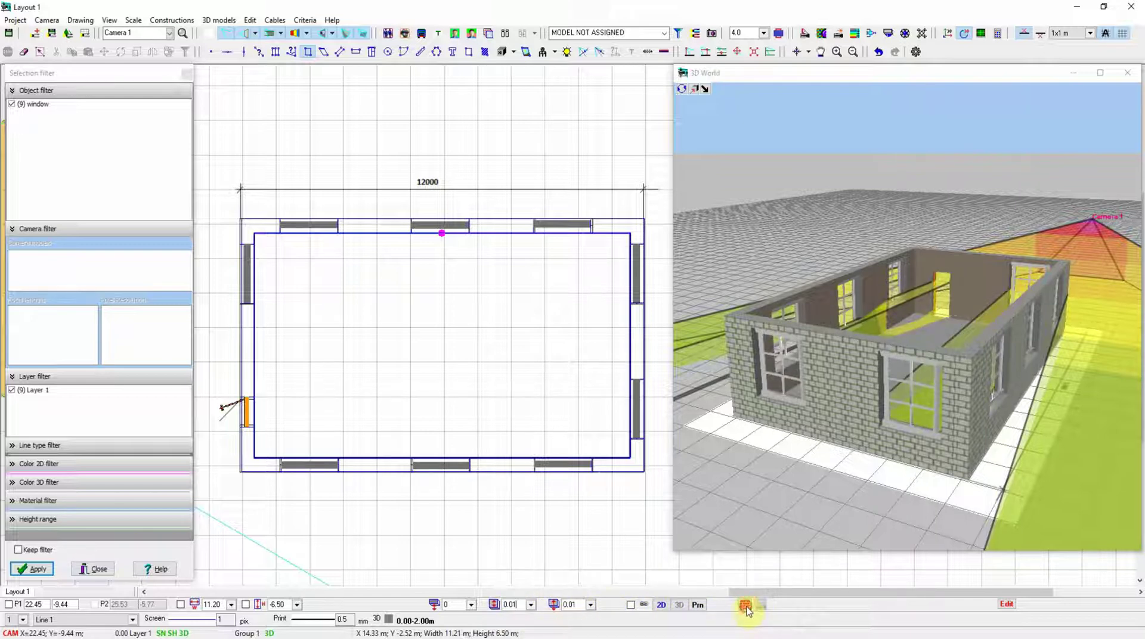
# Apply the Brick_Basket_Two texture to the floor rectangle, finish editing it and close the selection filter.
pyautogui.click(746, 608)
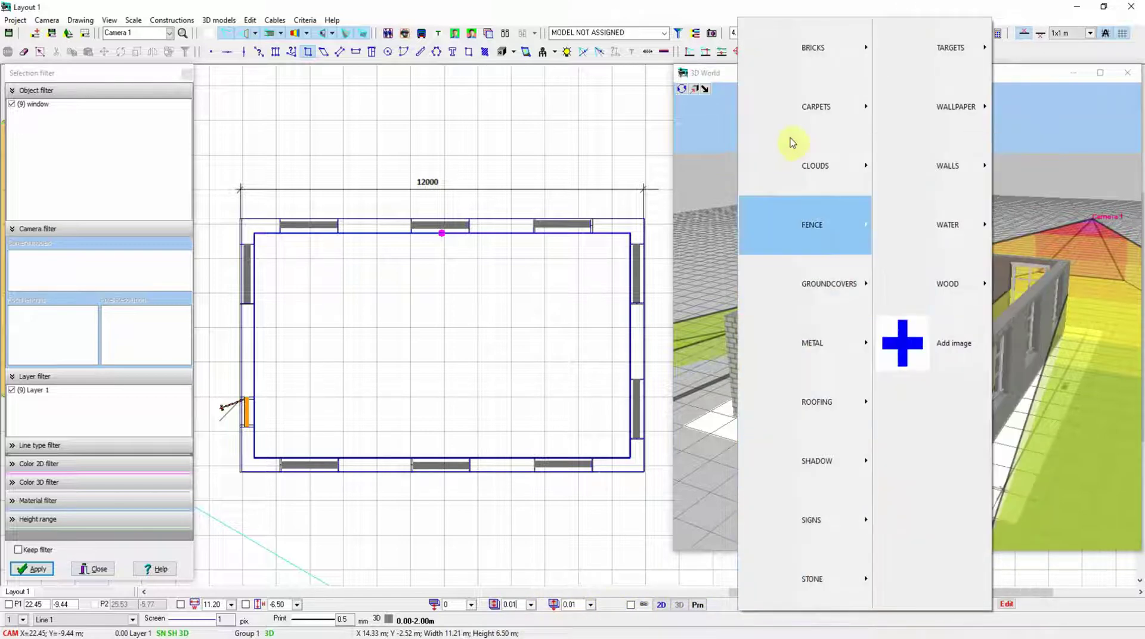
pyautogui.moveTo(768, 61)
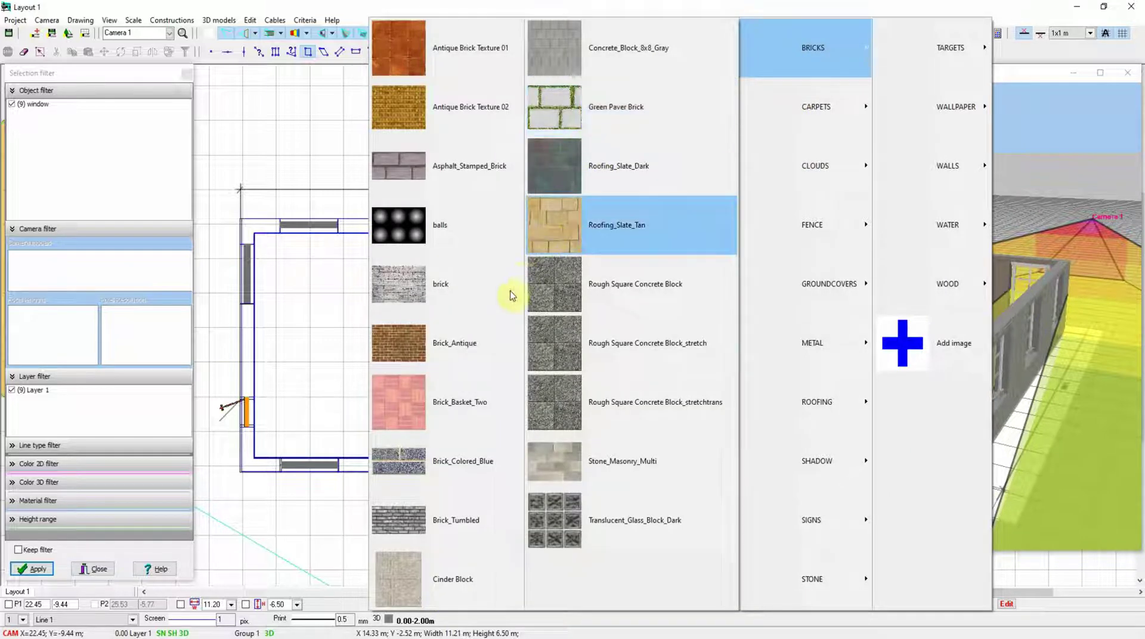
pyautogui.click(468, 400)
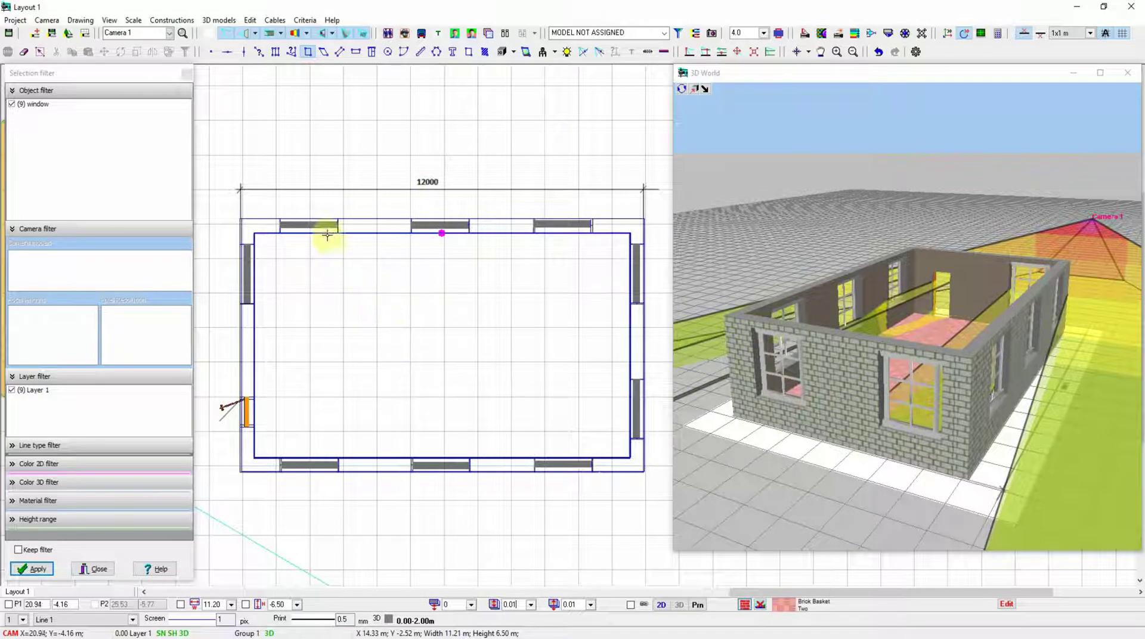
pyautogui.press('Escape')
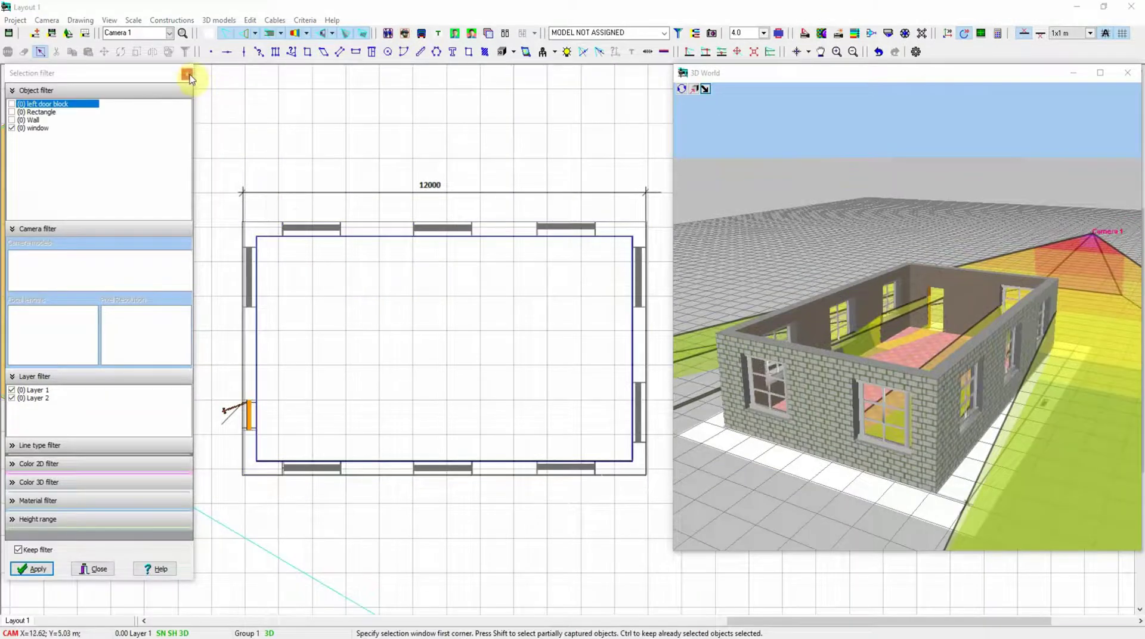
pyautogui.click(189, 74)
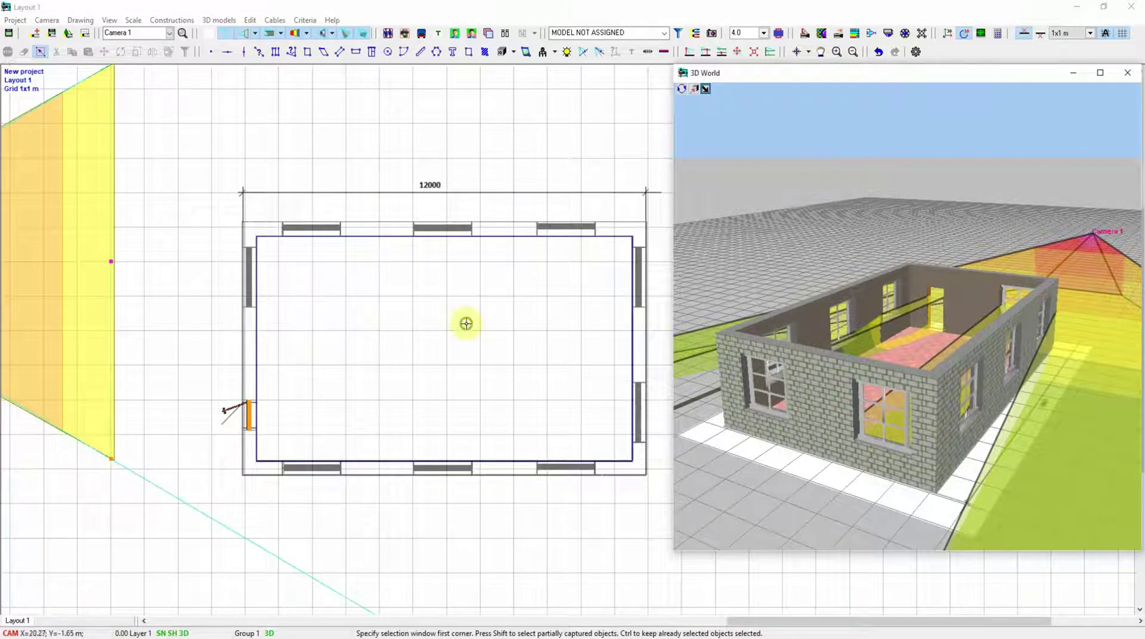
# Place a wood table from the furniture models in the room's right part and stretch it to about 2.04 by 4.89 m.
pyautogui.moveTo(465, 322); pyautogui.dragTo(346, 299, button='middle')
pyautogui.scroll(2, 328, 305)
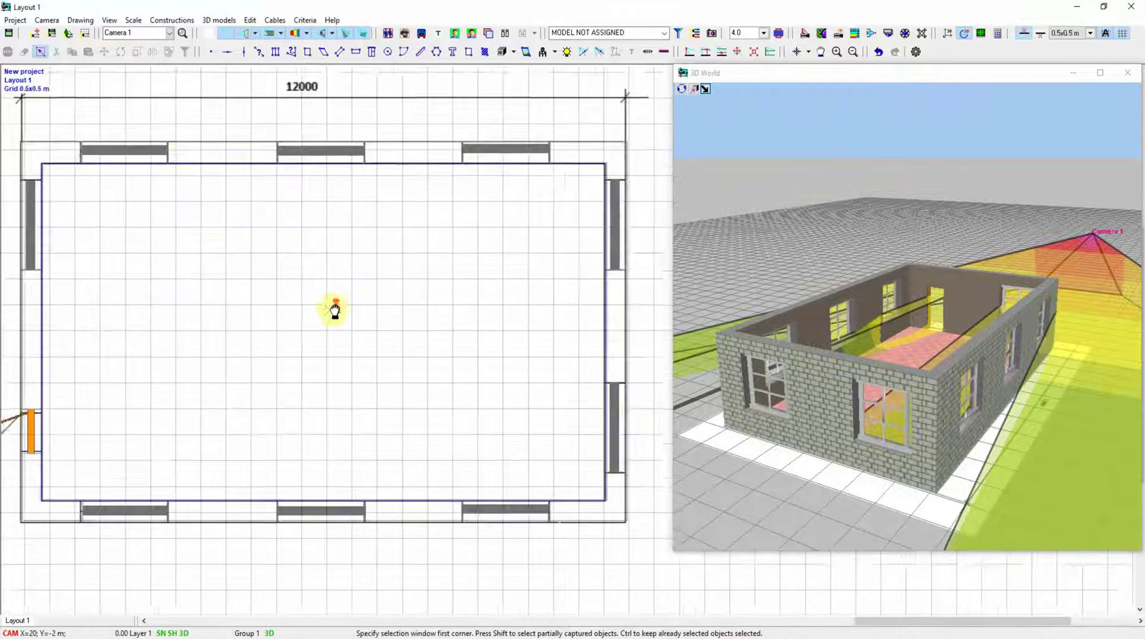
pyautogui.click(513, 53)
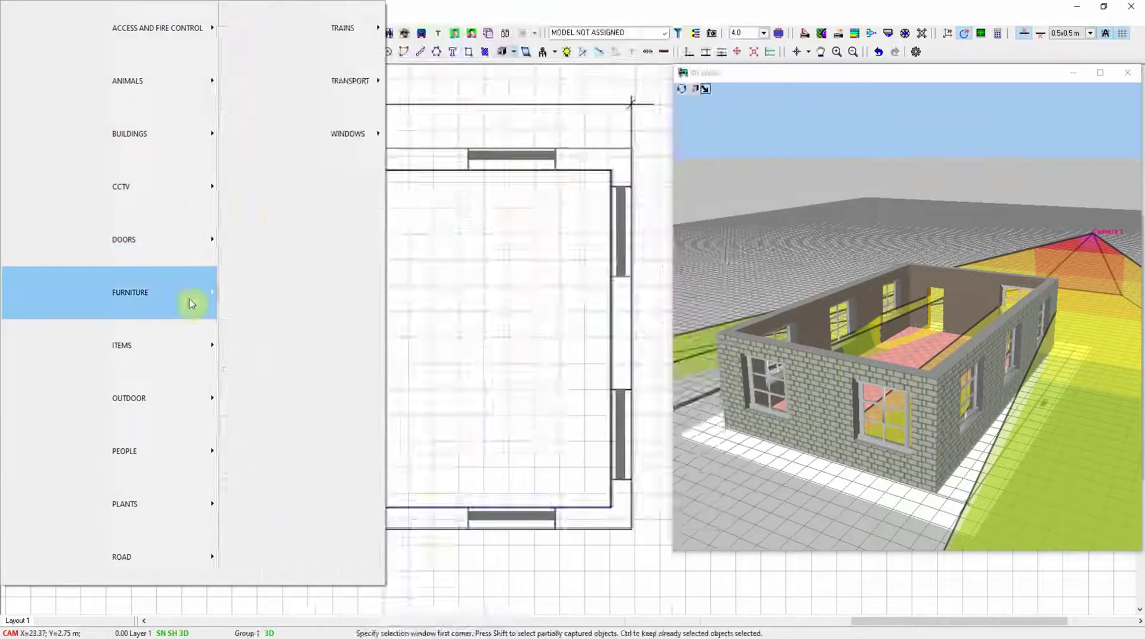
pyautogui.moveTo(191, 303)
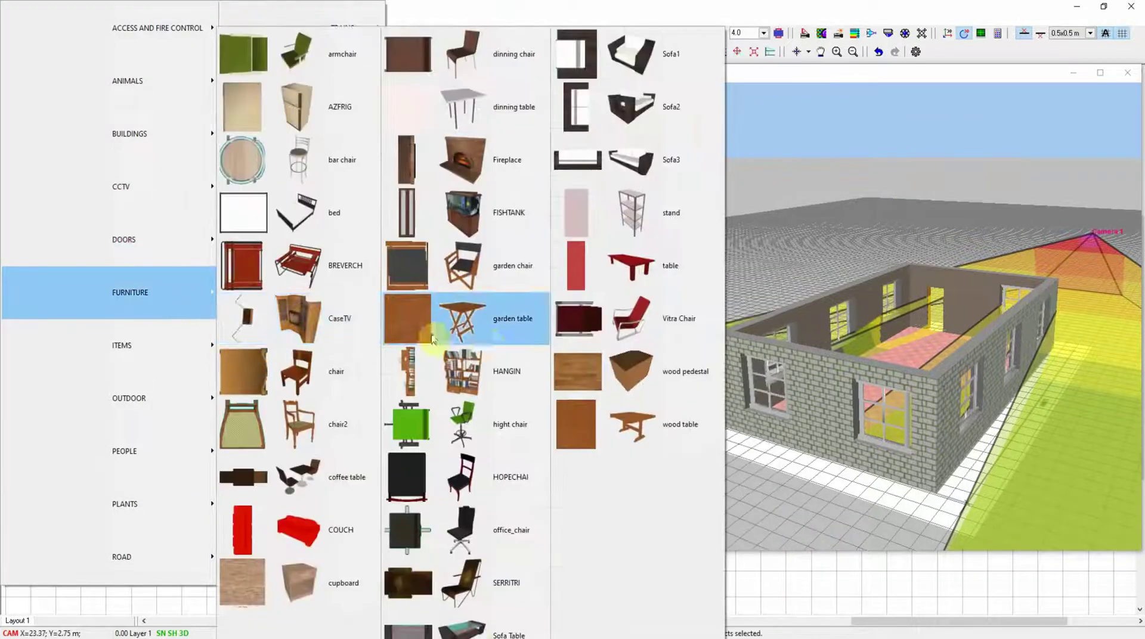
pyautogui.click(590, 421)
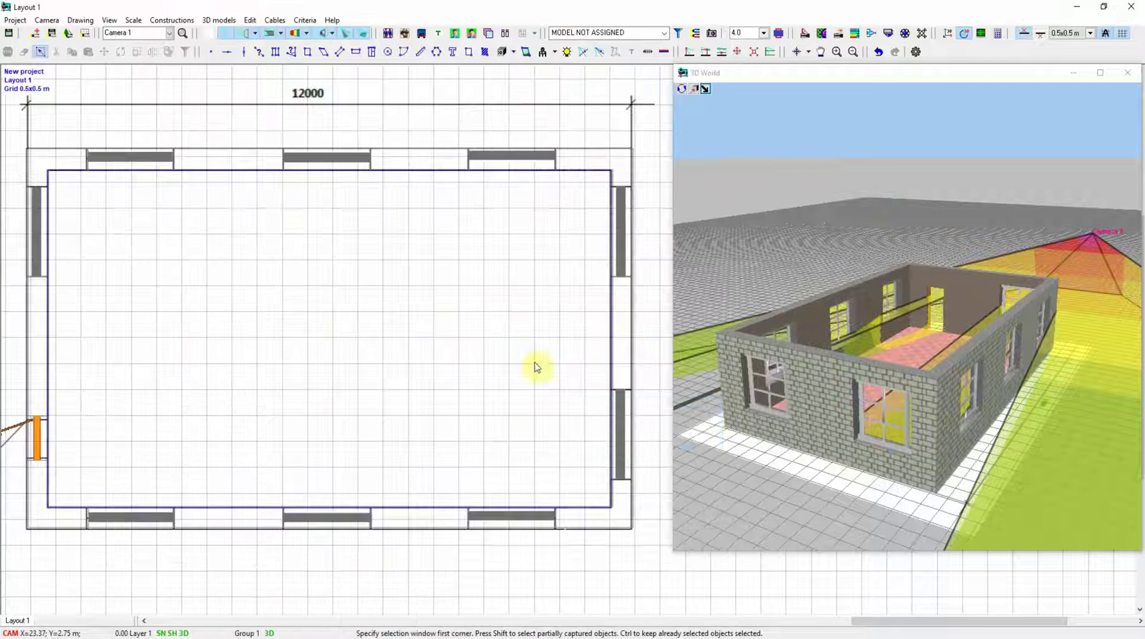
pyautogui.click(446, 234)
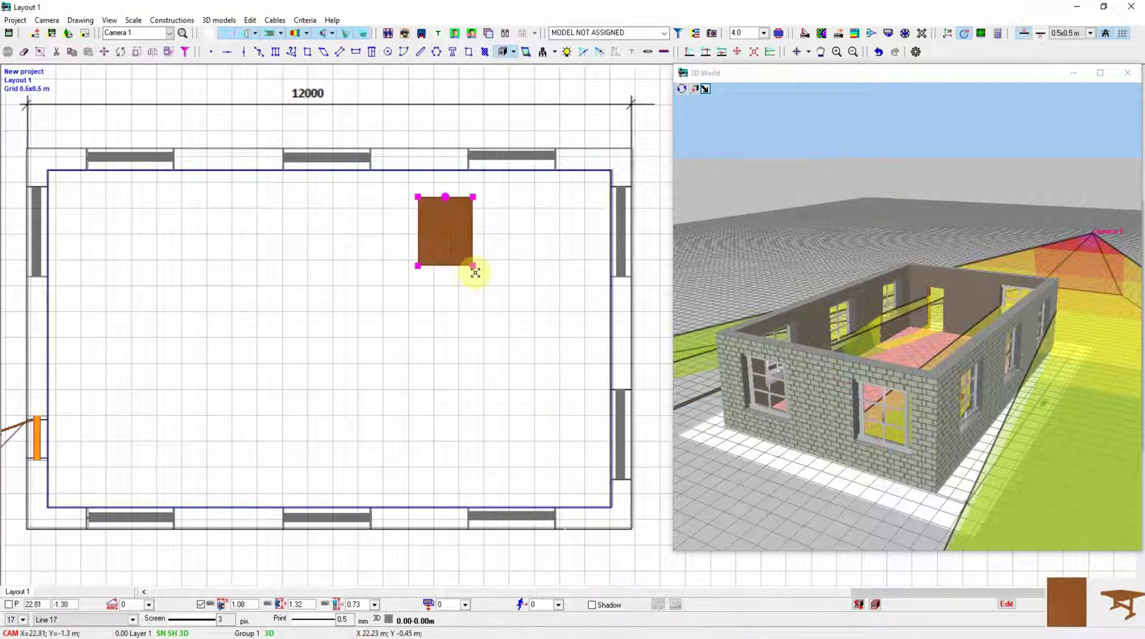
pyautogui.click(473, 266)
pyautogui.click(521, 450)
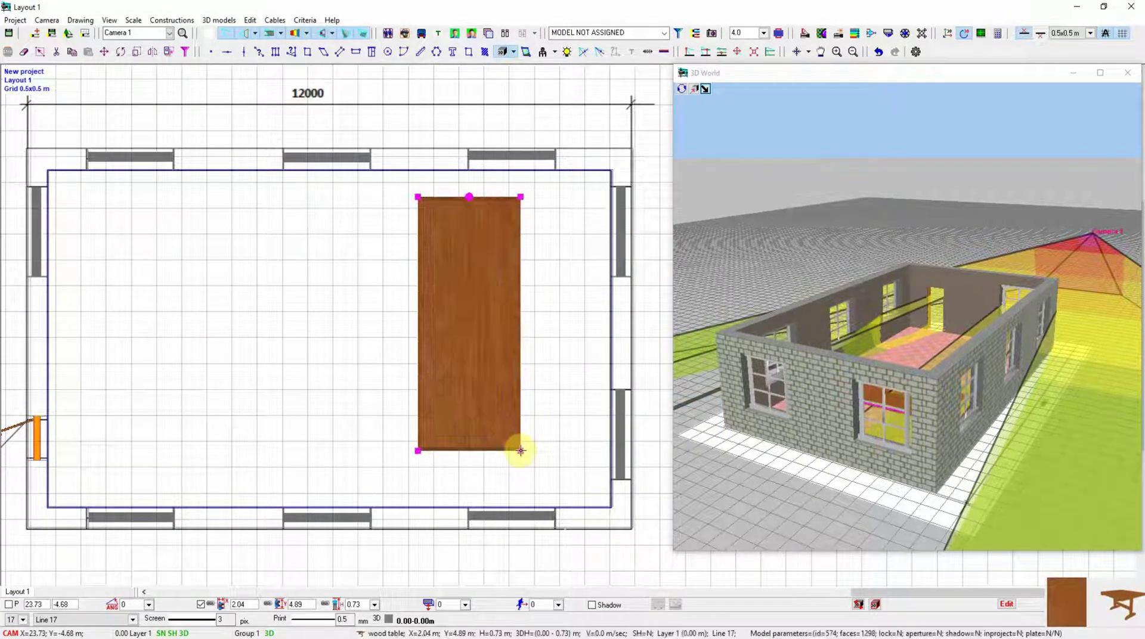
# Place six dinning chair models in a vertical row between the wood table and the right wall.
pyautogui.click(515, 53)
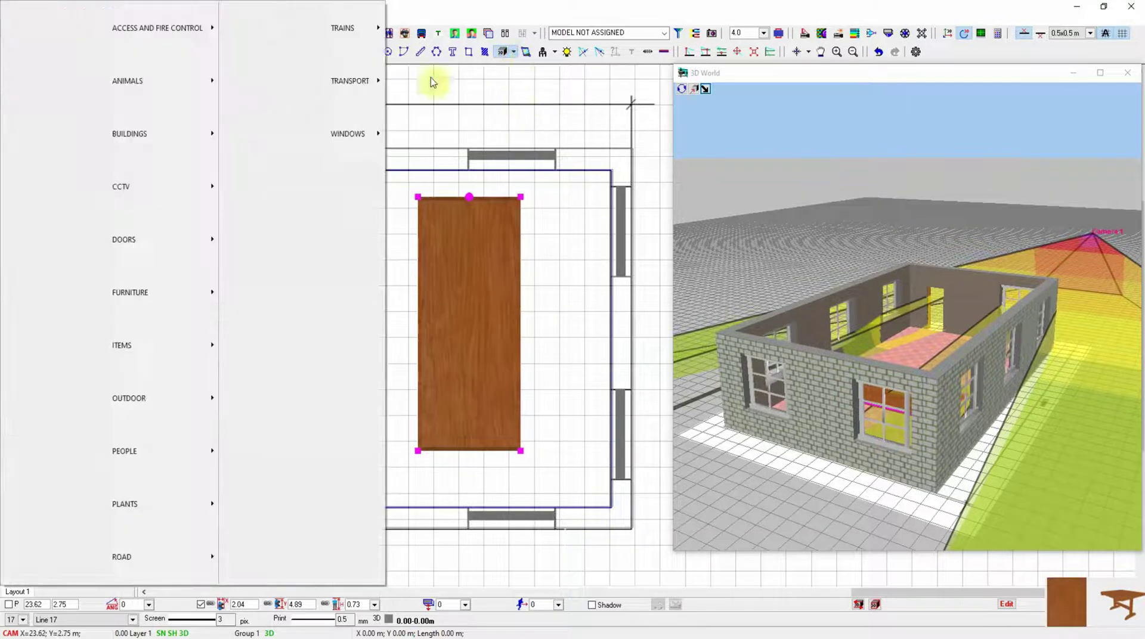
pyautogui.moveTo(201, 277)
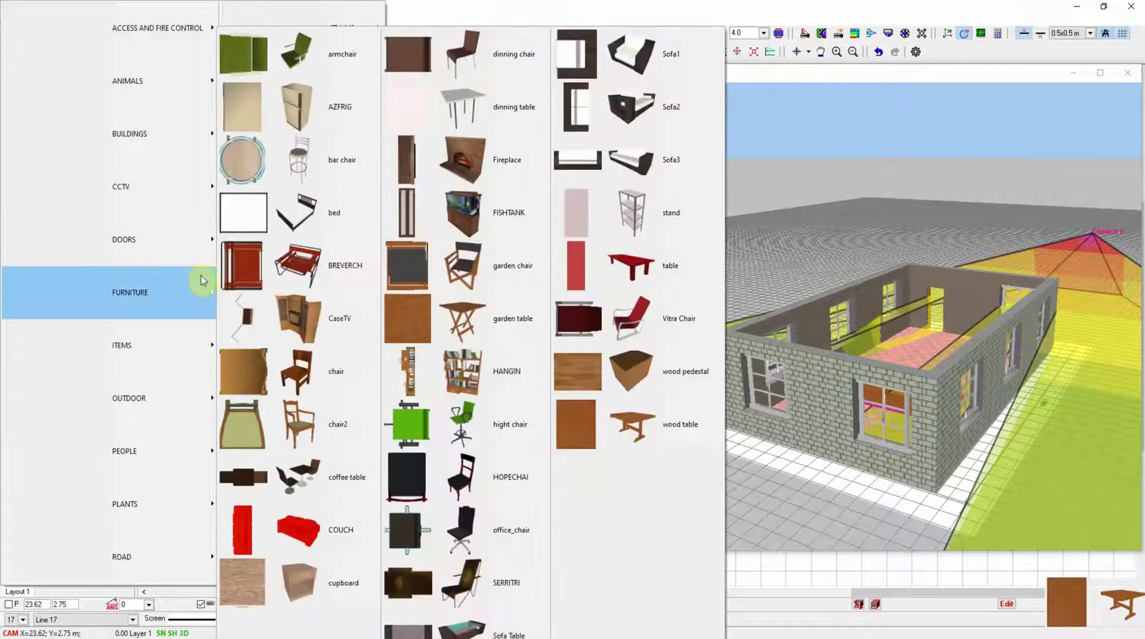
pyautogui.click(427, 67)
pyautogui.click(558, 208)
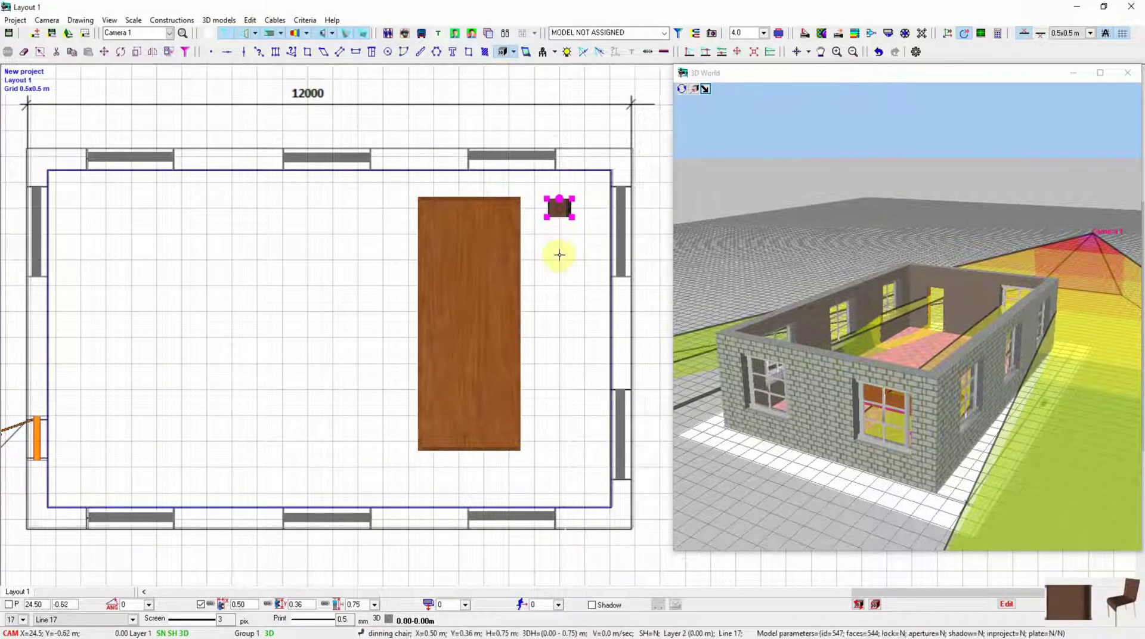
pyautogui.click(554, 250)
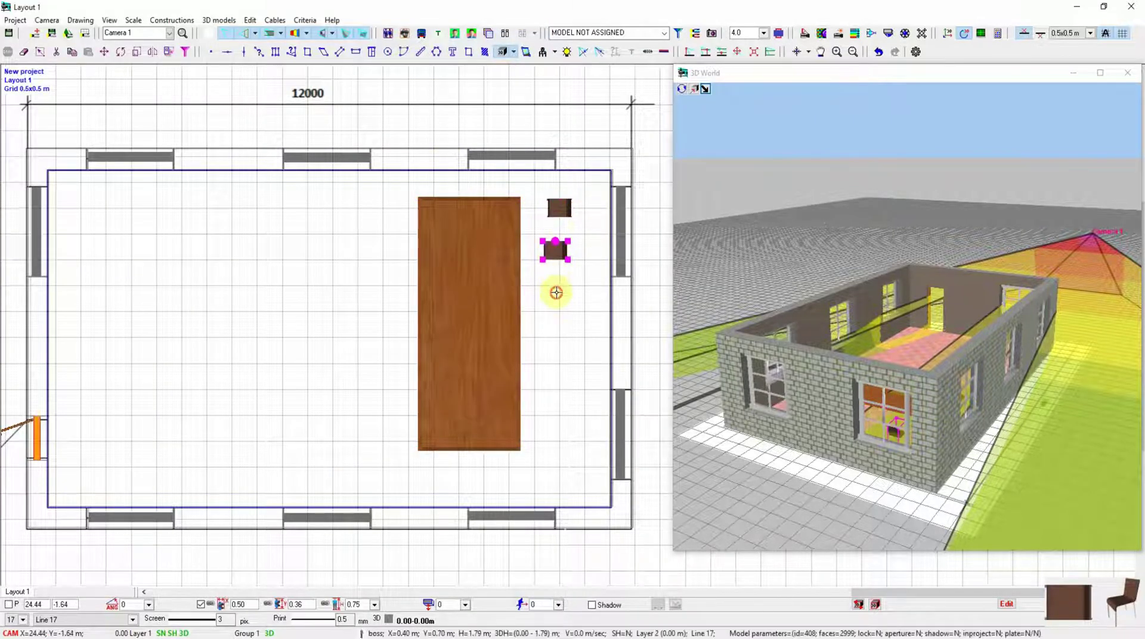
pyautogui.click(557, 292)
pyautogui.click(560, 336)
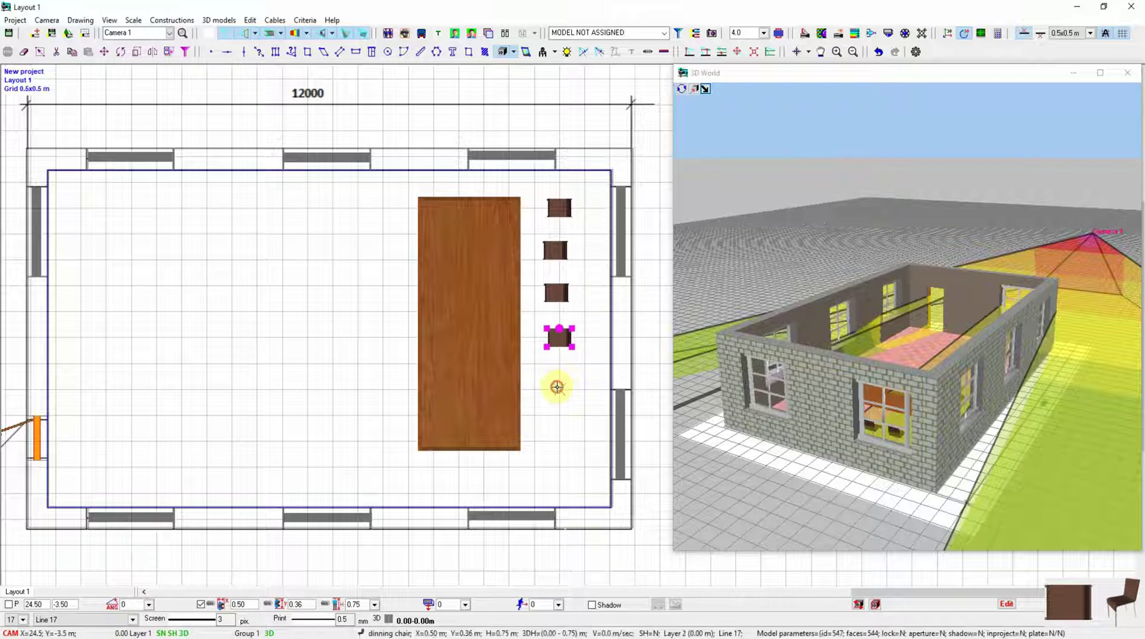
pyautogui.click(559, 389)
pyautogui.click(559, 428)
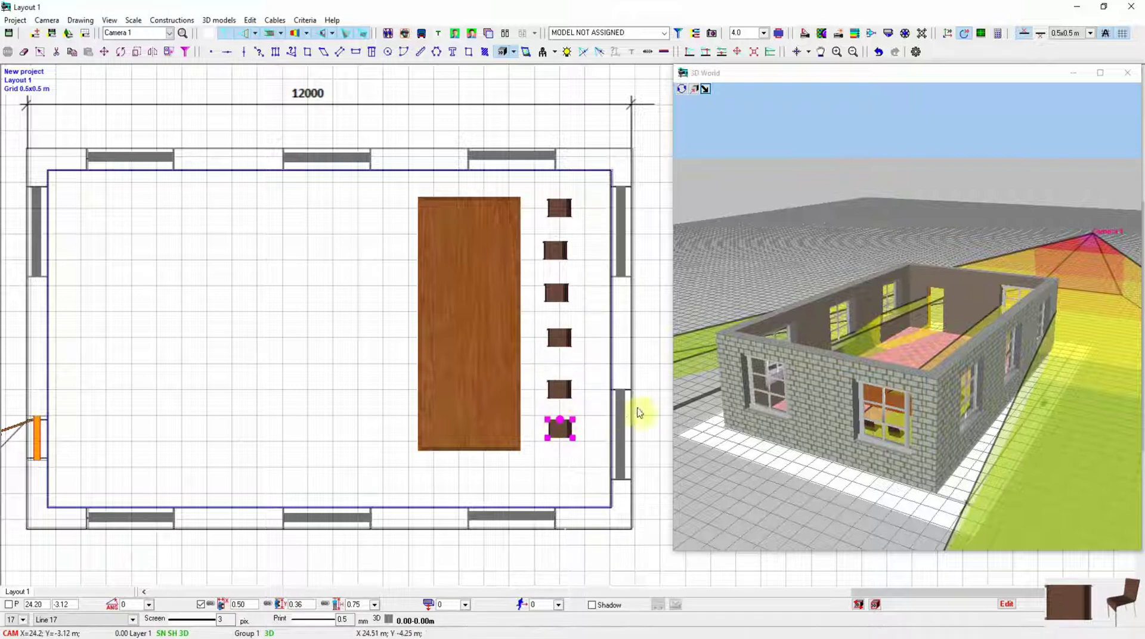
# Hide the camera's coloured coverage and 3D view area in the 3D scene of the room.
pyautogui.moveTo(989, 392); pyautogui.dragTo(887, 386)
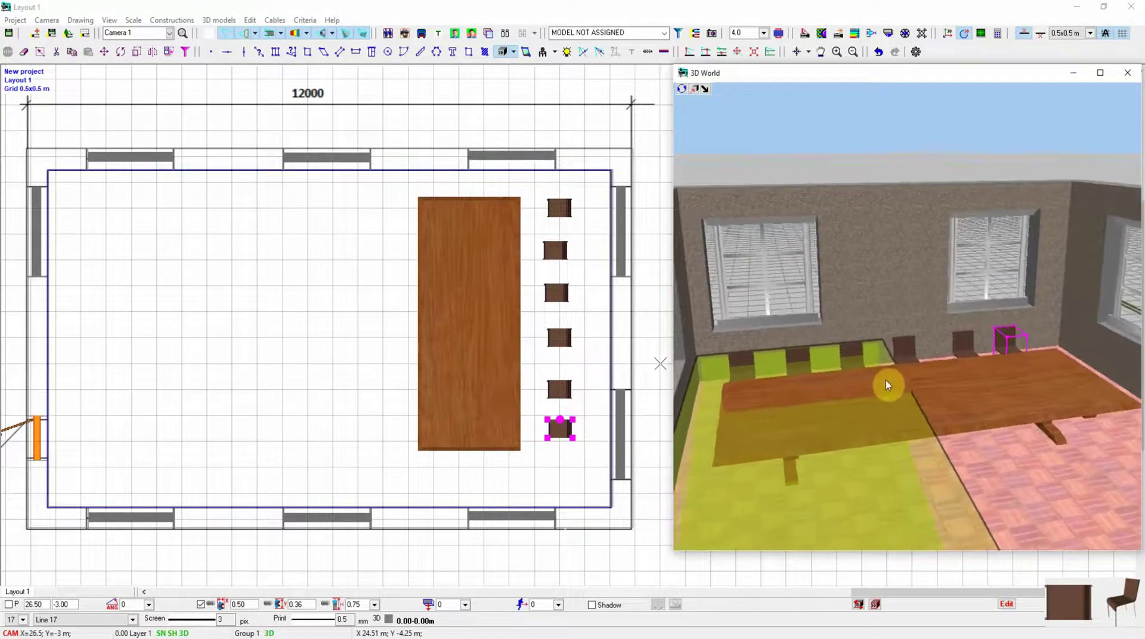
pyautogui.click(346, 34)
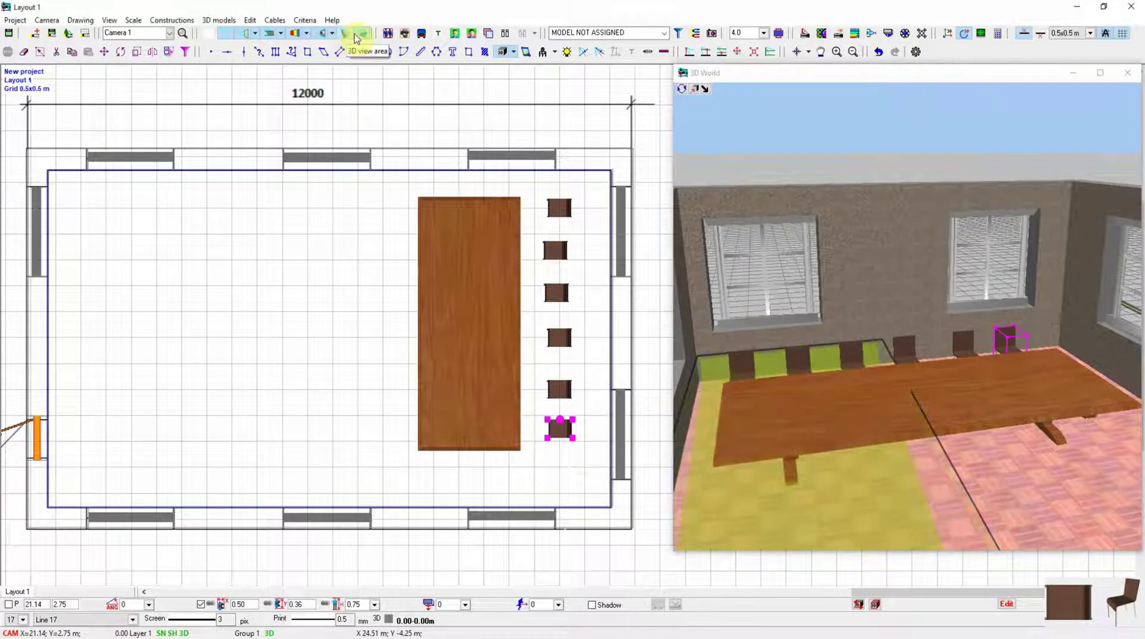
pyautogui.click(359, 34)
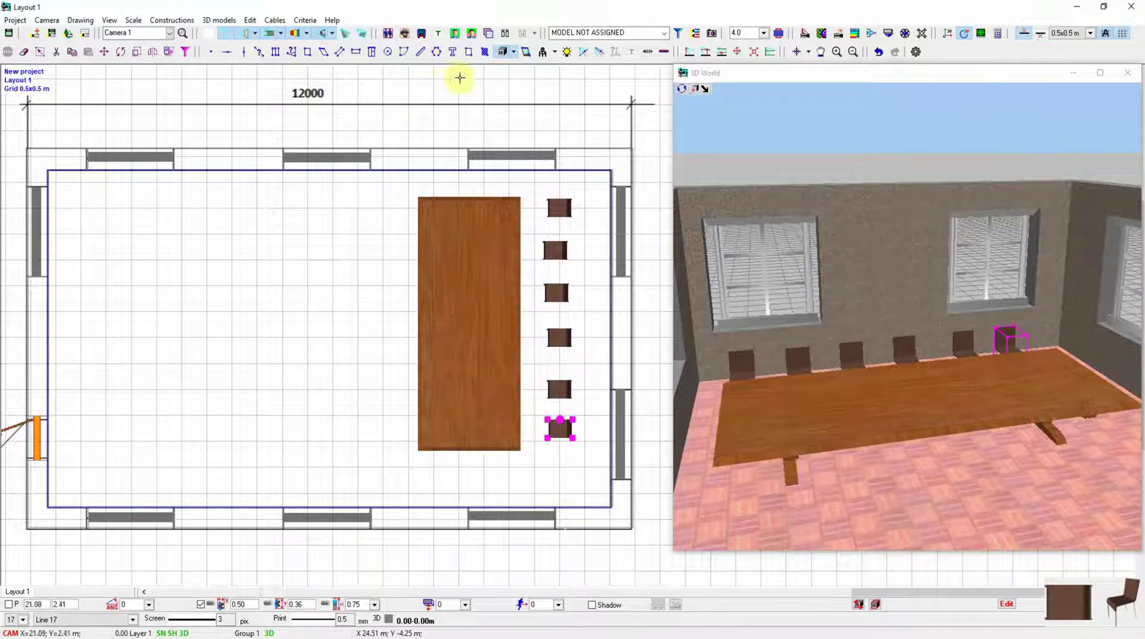
# Place the boss model from the Gentlemen category between the table and the two uppermost chairs and end the placement.
pyautogui.click(511, 52)
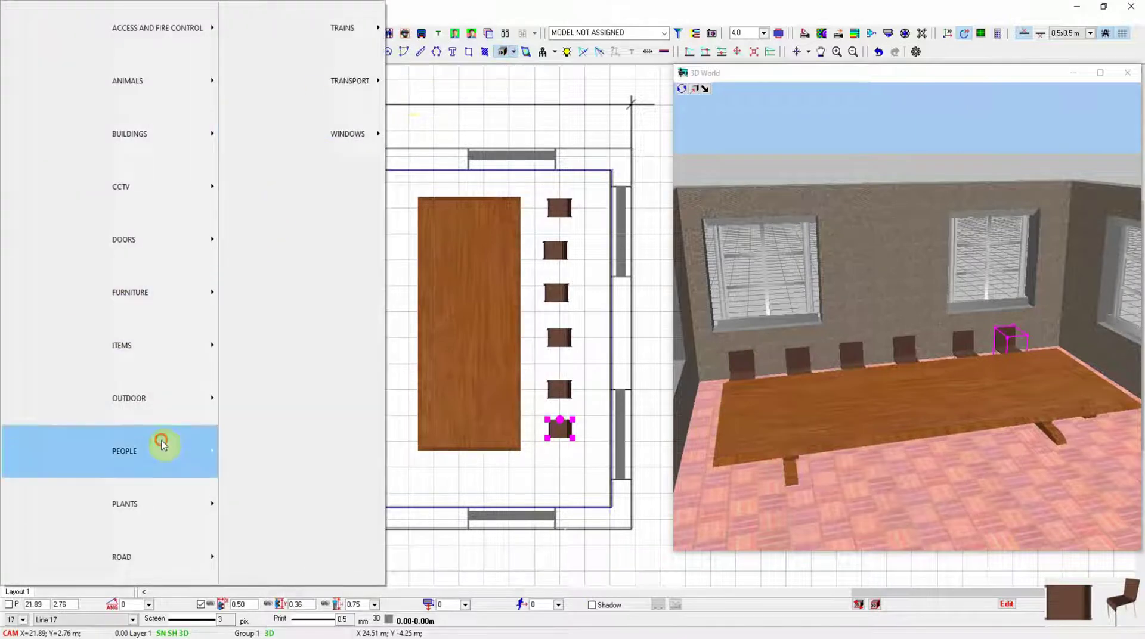
pyautogui.moveTo(178, 443)
pyautogui.moveTo(298, 451)
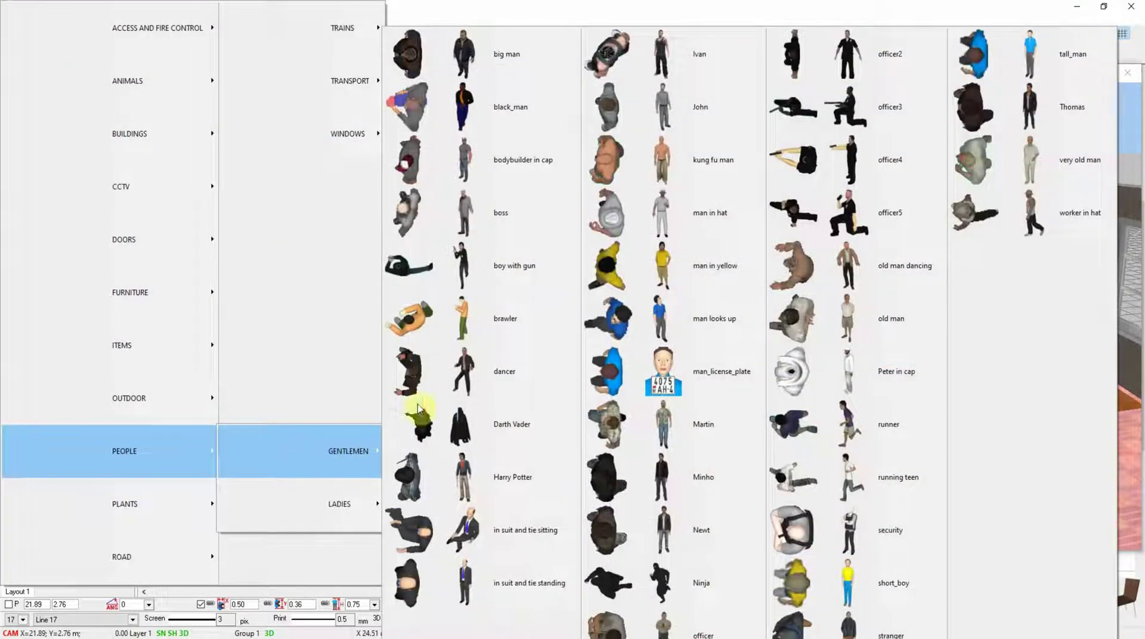
pyautogui.click(504, 223)
pyautogui.click(543, 225)
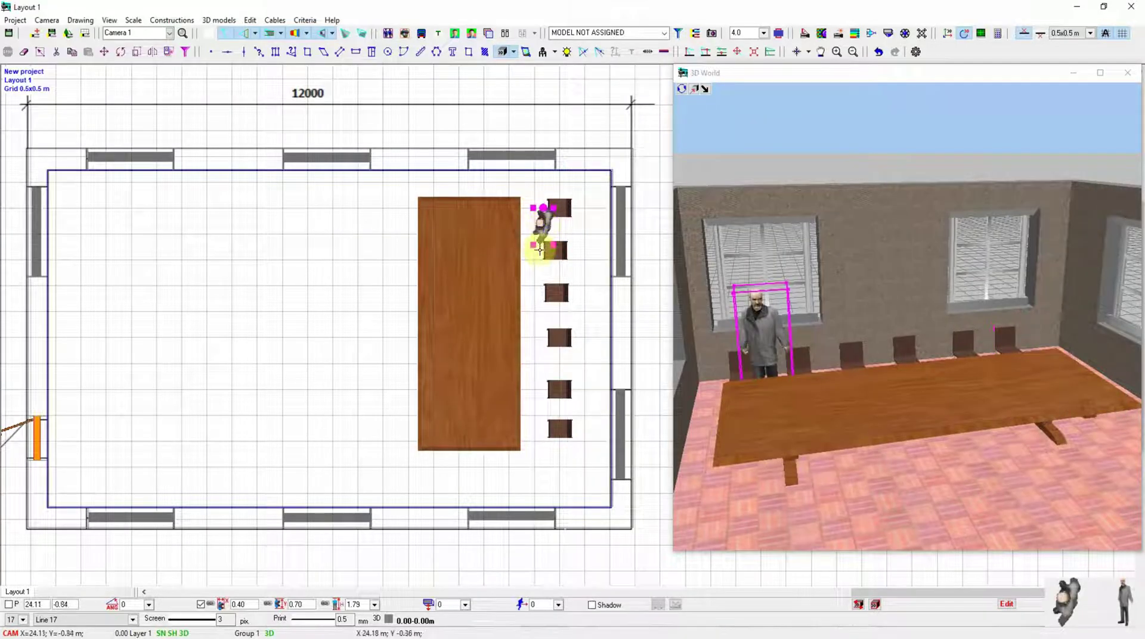
pyautogui.click(540, 249)
# Place the standing woman in the brown jacket from the Ladies category between the table and the two lowest chairs.
pyautogui.click(513, 52)
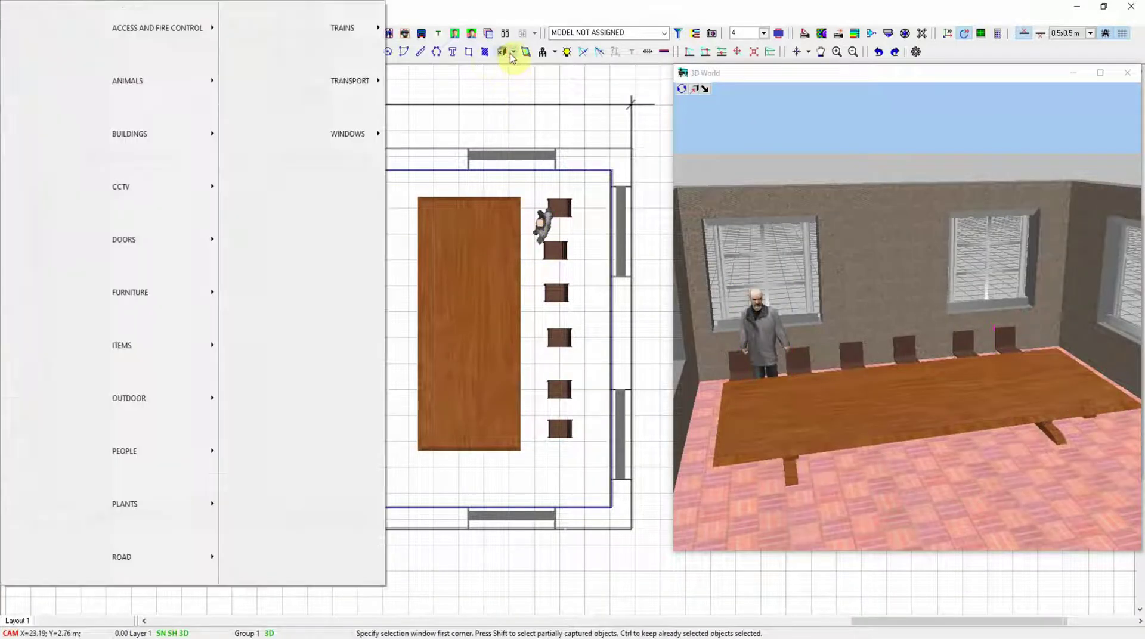
pyautogui.click(154, 448)
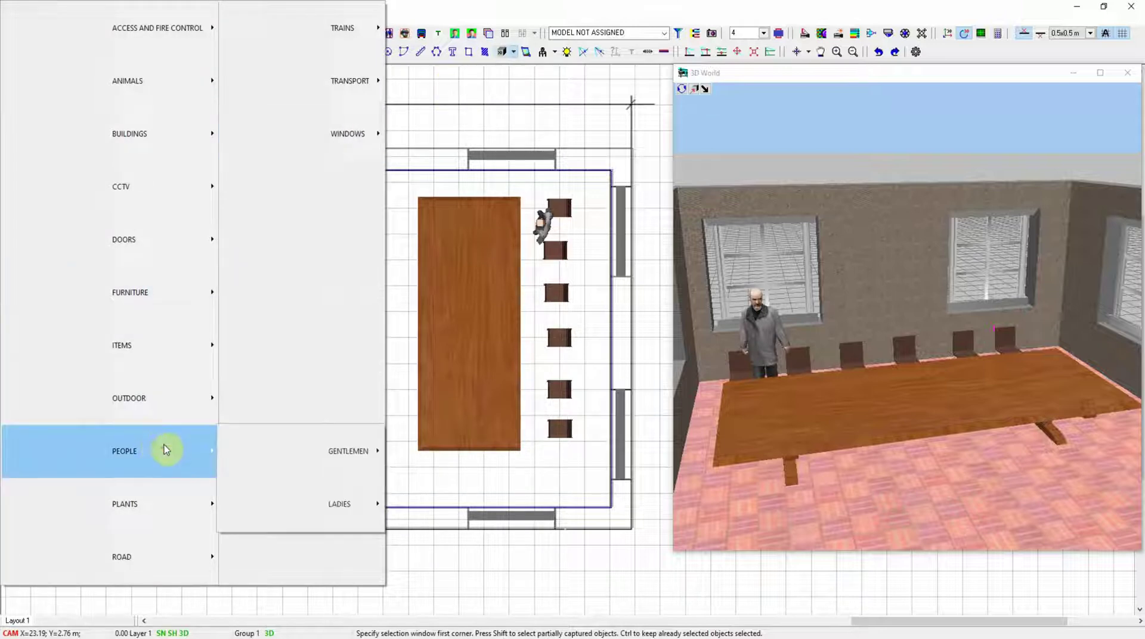
pyautogui.click(269, 493)
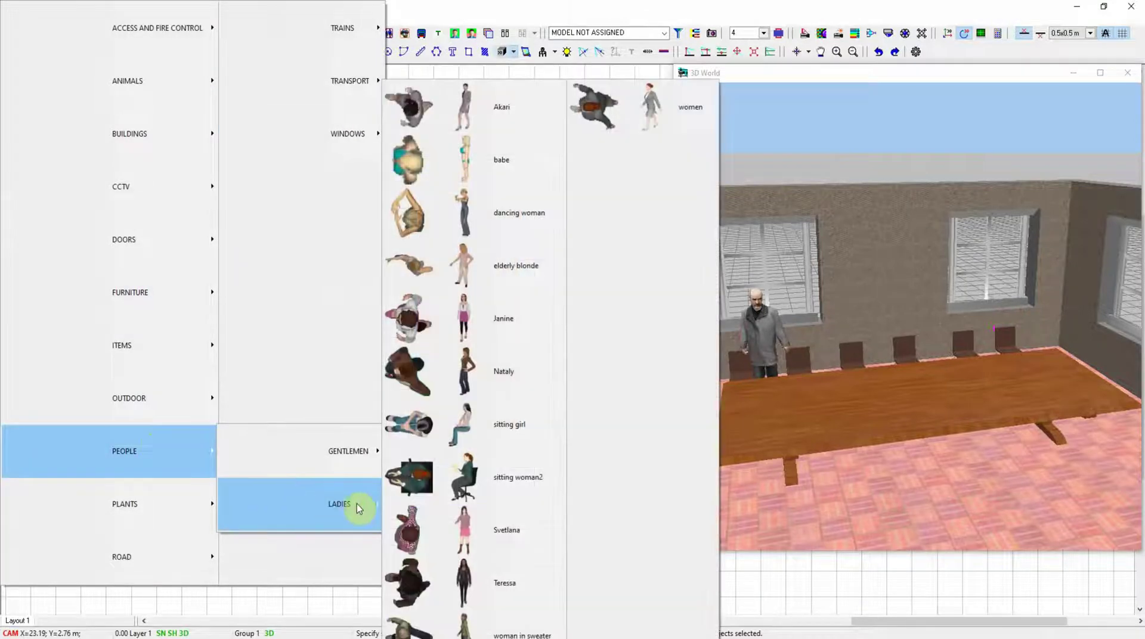
pyautogui.click(464, 371)
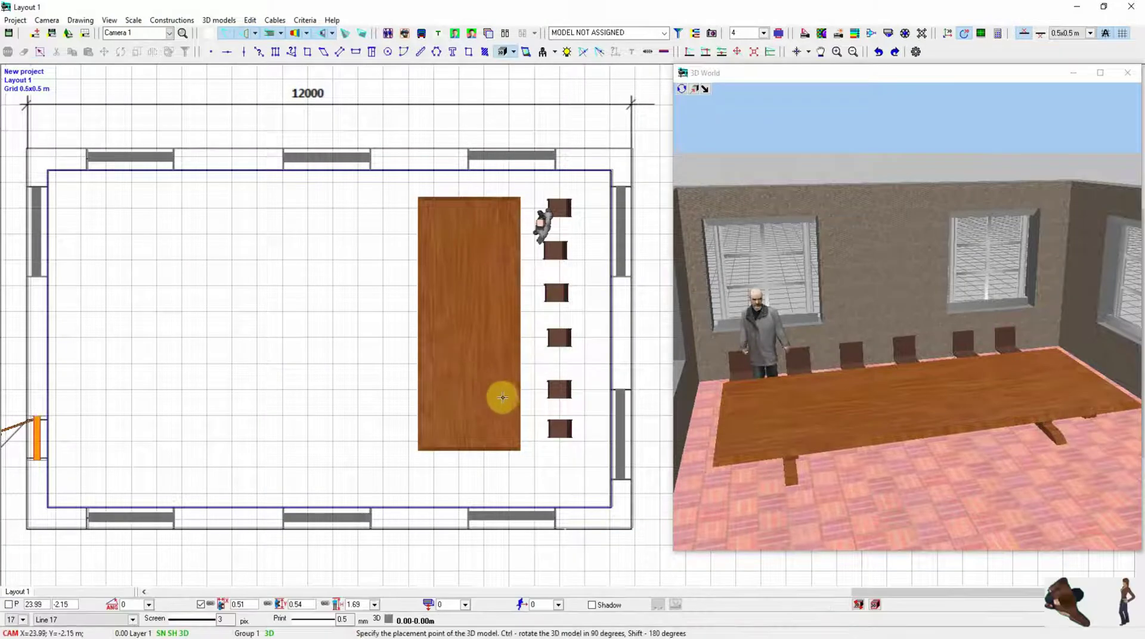
pyautogui.click(536, 408)
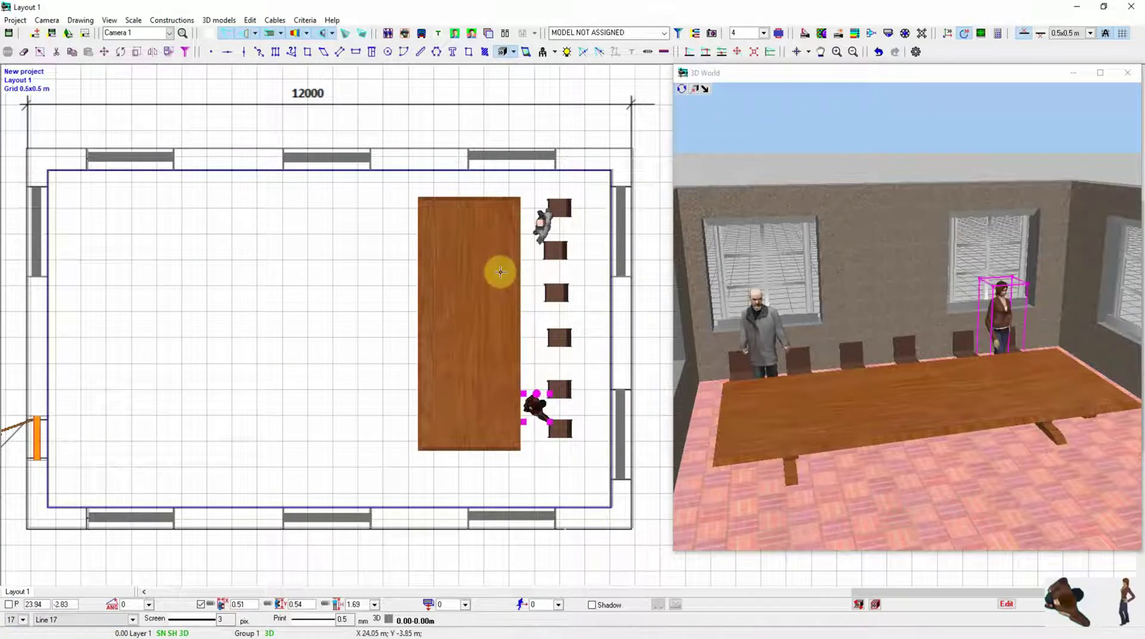
# Place a laptop on the table in front of the boss, 0.75 m above the ground and 0.43 m high, rotated 180 degrees.
pyautogui.click(512, 52)
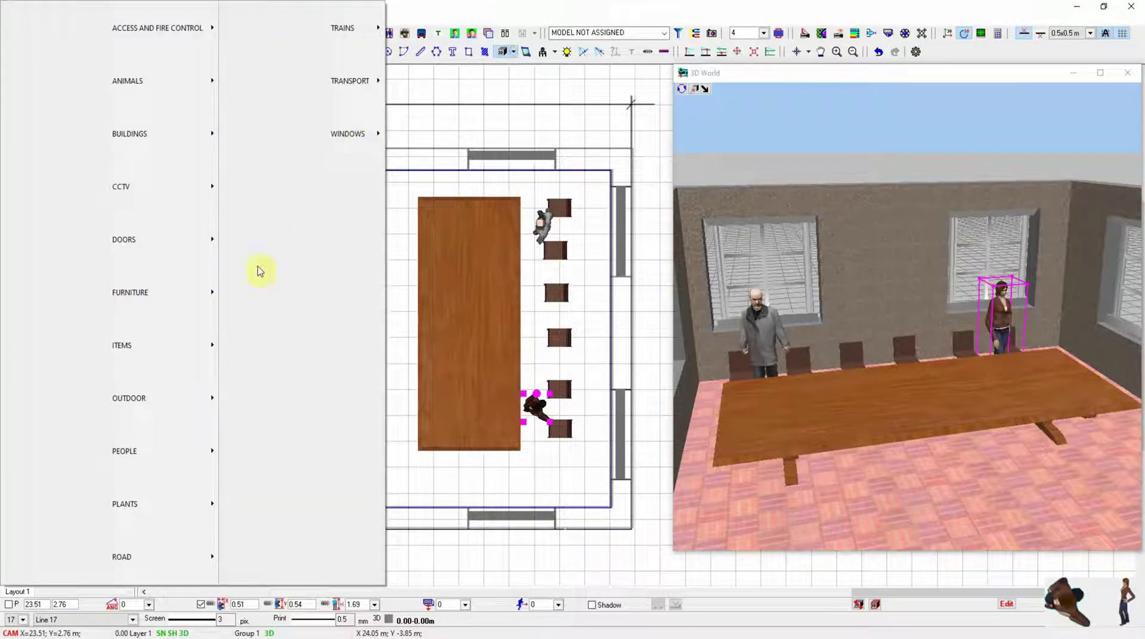
pyautogui.moveTo(173, 366)
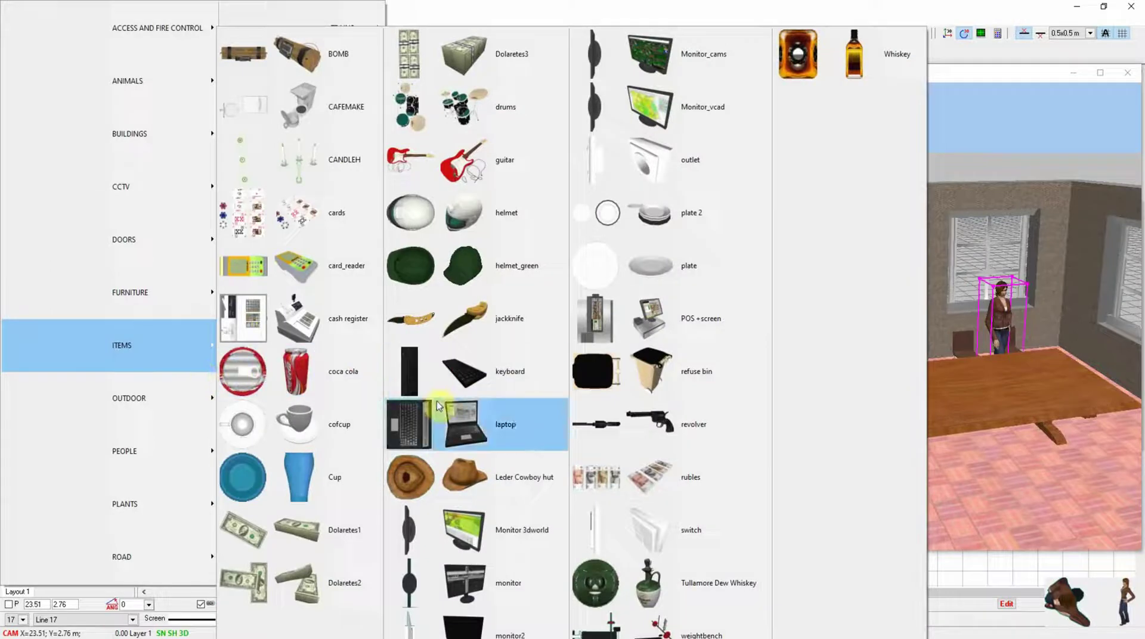
pyautogui.click(441, 420)
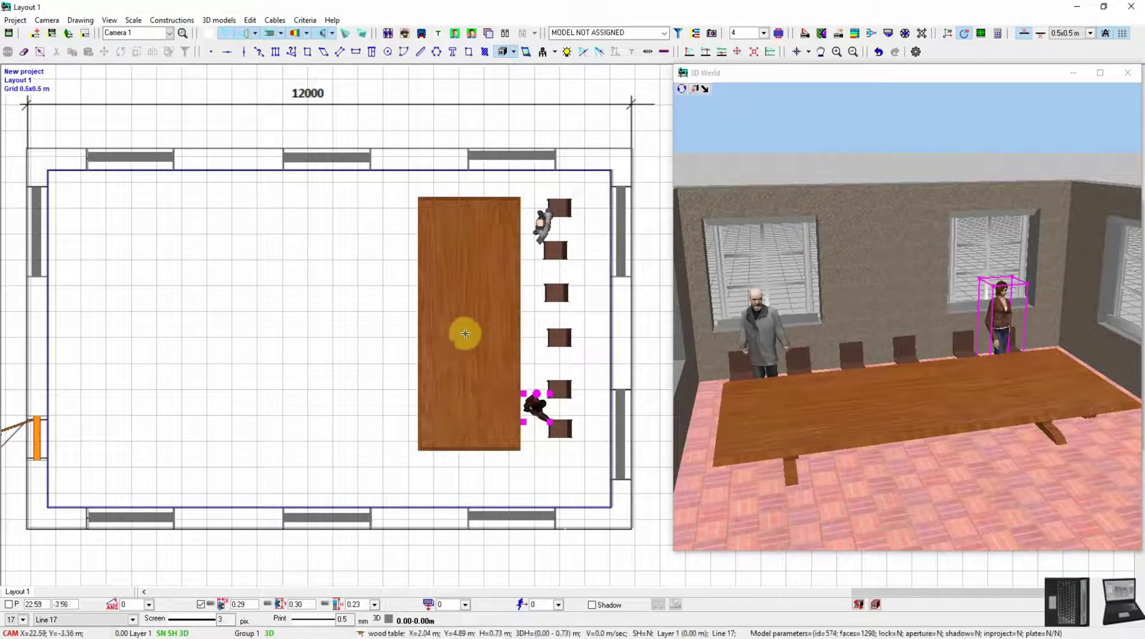
pyautogui.click(486, 230)
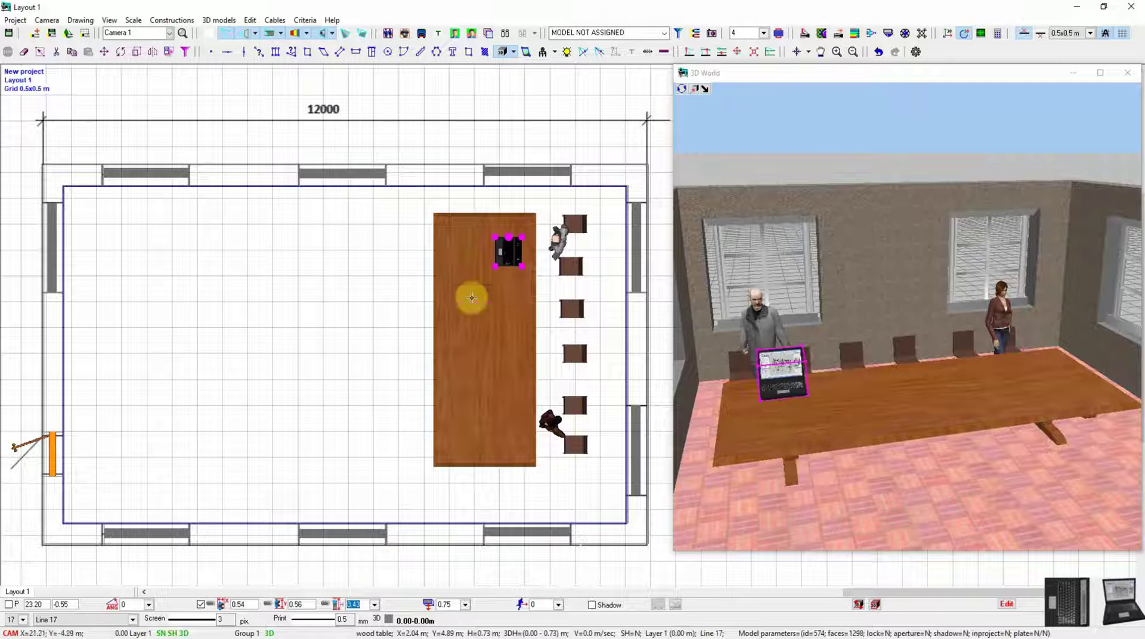
pyautogui.click(508, 237)
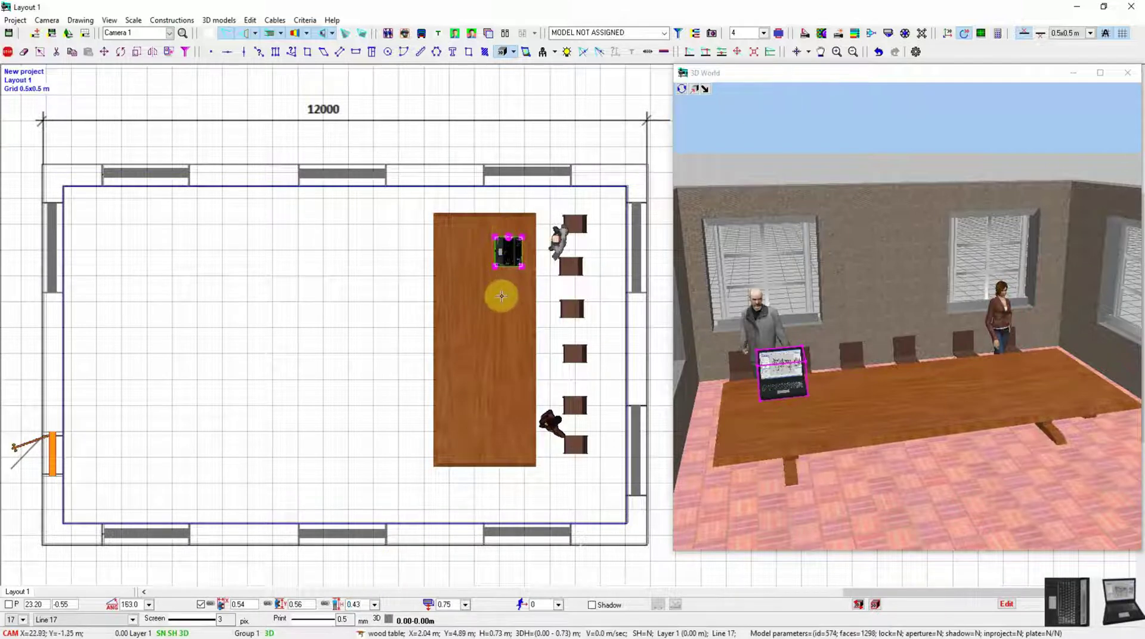
pyautogui.click(513, 284)
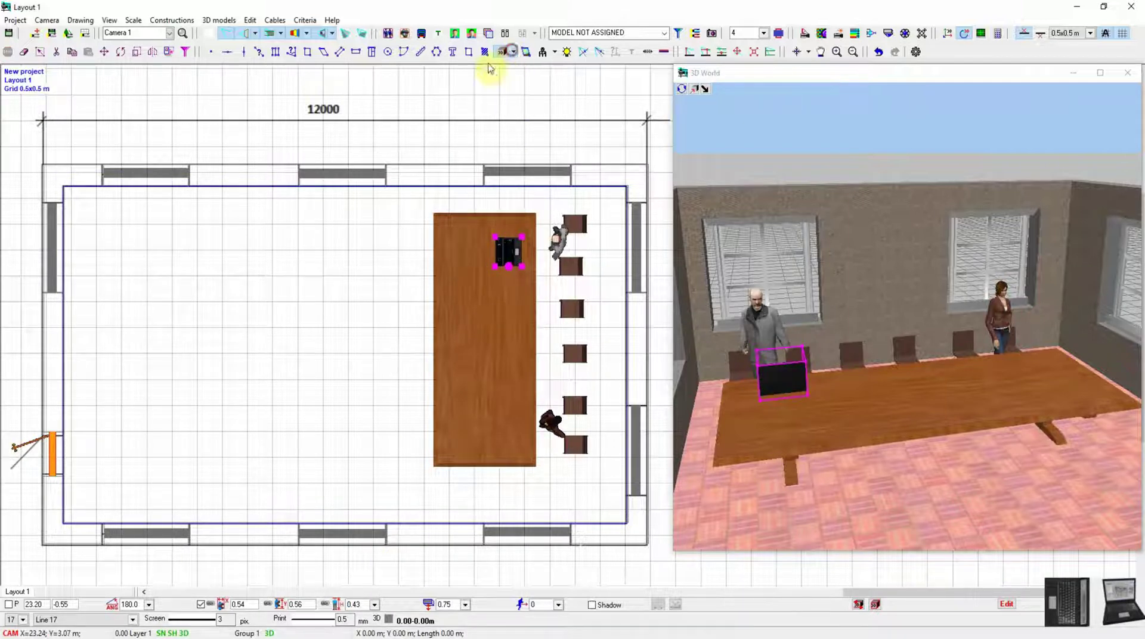
# Place the flowers1 model on the table in front of the woman and set its height above the ground to 0.75 m.
pyautogui.click(502, 53)
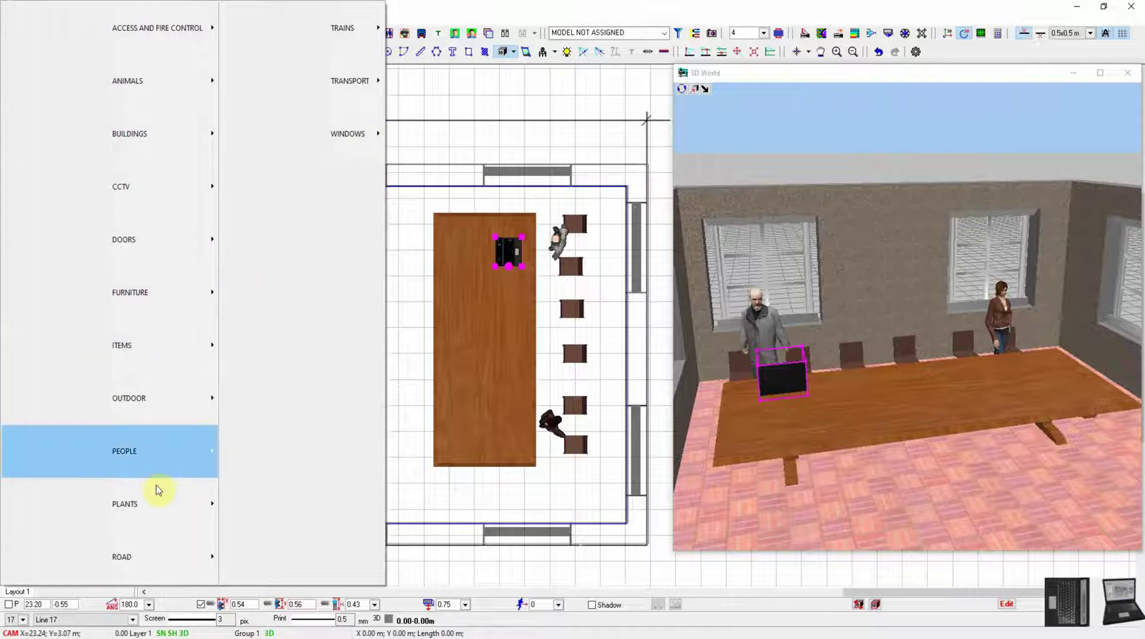
pyautogui.moveTo(154, 503)
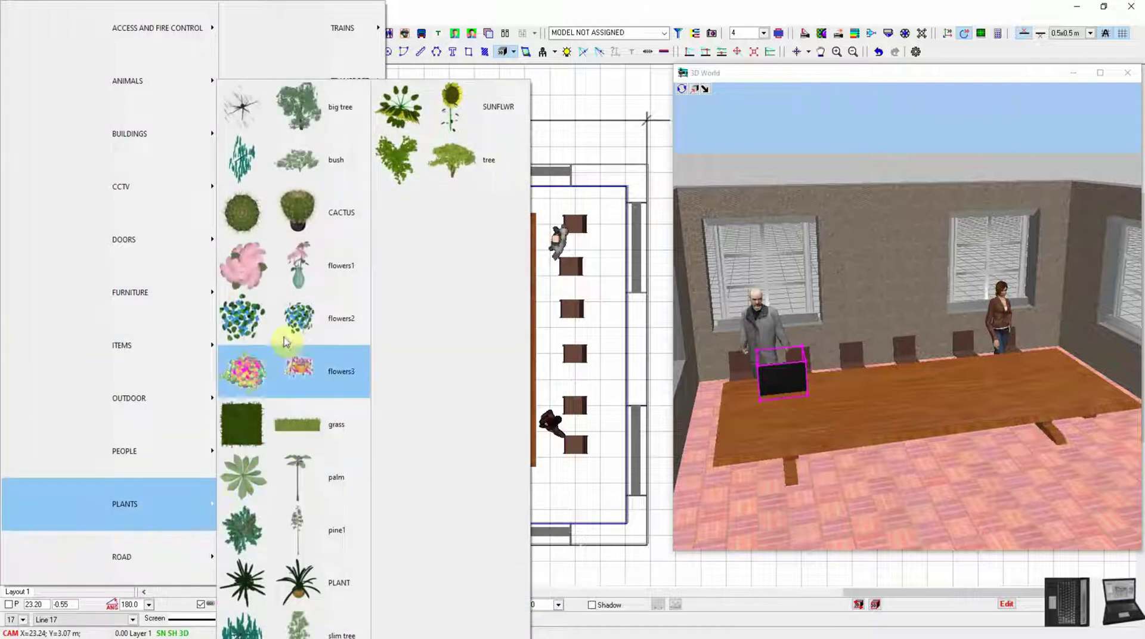
pyautogui.click(309, 278)
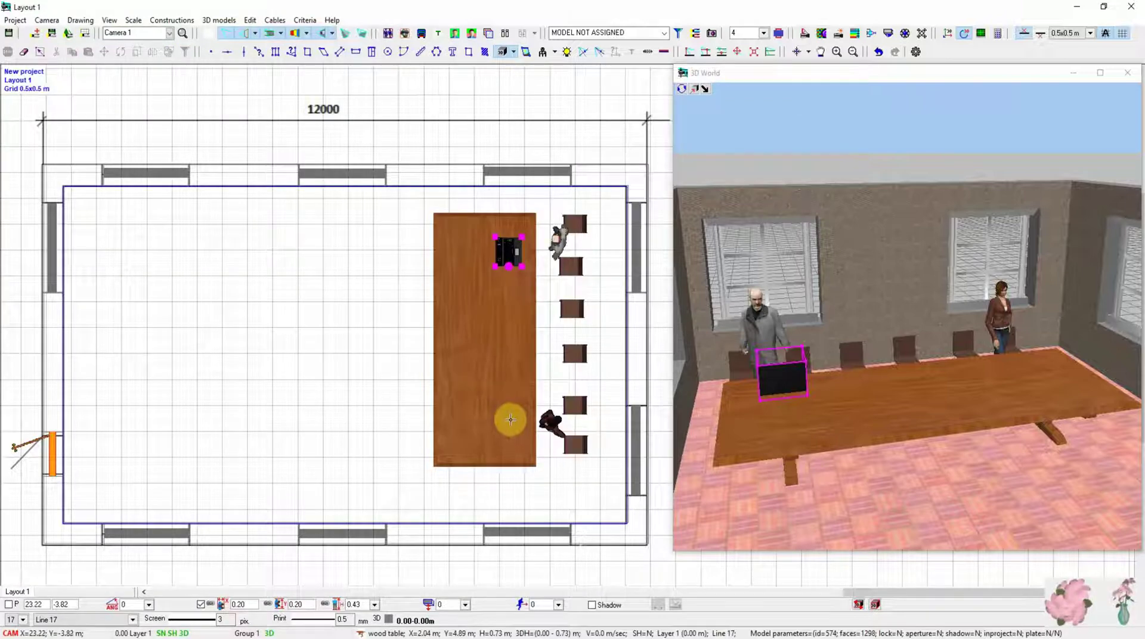
pyautogui.click(510, 419)
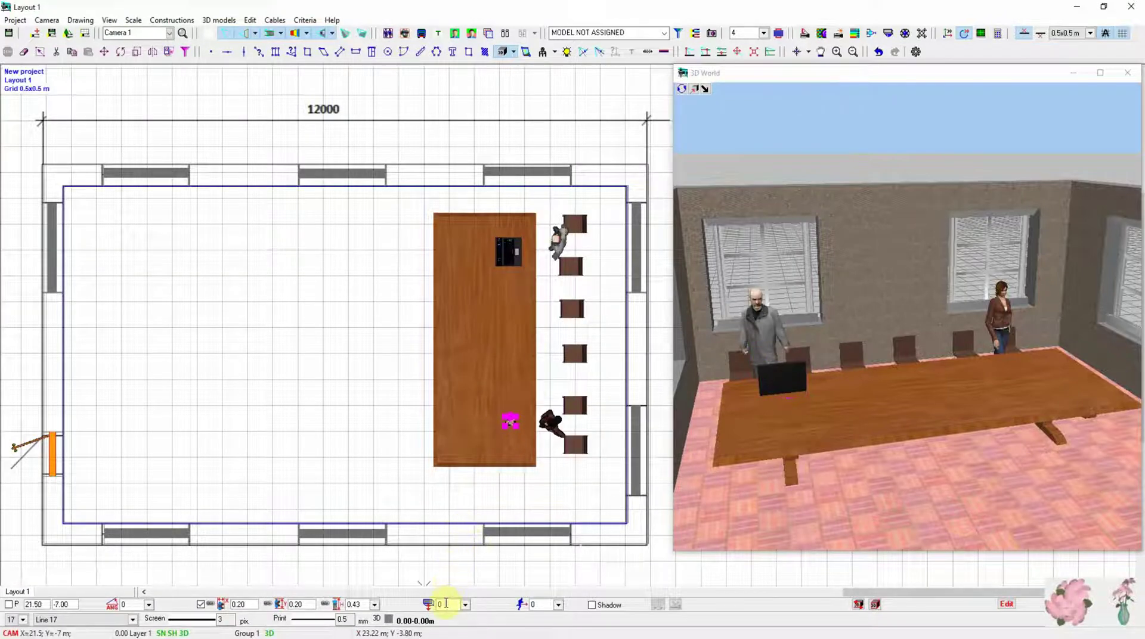
pyautogui.click(446, 603)
pyautogui.write('.75')
pyautogui.press('Return')
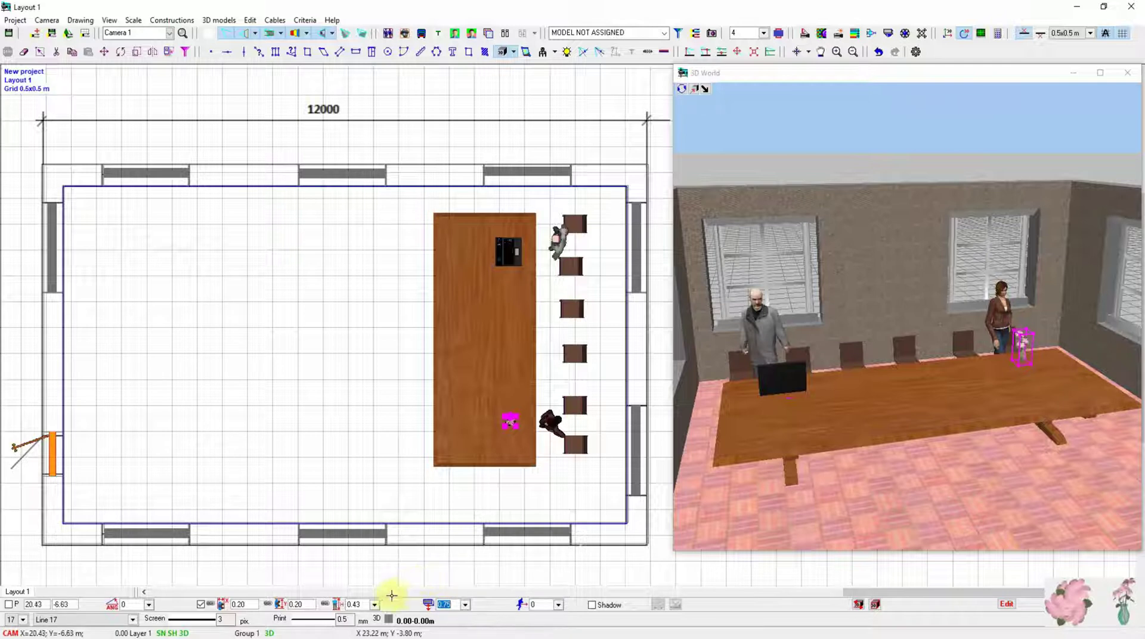
# Set the flower vase's own height to 0.75 m.
pyautogui.click(358, 604)
pyautogui.write('.75')
pyautogui.press('Return')
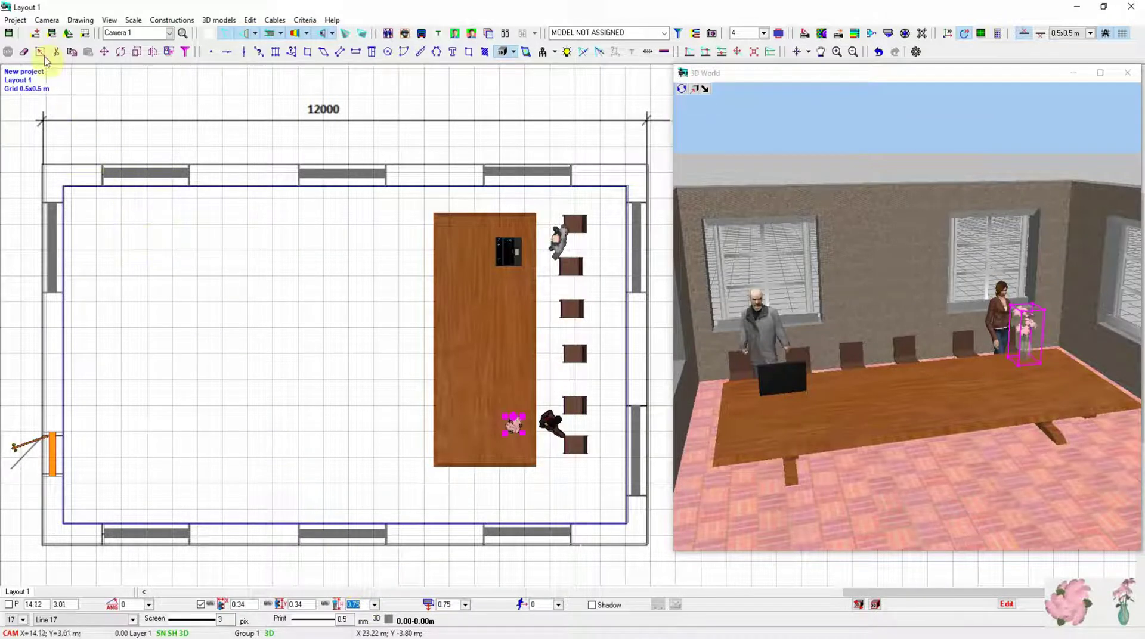
# Deselect the flower vase and display Camera 1's coloured view area in the 3D World.
pyautogui.click(42, 54)
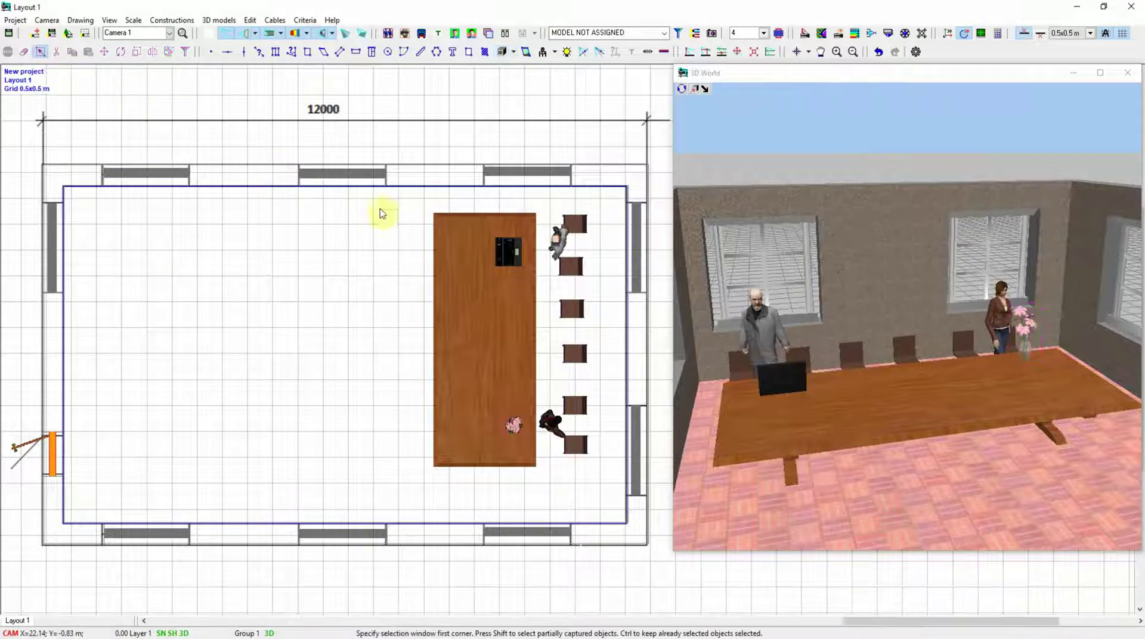
pyautogui.scroll(2, 799, 407)
pyautogui.moveTo(799, 407); pyautogui.dragTo(895, 355, button='middle')
pyautogui.scroll(4, 830, 370)
pyautogui.moveTo(895, 354); pyautogui.dragTo(778, 230)
pyautogui.scroll(4, 960, 334)
pyautogui.scroll(-8, 977, 343)
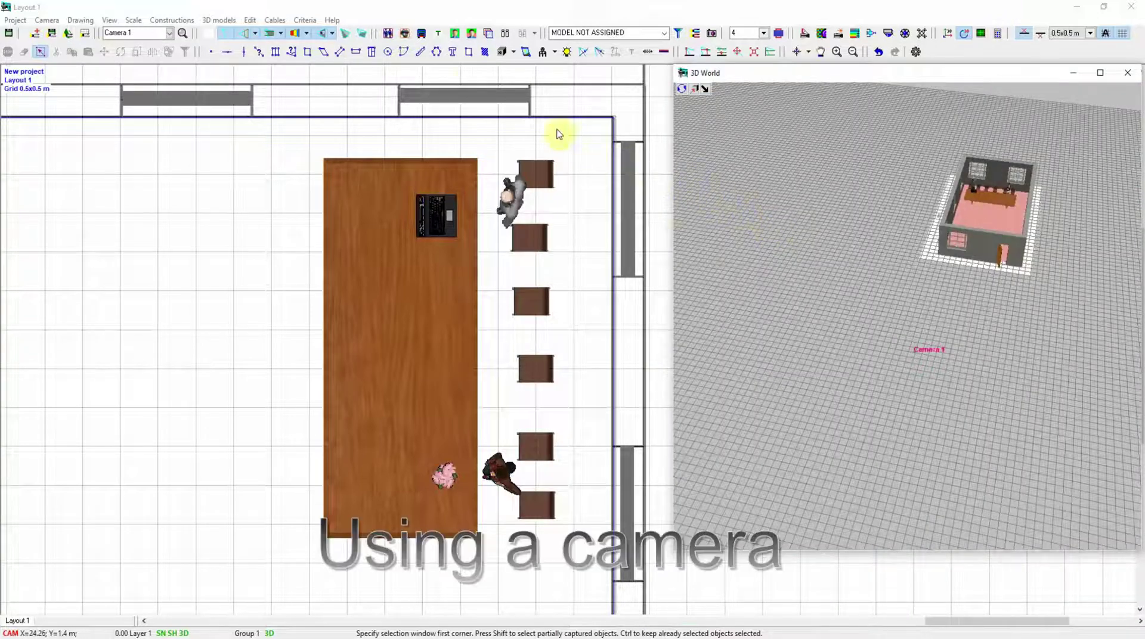
pyautogui.click(345, 35)
pyautogui.click(360, 34)
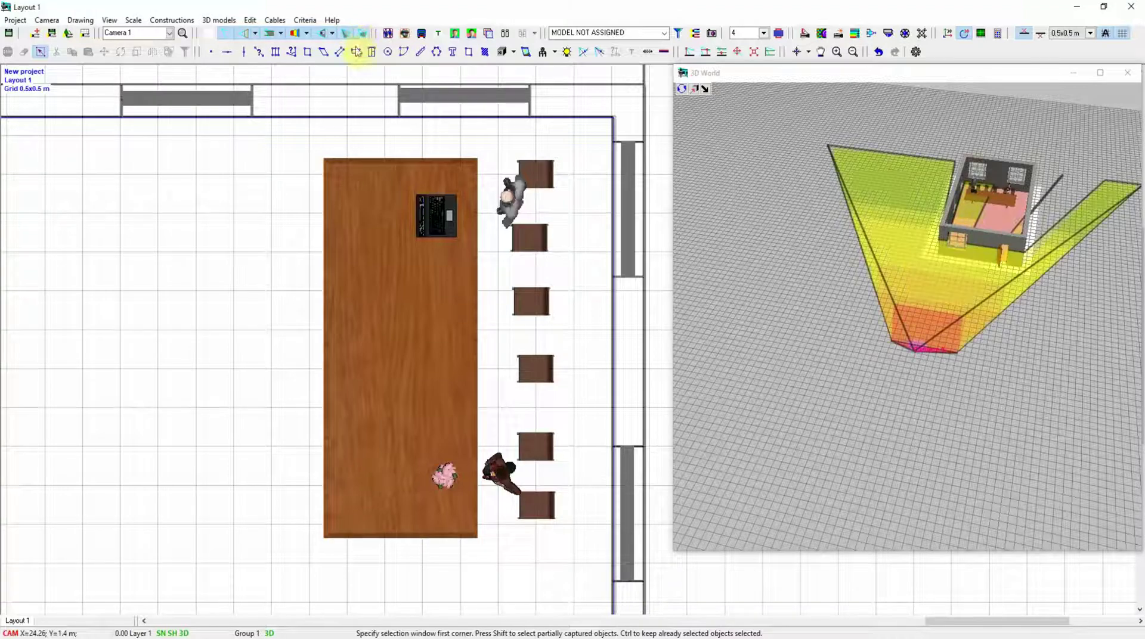
# Move Camera 1 about 15 m into the building, just inside the wall with the door, and aim it at the table through its 3D video.
pyautogui.click(416, 231)
pyautogui.click(430, 307)
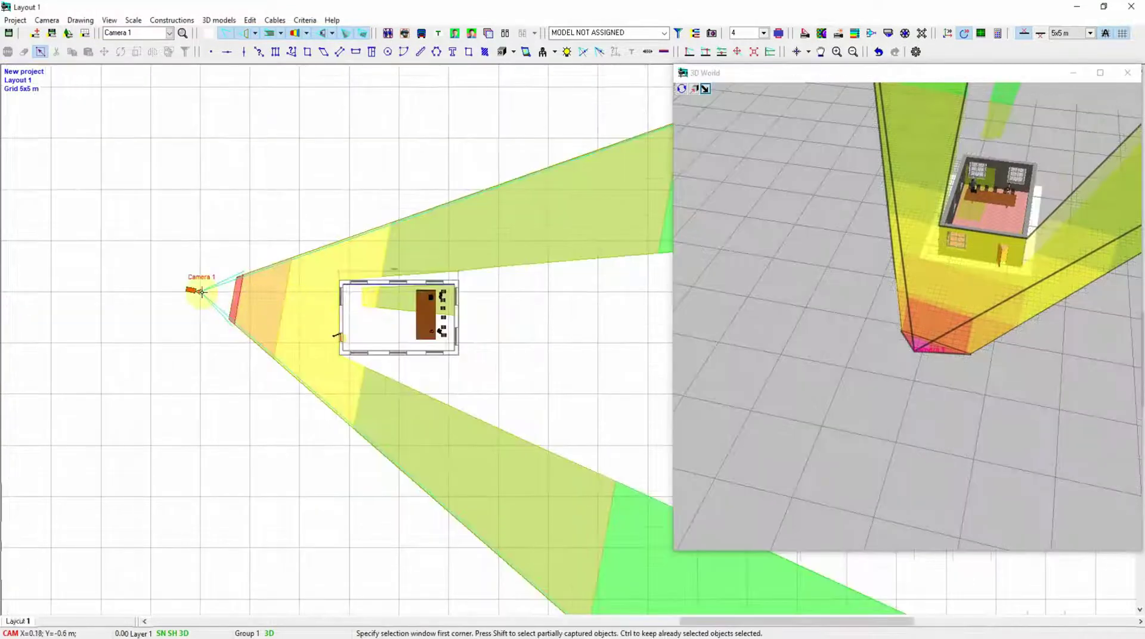
pyautogui.click(202, 291)
pyautogui.click(201, 292)
pyautogui.click(351, 297)
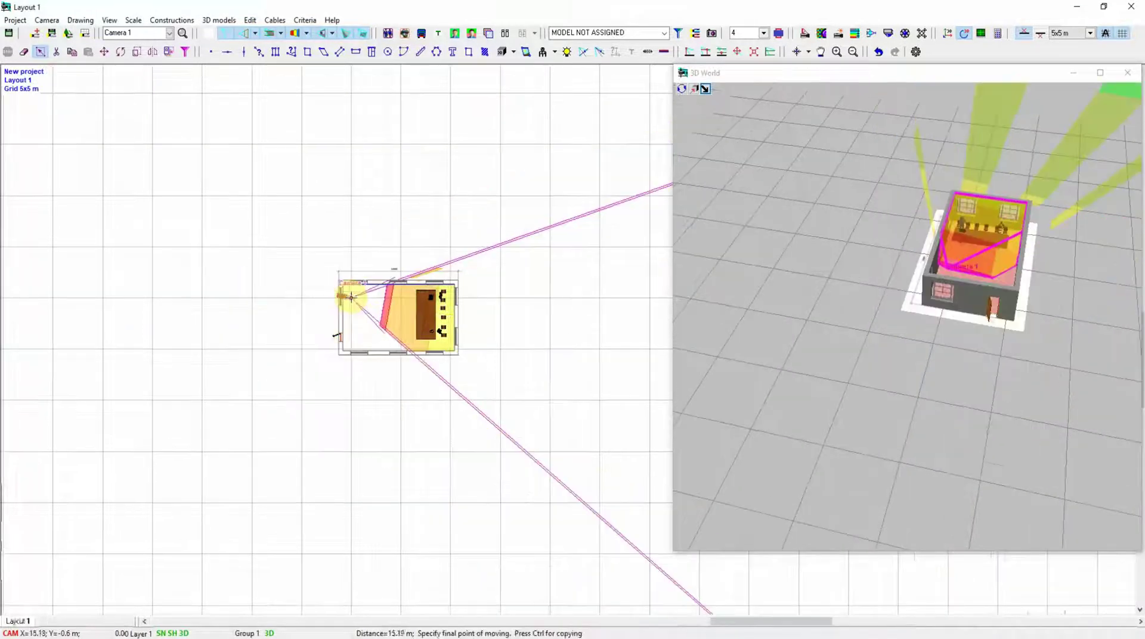
pyautogui.click(948, 34)
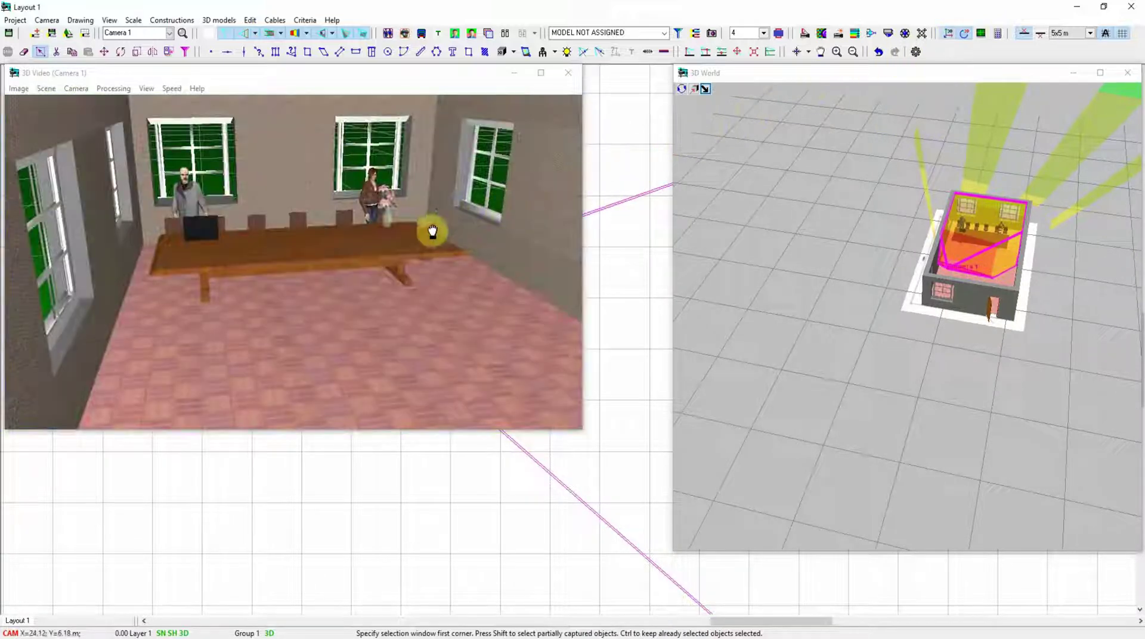
pyautogui.moveTo(376, 230); pyautogui.dragTo(459, 257)
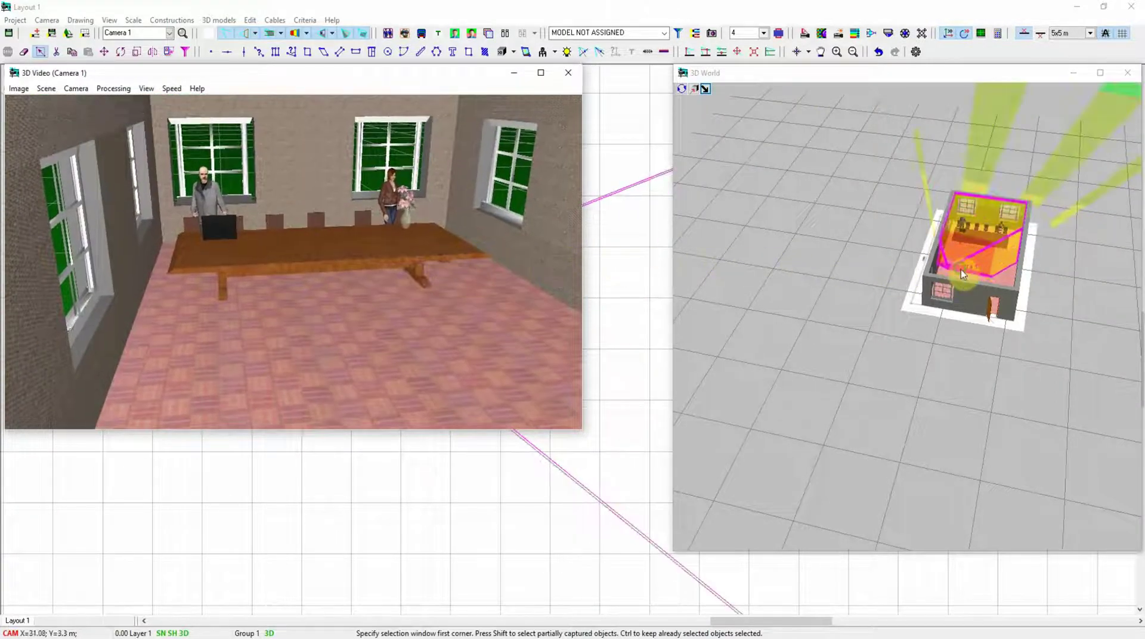
# Examine the camera's coloured view area in 3D around the table, chairs, people and flowers, from close up and from farther back.
pyautogui.moveTo(961, 271); pyautogui.dragTo(917, 288)
pyautogui.scroll(10, 967, 230)
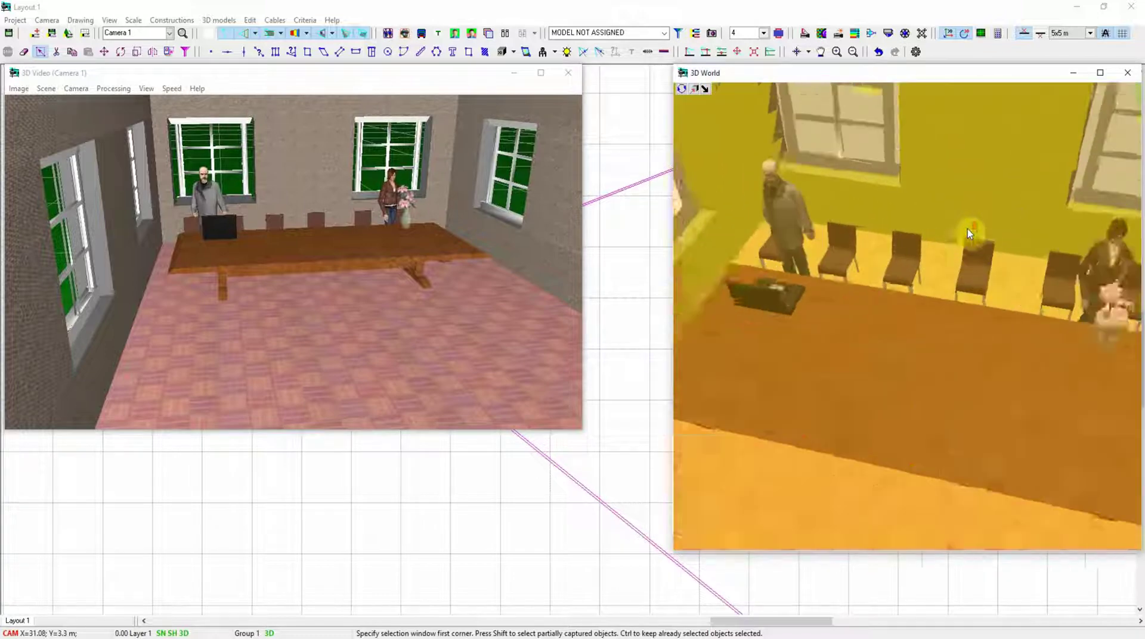
pyautogui.scroll(1, 967, 229)
pyautogui.moveTo(833, 328); pyautogui.dragTo(969, 293)
pyautogui.scroll(5, 952, 260)
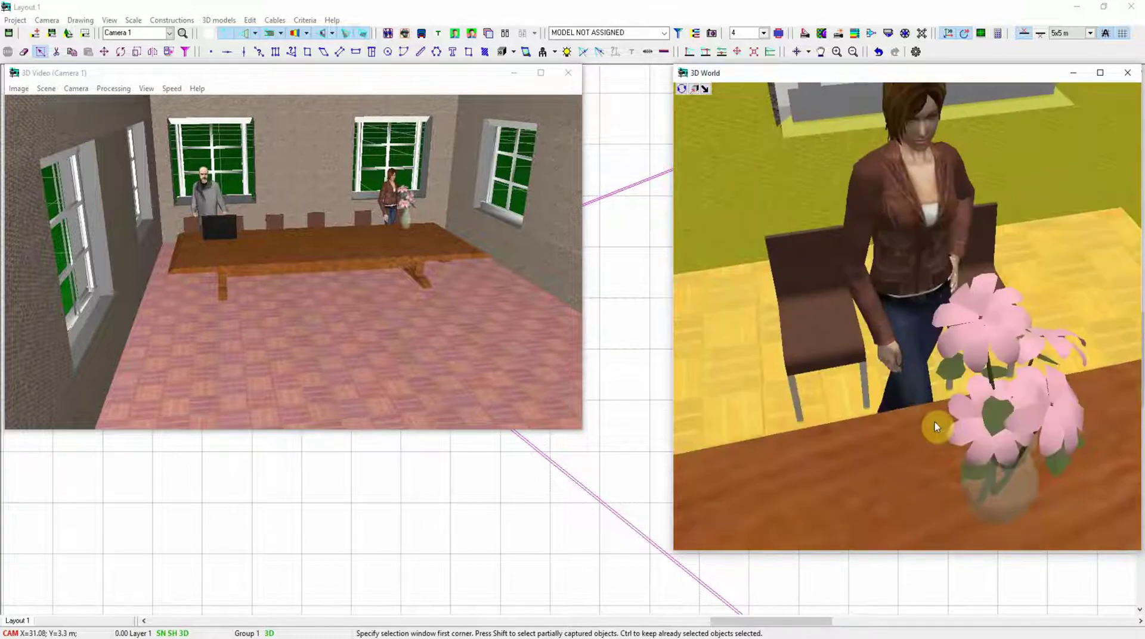
pyautogui.moveTo(935, 386); pyautogui.dragTo(928, 429)
pyautogui.moveTo(918, 338); pyautogui.dragTo(889, 143)
pyautogui.scroll(-5, 861, 327)
pyautogui.moveTo(897, 310); pyautogui.dragTo(887, 312)
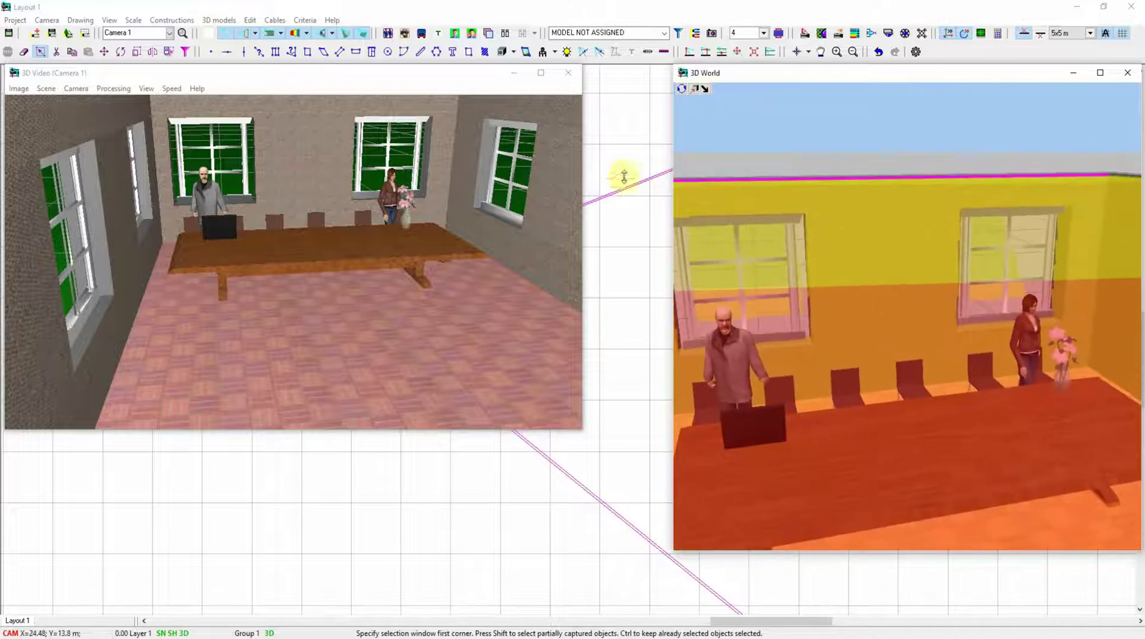
# Hide the camera's view area in the 3D World and close the Camera 1 3D video.
pyautogui.click(362, 34)
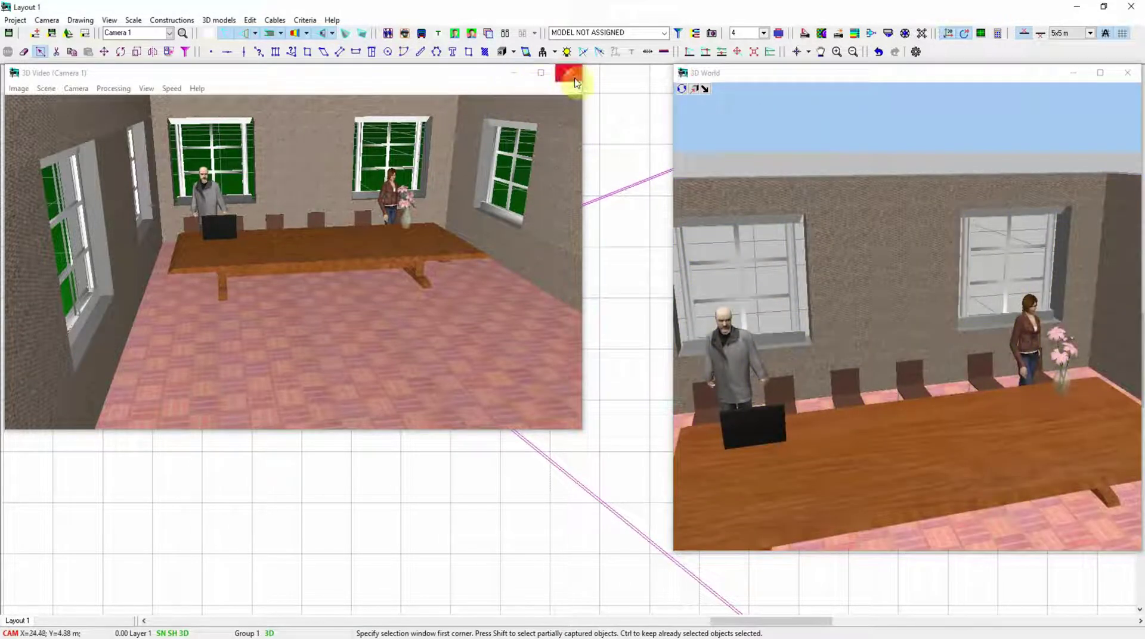
pyautogui.click(573, 76)
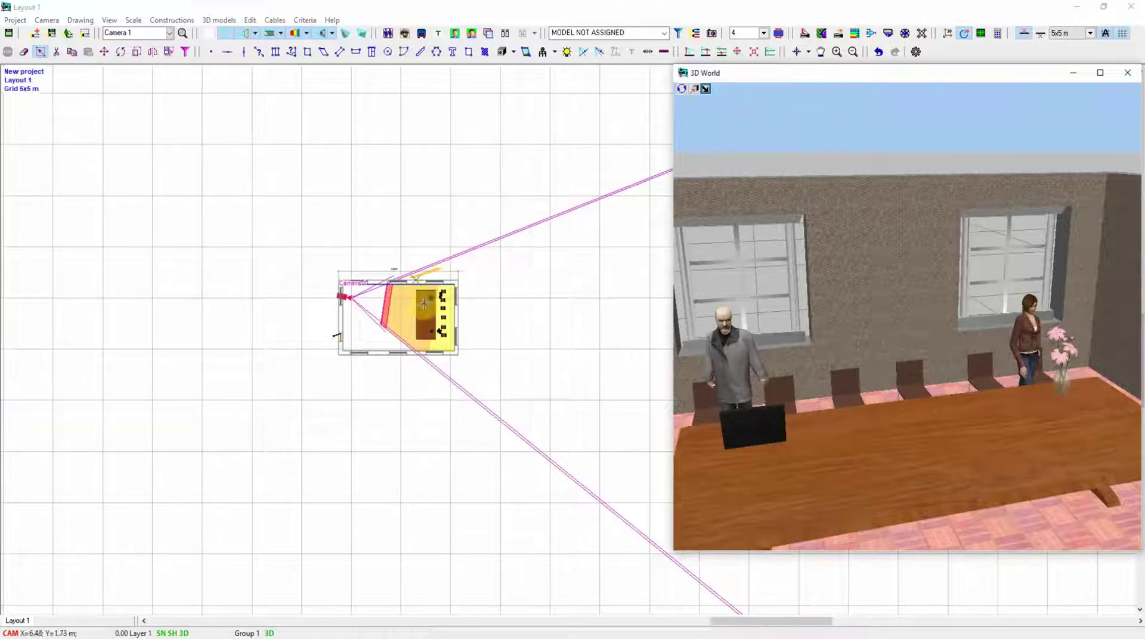
pyautogui.moveTo(421, 284); pyautogui.dragTo(430, 279, button='middle')
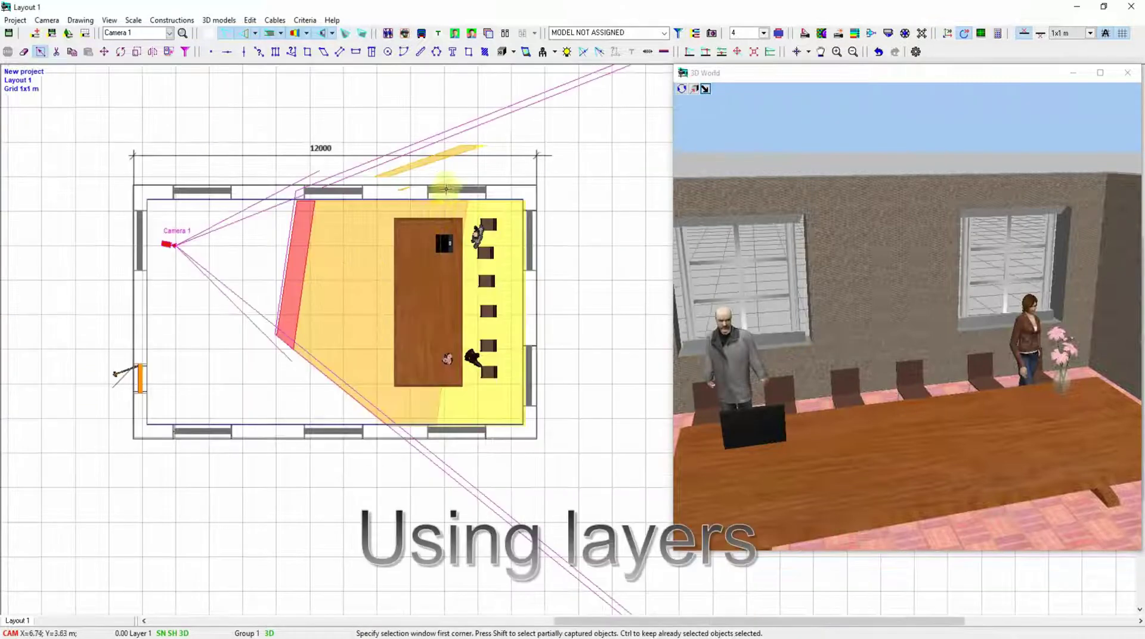
# Add a second layer and move the table, chairs, both people, laptop and flowers onto it.
pyautogui.click(496, 34)
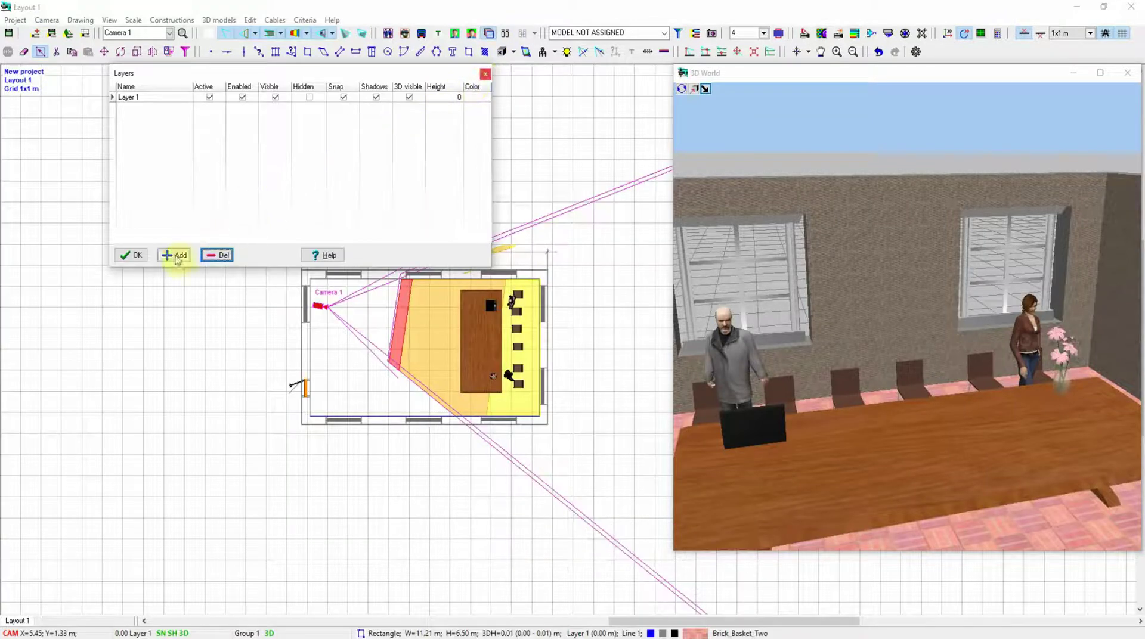
pyautogui.click(175, 256)
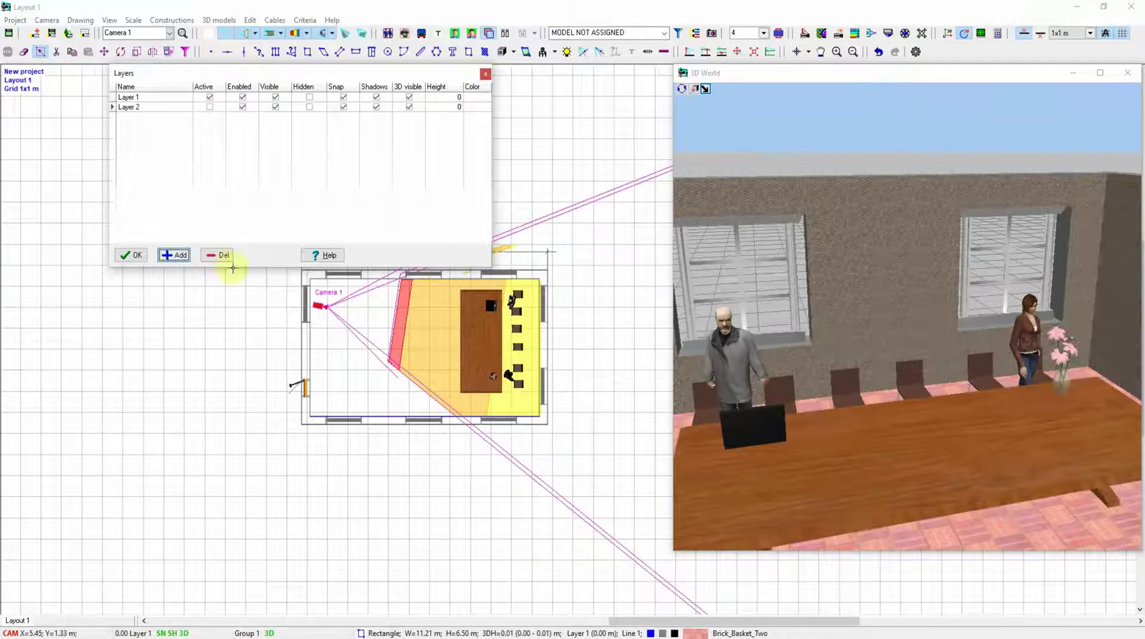
pyautogui.click(448, 286)
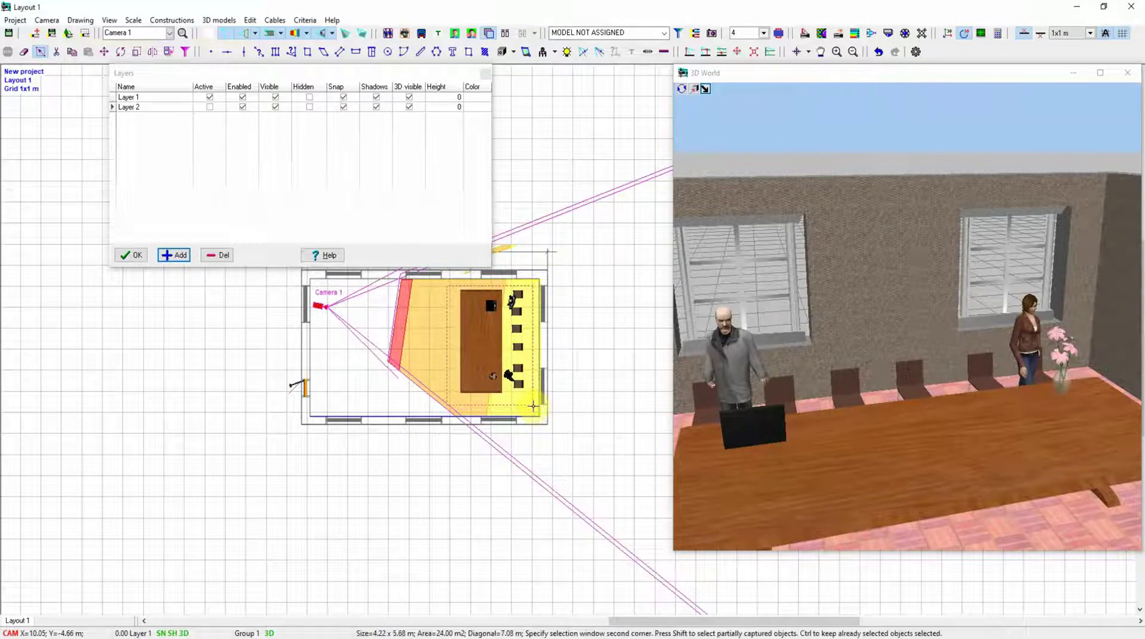
pyautogui.click(533, 406)
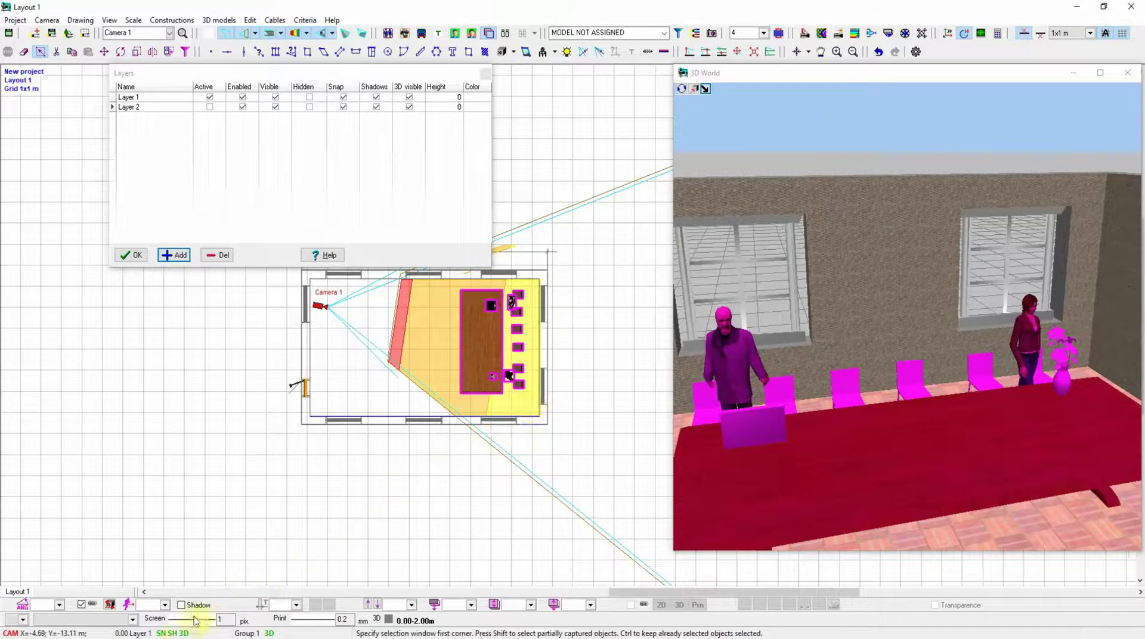
pyautogui.click(175, 633)
pyautogui.moveTo(262, 621)
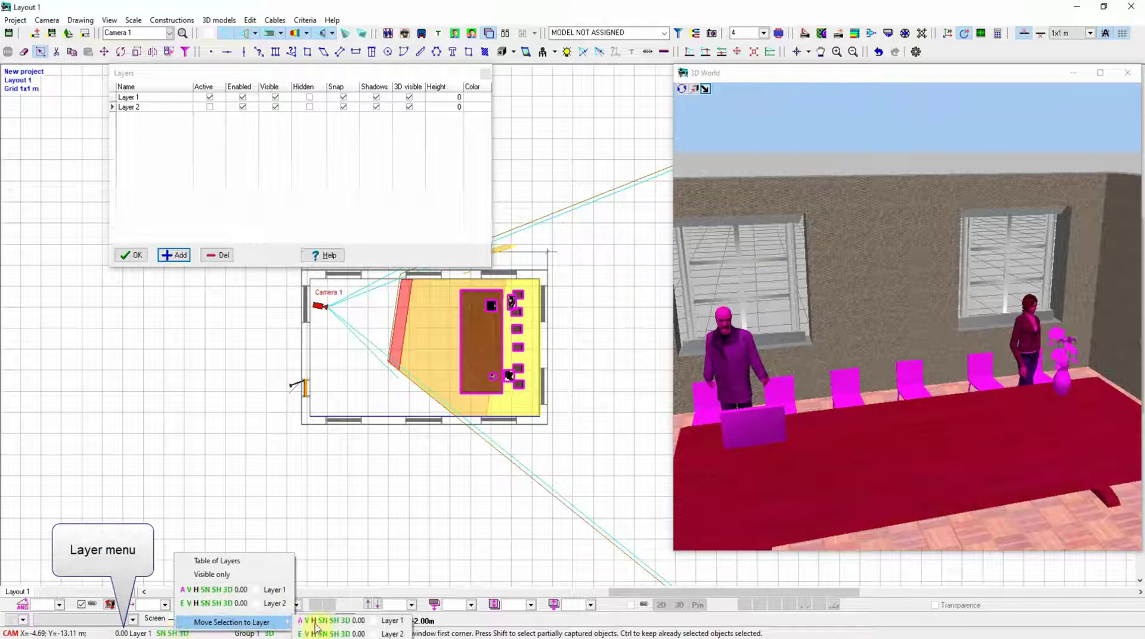
pyautogui.click(348, 634)
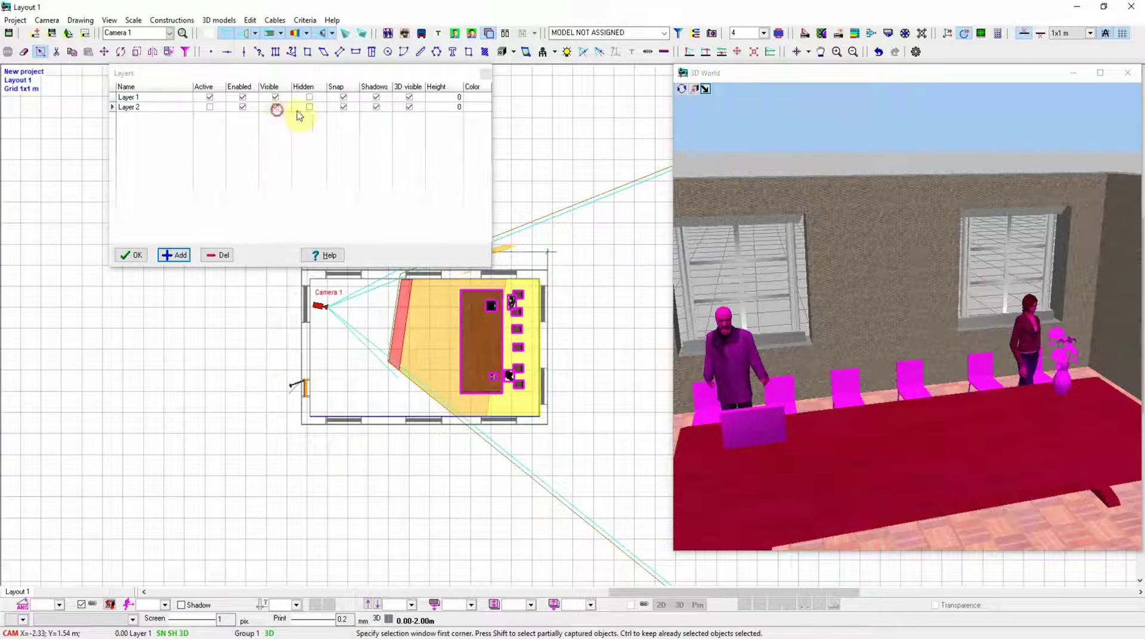
# Hide Layer 2 in both the plan and the 3D World.
pyautogui.click(276, 107)
pyautogui.click(409, 108)
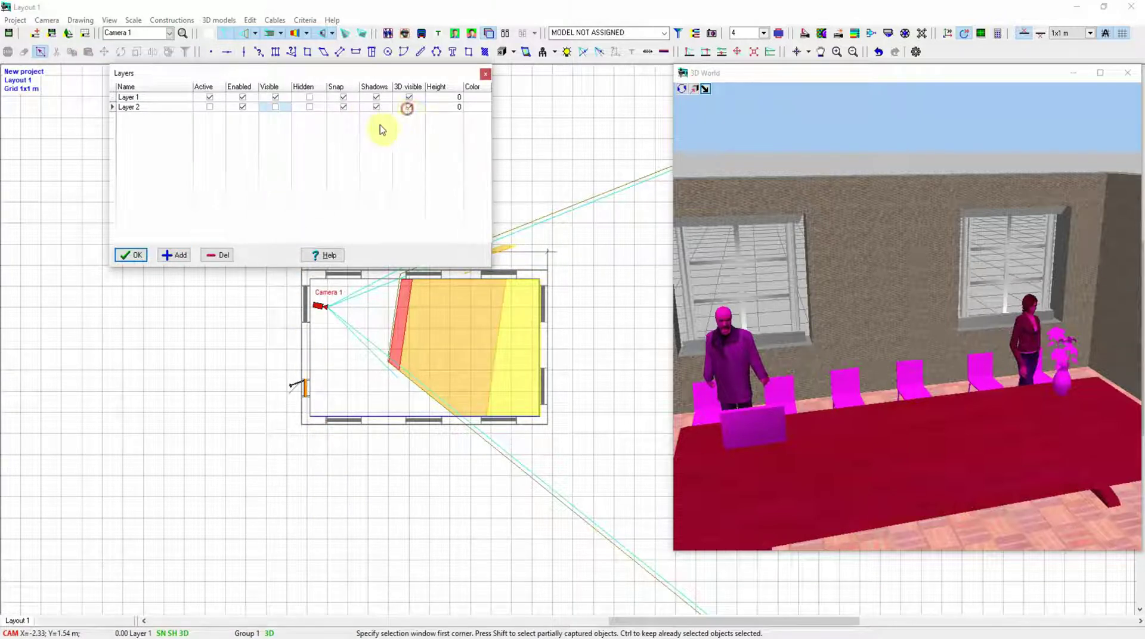
pyautogui.click(132, 255)
pyautogui.click(765, 369)
pyautogui.scroll(-8, 764, 368)
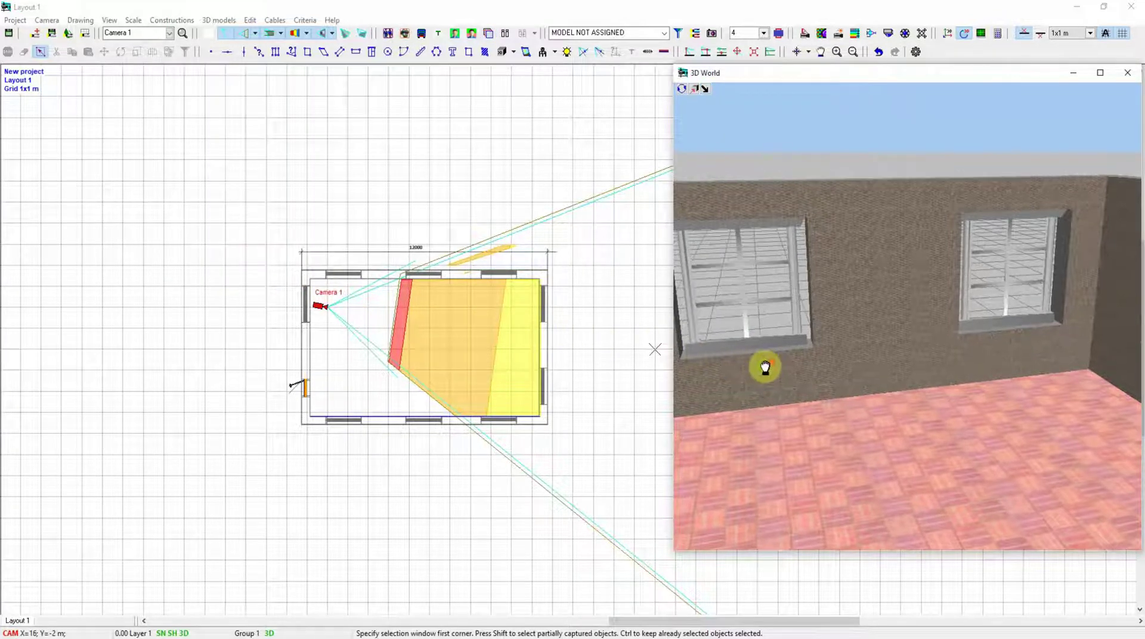
# Make Layer 2 visible again in both the plan and 3D, and deselect its objects.
pyautogui.click(489, 34)
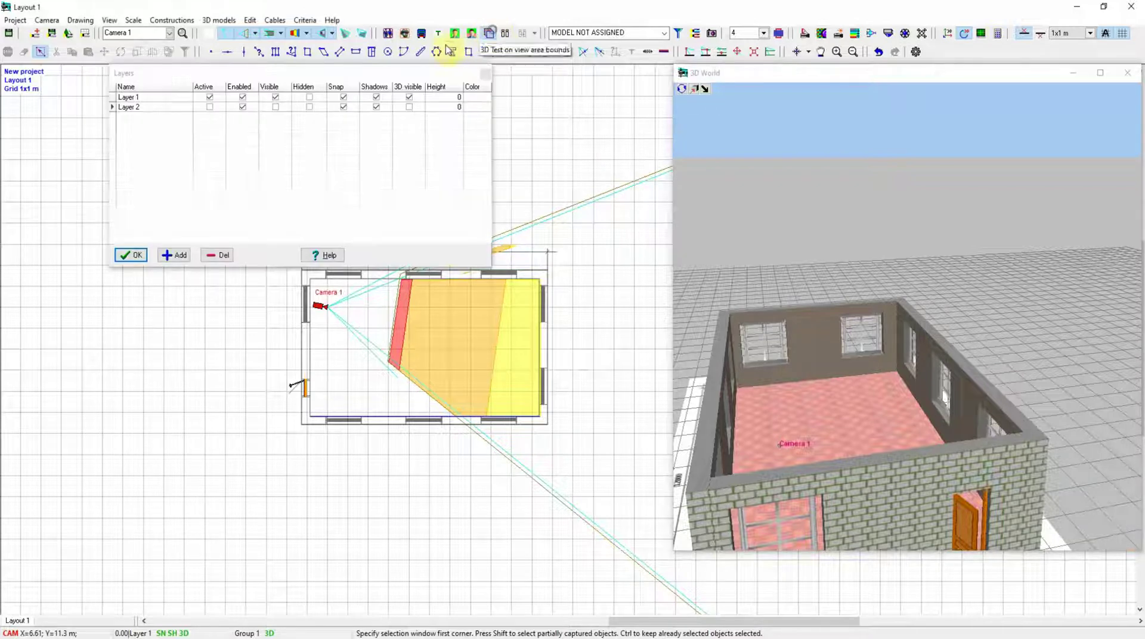
pyautogui.click(275, 107)
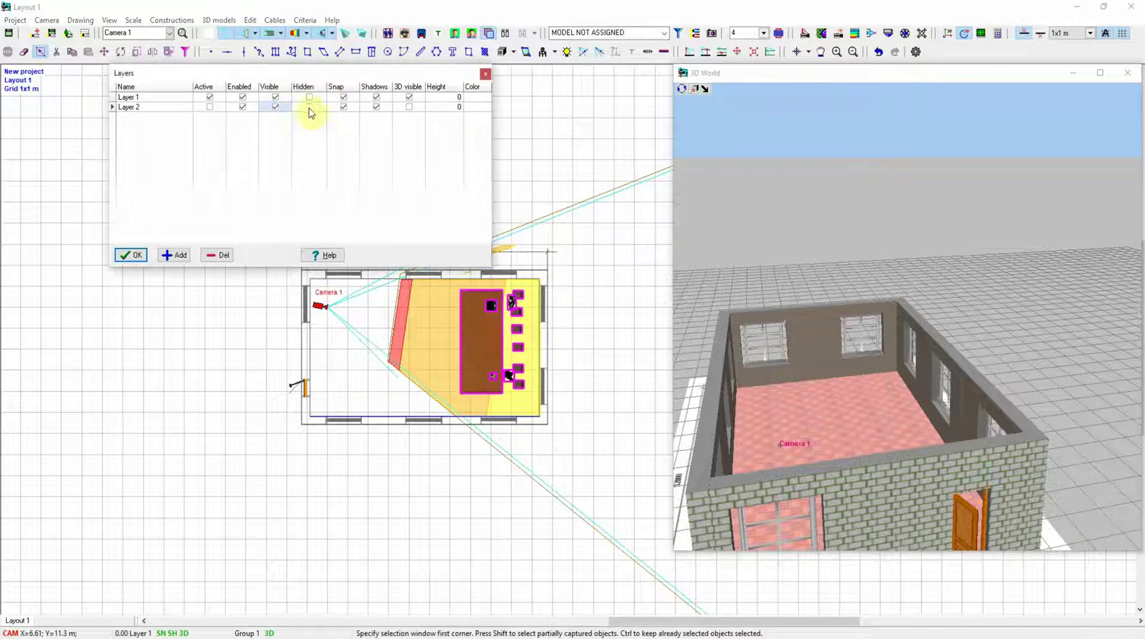
pyautogui.click(409, 107)
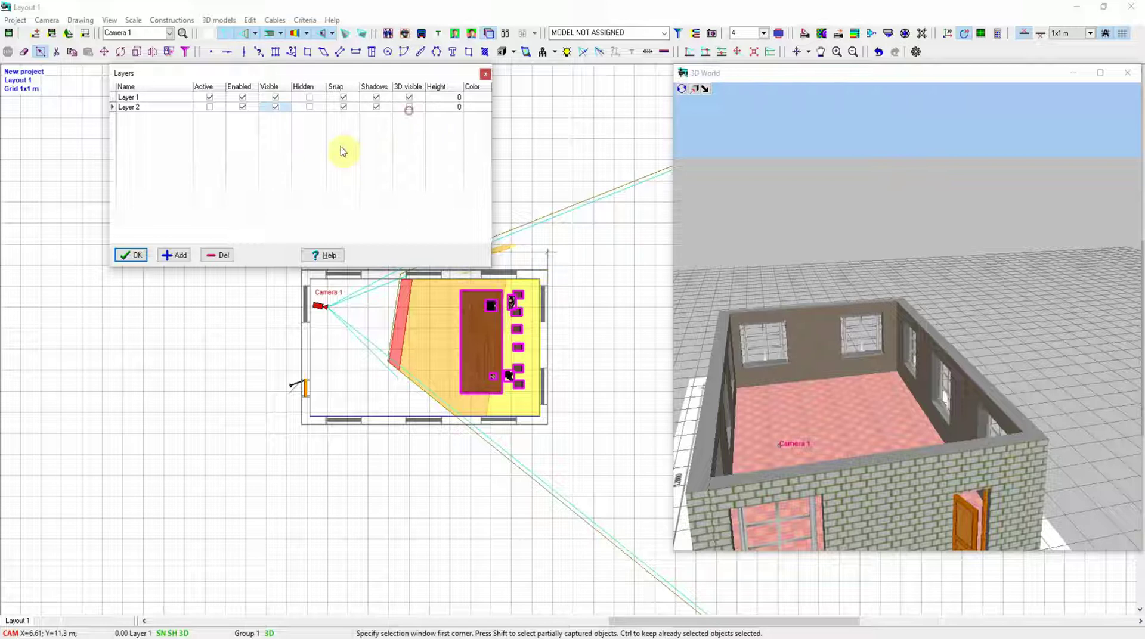
pyautogui.click(137, 255)
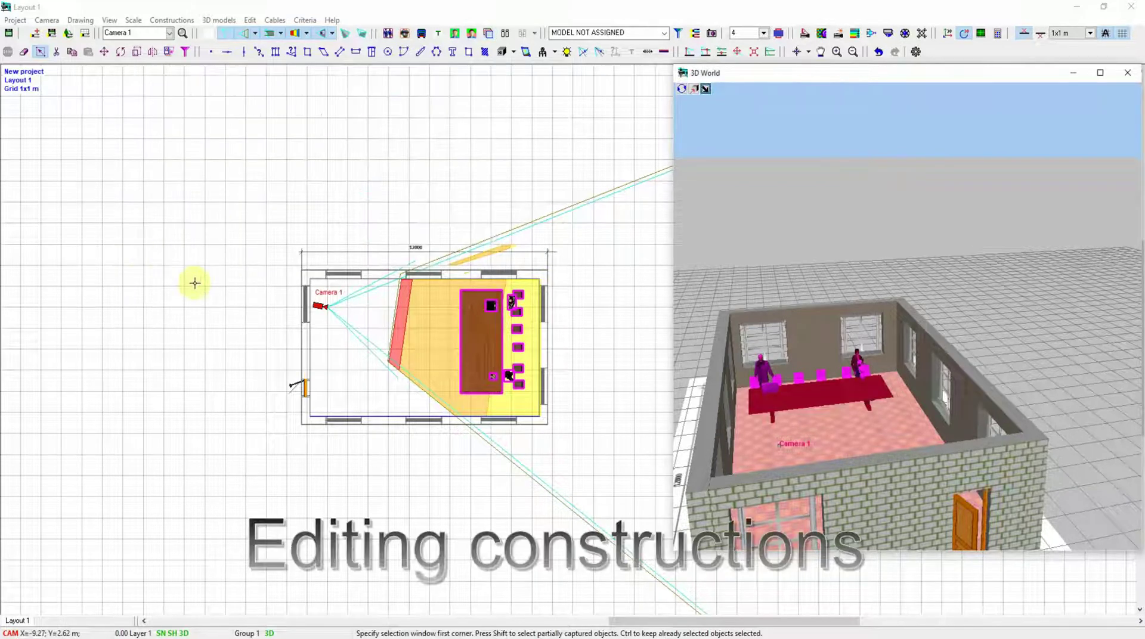
pyautogui.click(245, 217)
pyautogui.click(262, 245)
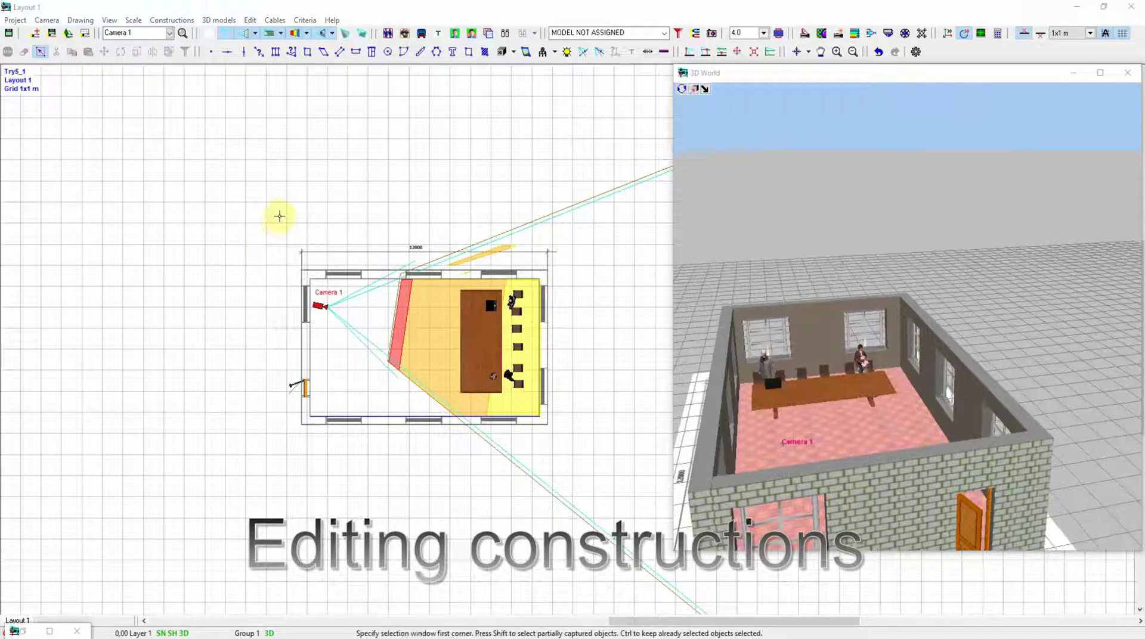
# Select the whole building with its contents and filter the selection down to only the window objects.
pyautogui.click(271, 222)
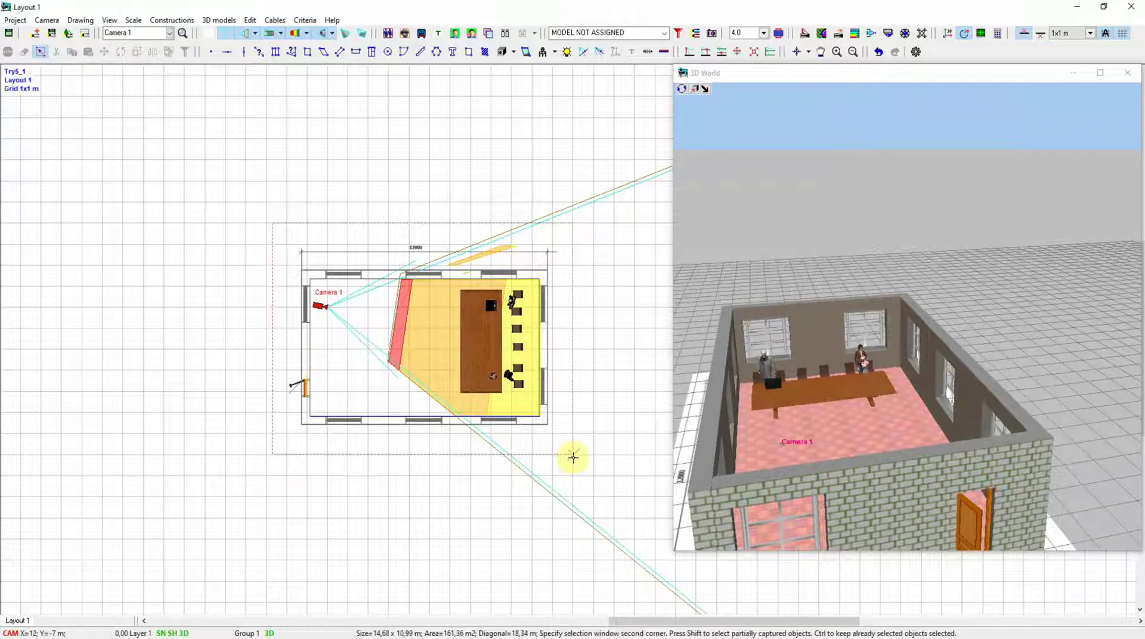
pyautogui.click(577, 458)
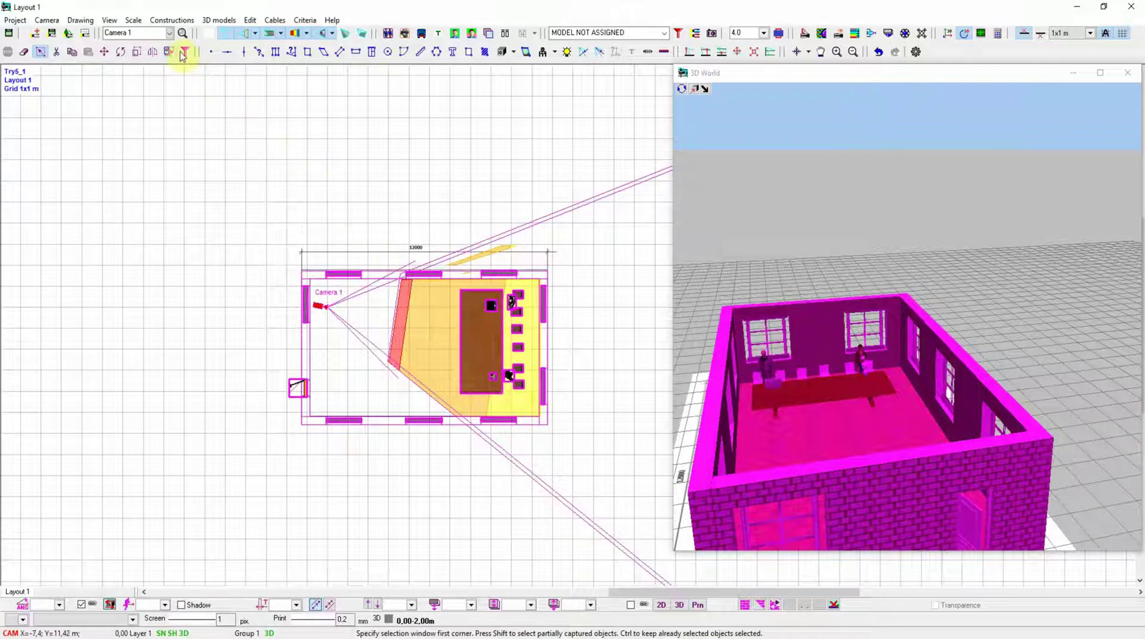
pyautogui.click(183, 53)
pyautogui.rightClick(160, 112)
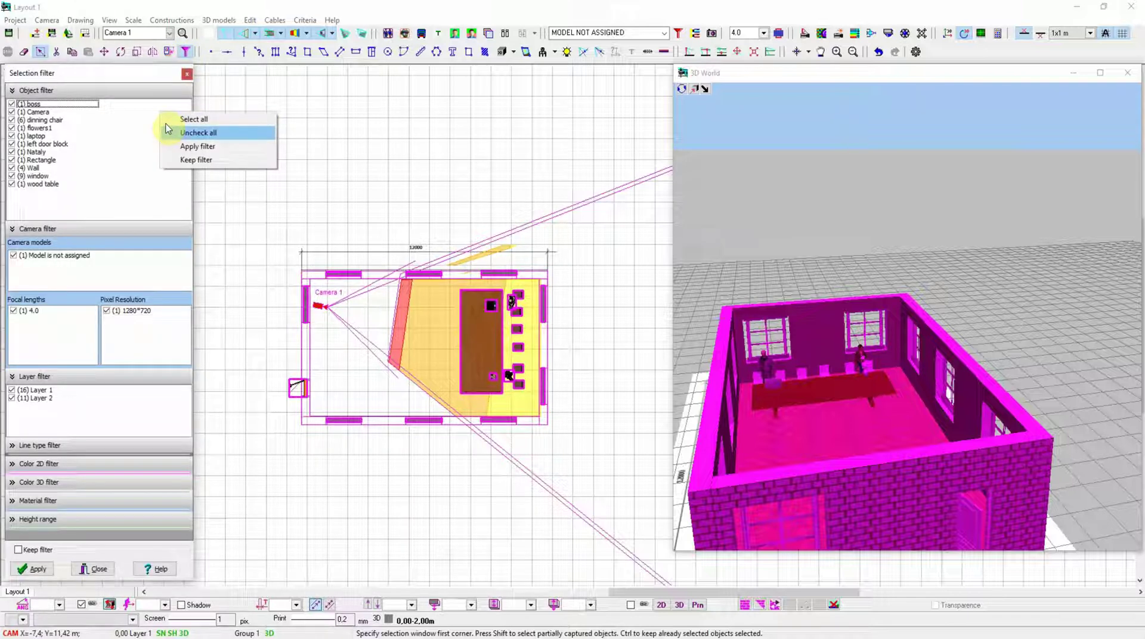
pyautogui.click(197, 133)
pyautogui.click(14, 177)
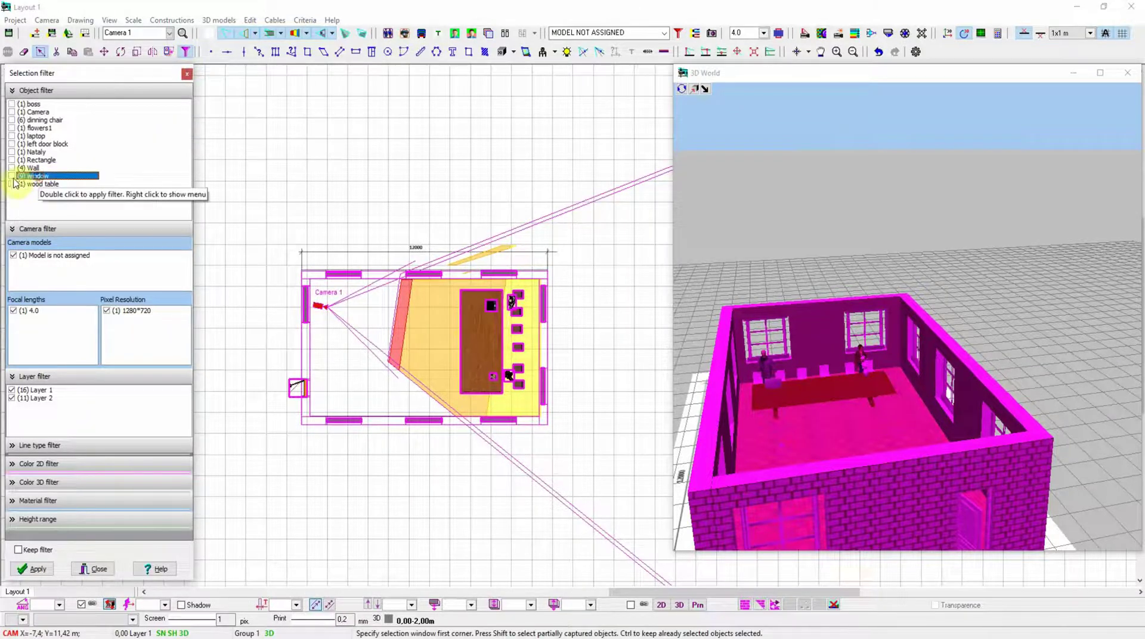
pyautogui.click(12, 176)
pyautogui.doubleClick(113, 178)
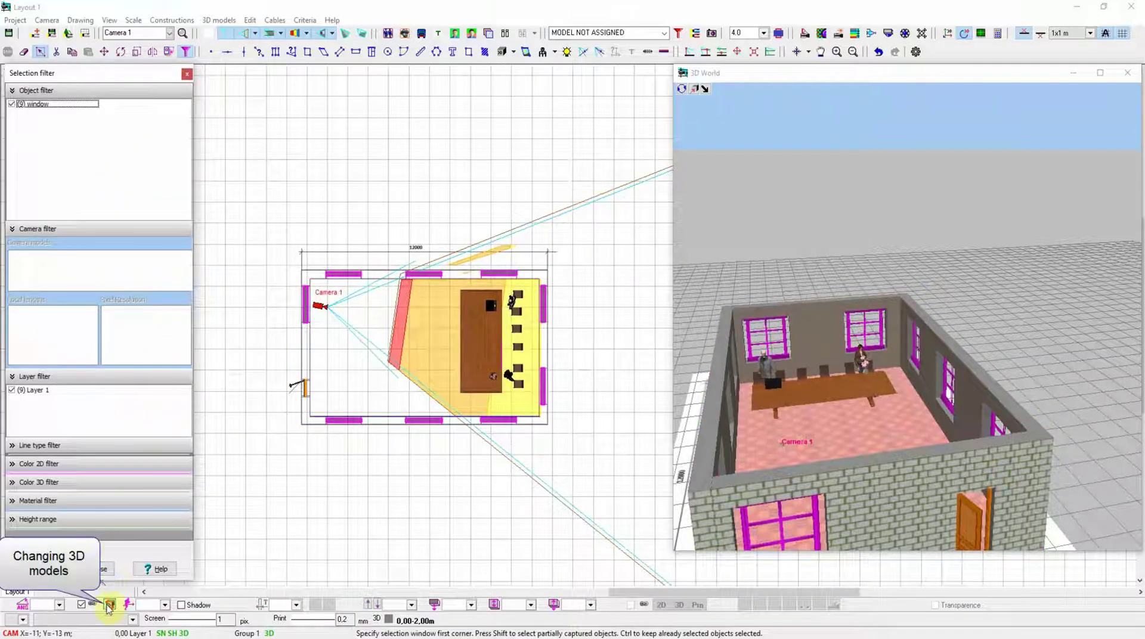
# Replace the selected windows with the metal glass wind2 model, keeping the same sizes, and close the selection filter.
pyautogui.click(109, 606)
pyautogui.moveTo(153, 587)
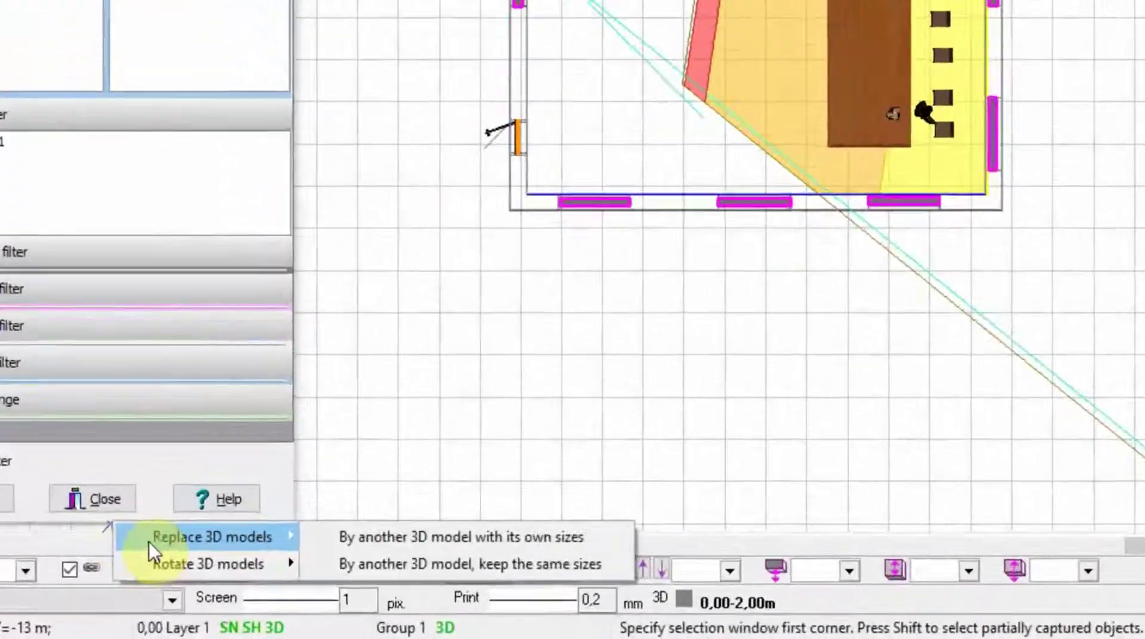
pyautogui.click(448, 526)
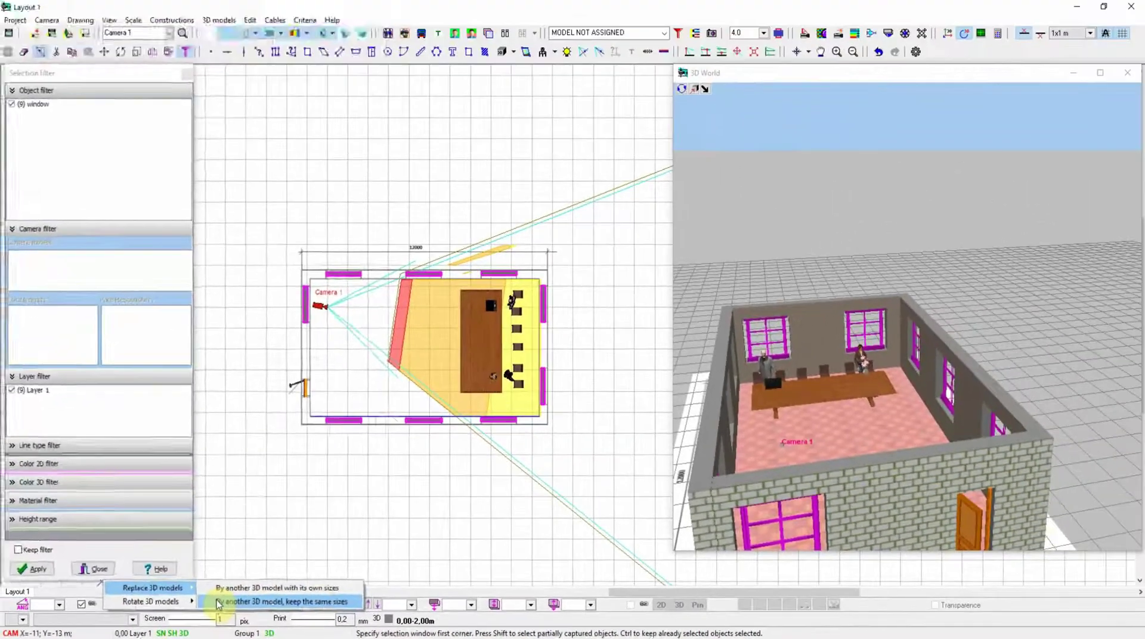
pyautogui.moveTo(214, 578)
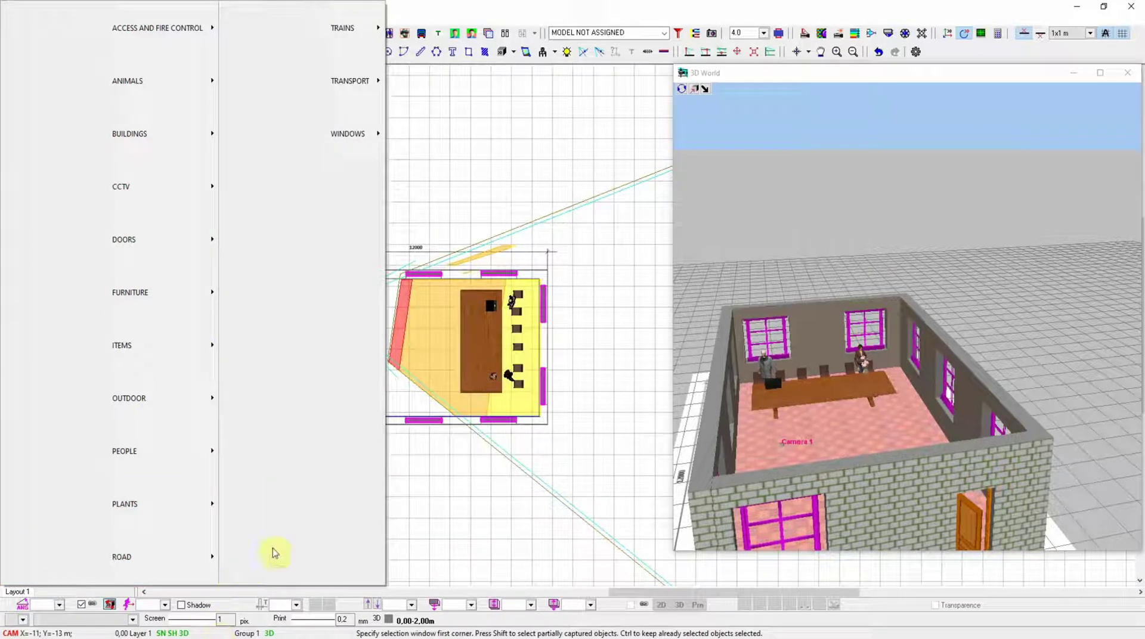
pyautogui.moveTo(360, 143)
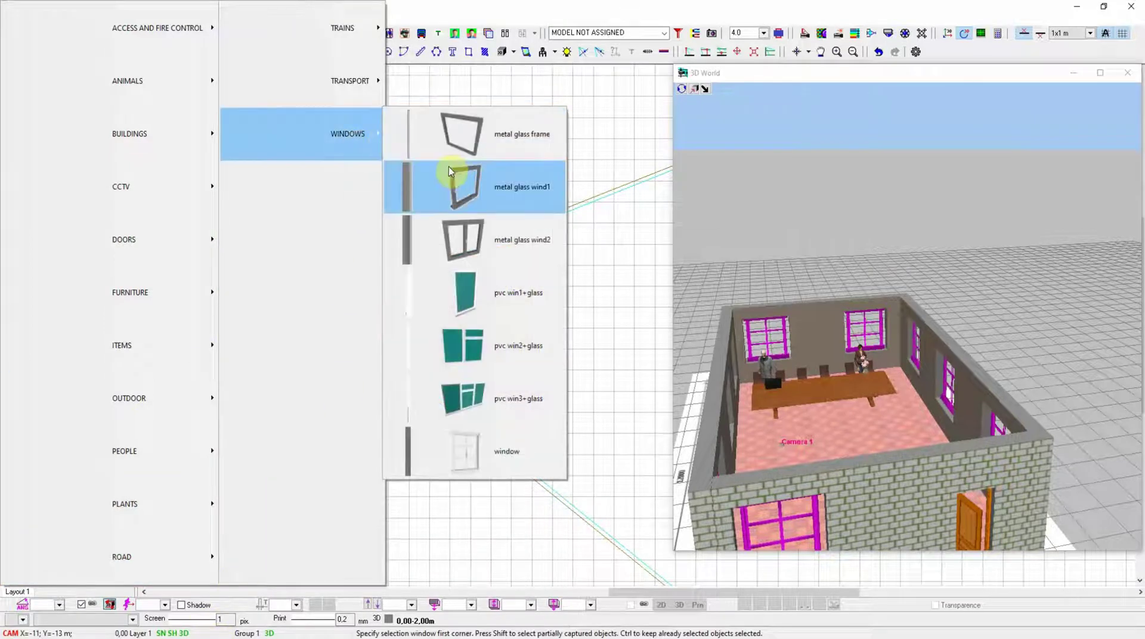
pyautogui.click(469, 234)
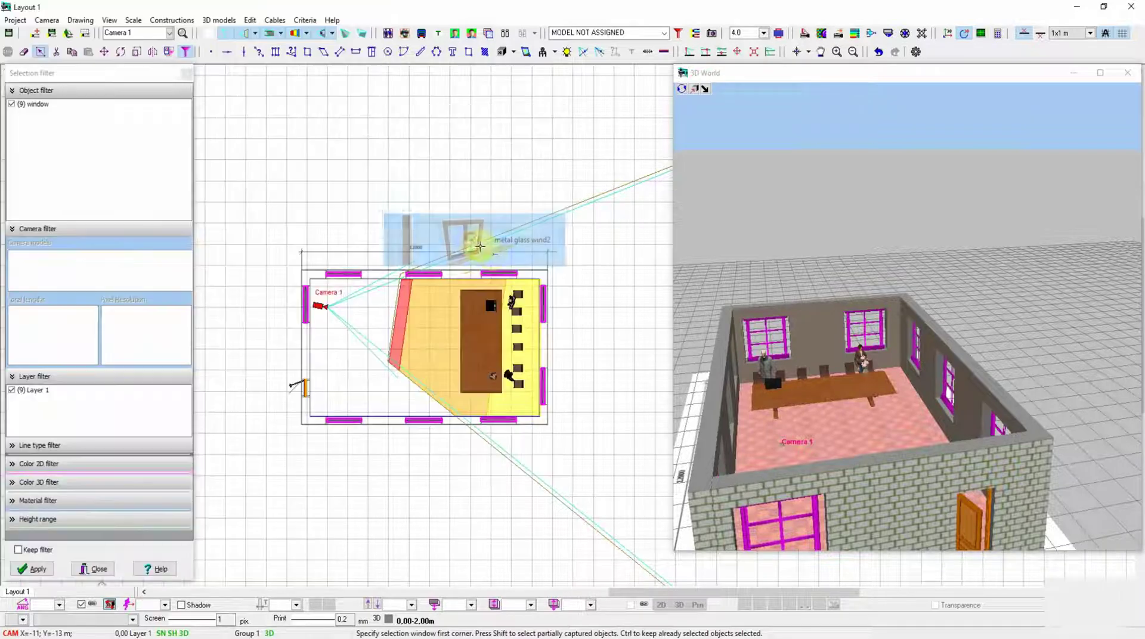
pyautogui.moveTo(821, 477); pyautogui.dragTo(940, 488)
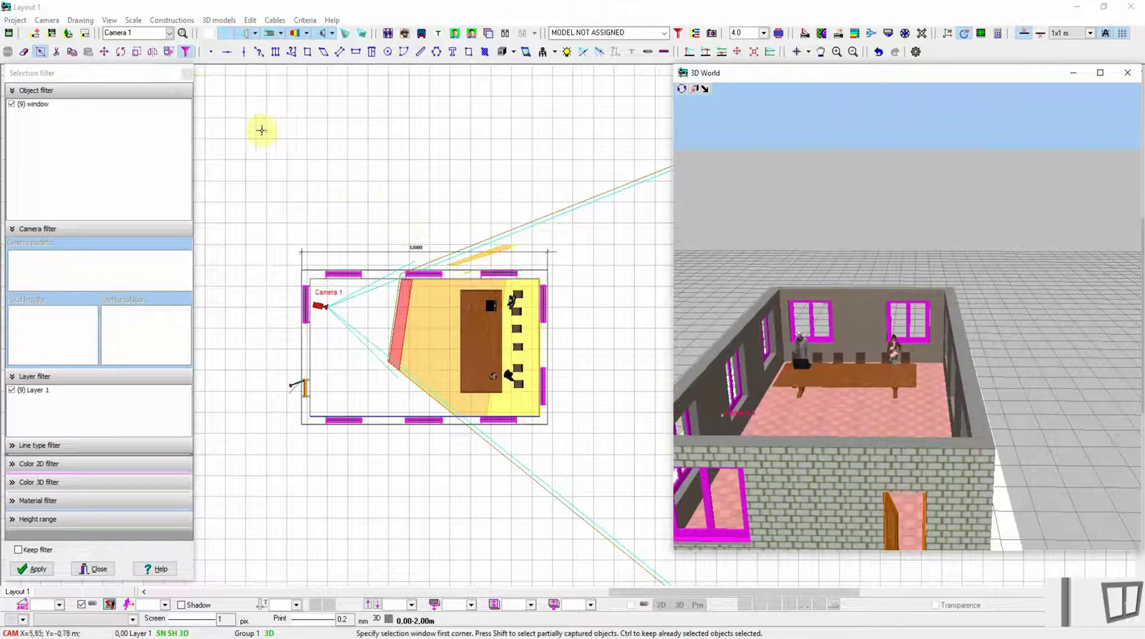
pyautogui.click(186, 75)
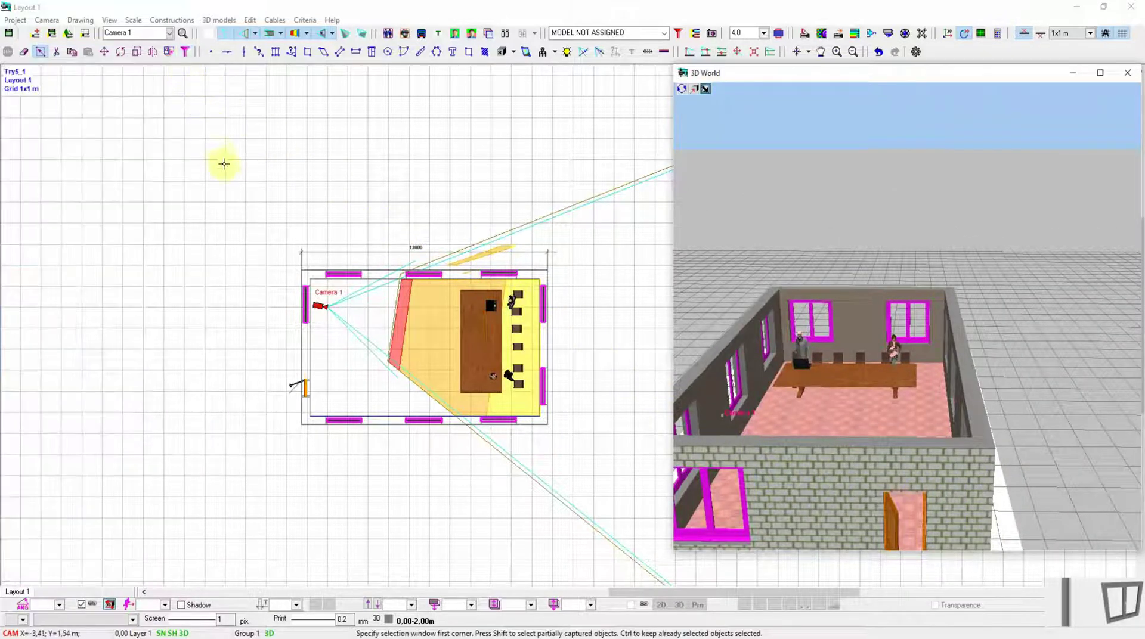
# Apply the Roofing_Slate_Tan brick texture to the building's walls and deselect them.
pyautogui.click(299, 343)
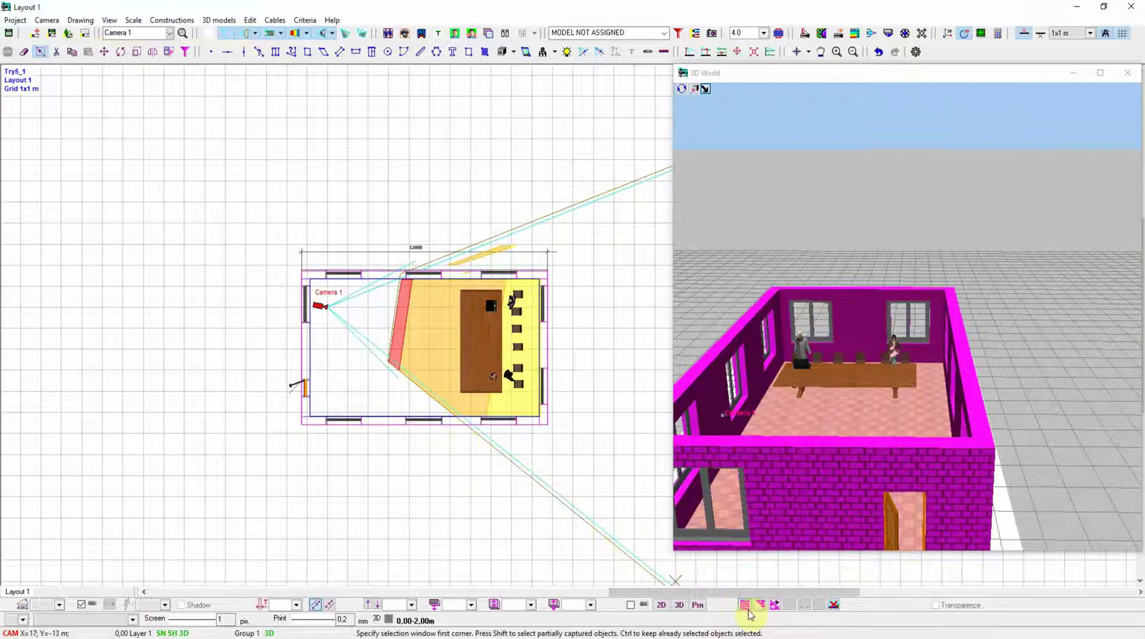
pyautogui.click(746, 606)
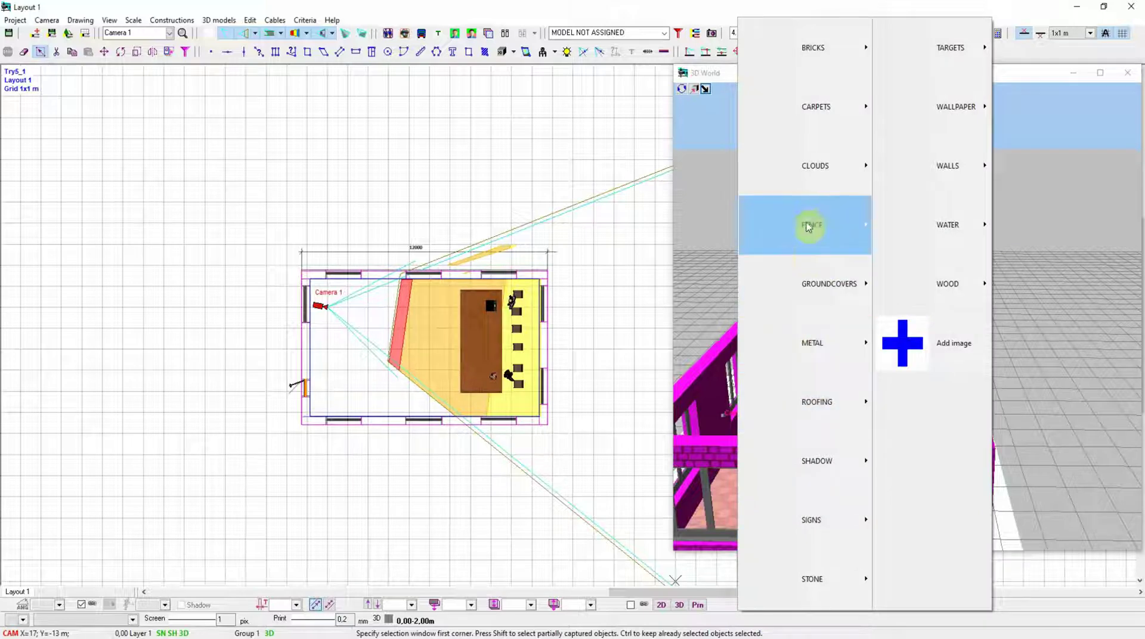
pyautogui.click(802, 66)
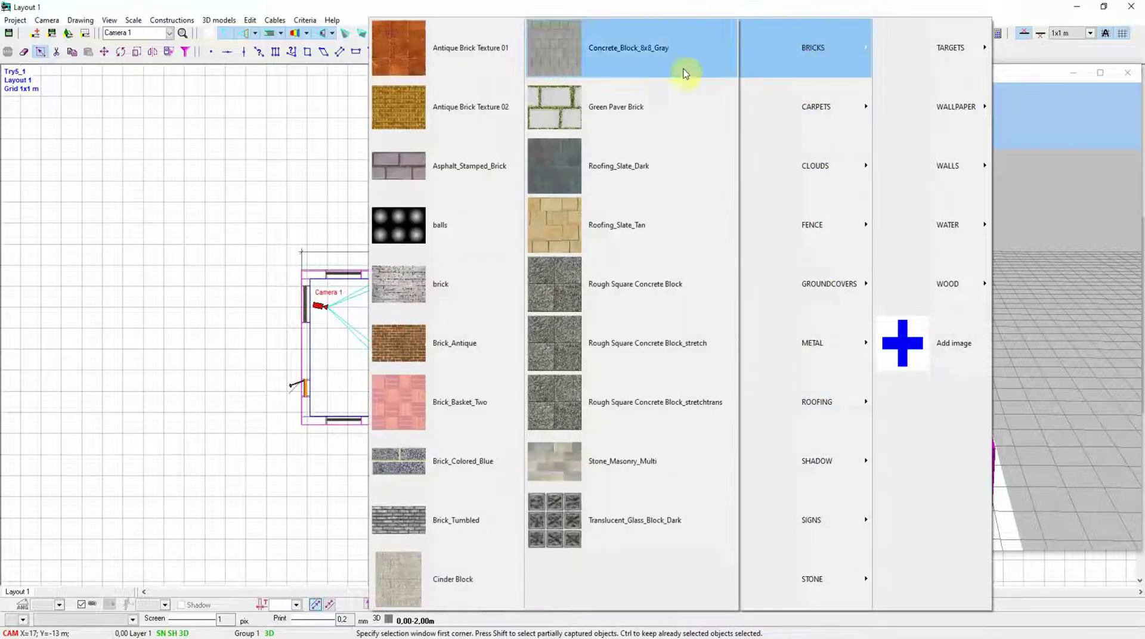
pyautogui.click(604, 216)
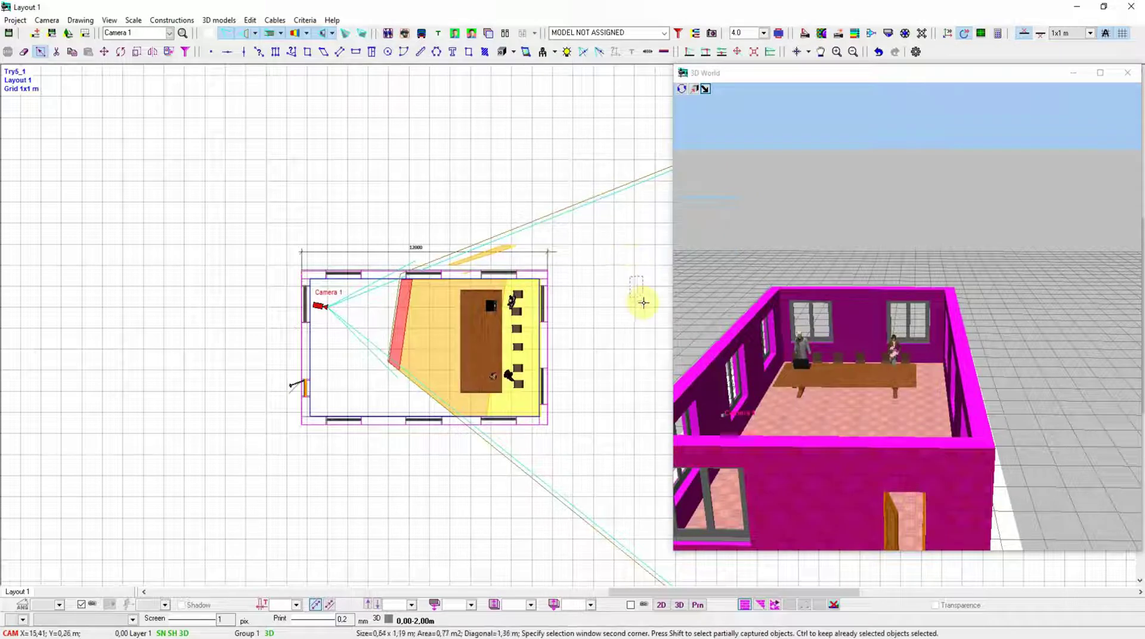
pyautogui.click(739, 480)
pyautogui.moveTo(799, 528); pyautogui.dragTo(1040, 413)
pyautogui.moveTo(808, 258); pyautogui.dragTo(838, 481)
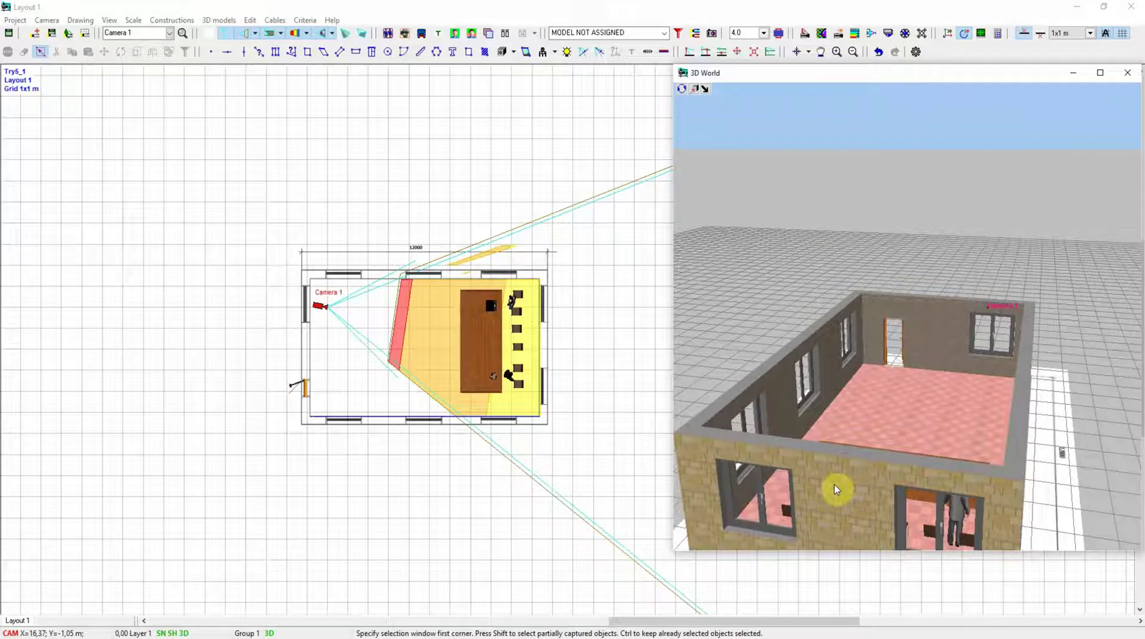
# Close the 3D World and restrict the camera model filter to Network output and vary-focal lens cameras.
pyautogui.click(1127, 70)
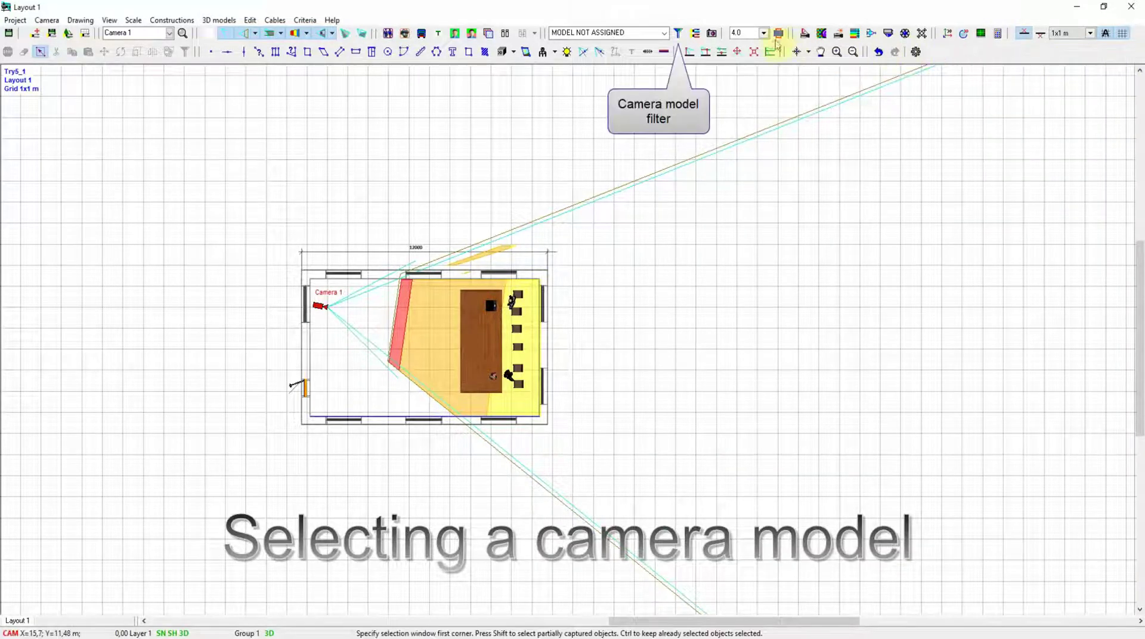
pyautogui.click(679, 34)
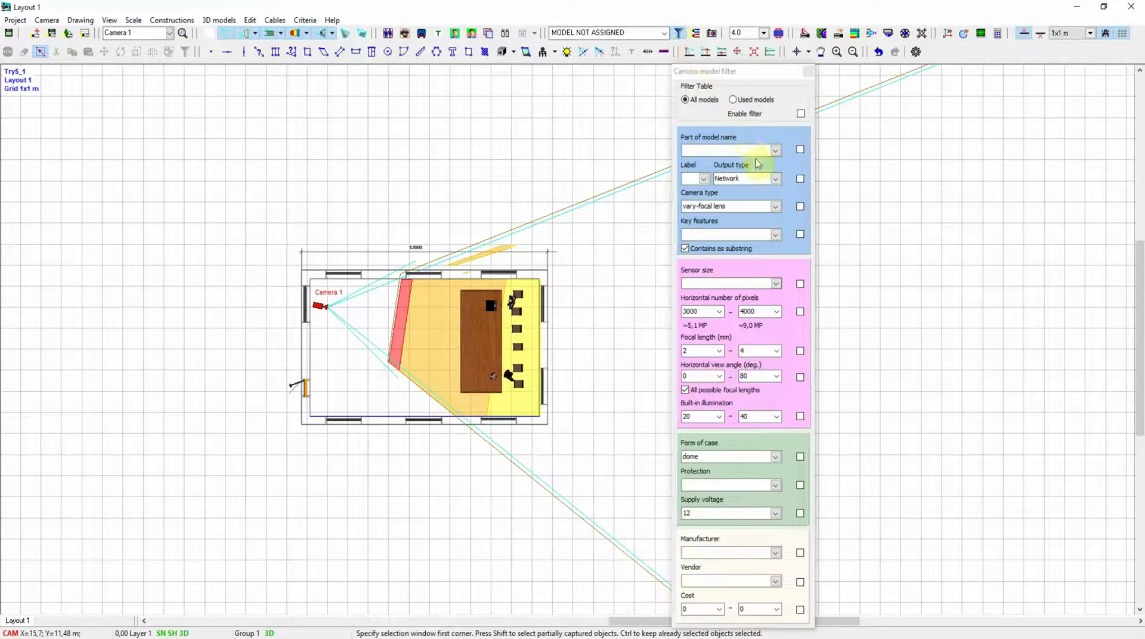
pyautogui.click(772, 181)
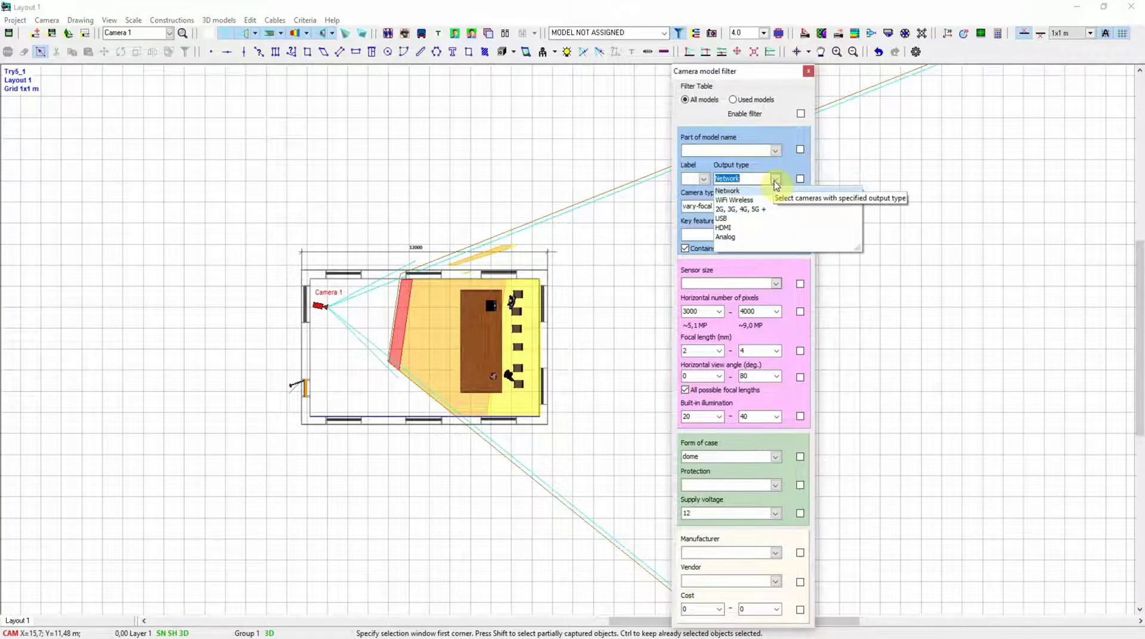
pyautogui.click(775, 181)
pyautogui.click(800, 179)
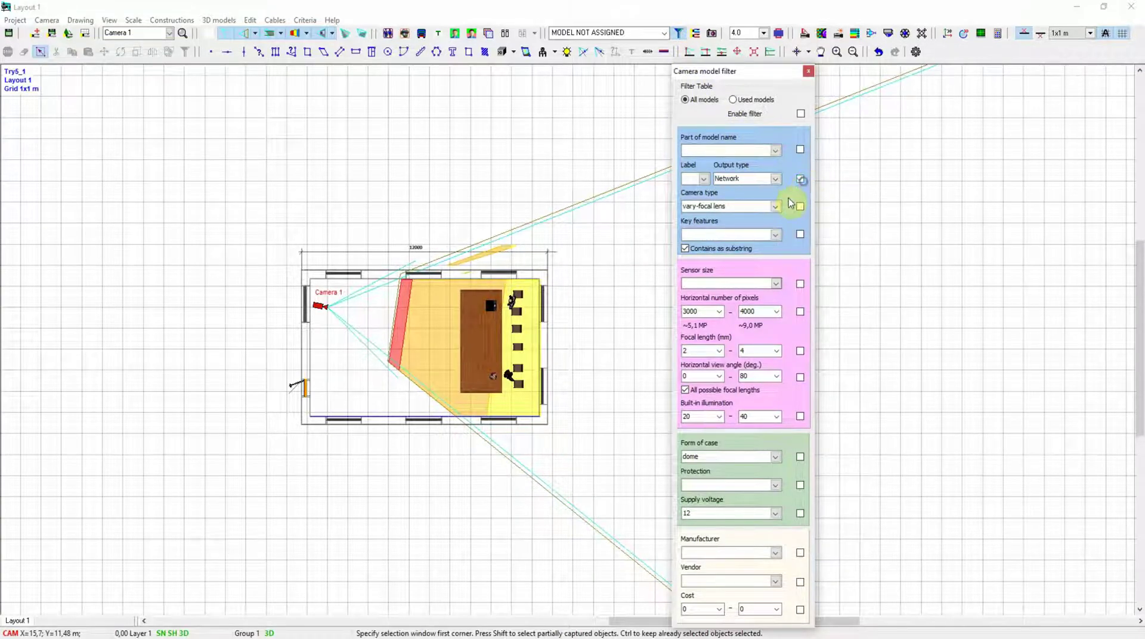
pyautogui.click(775, 206)
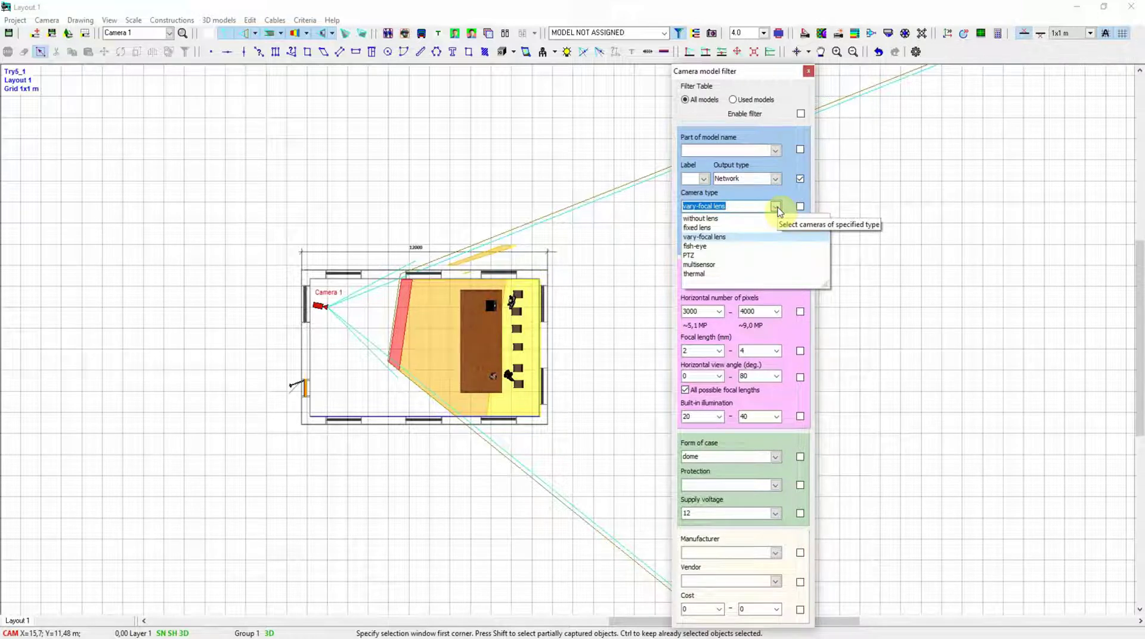
pyautogui.click(776, 208)
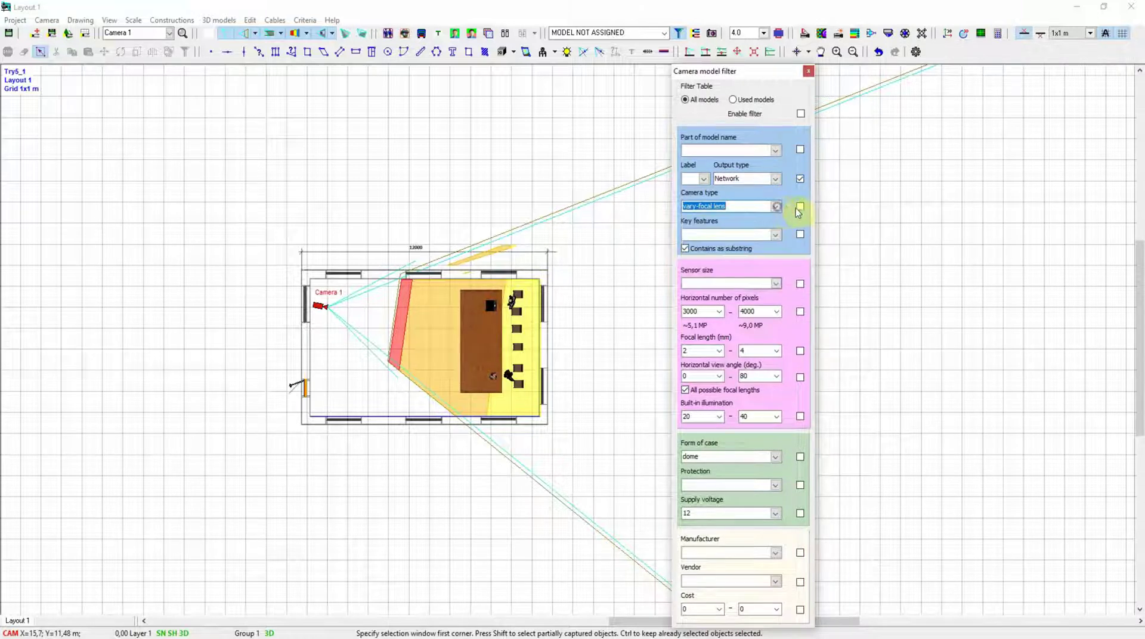
# Add filter criteria for 3000 to 4000 horizontal pixels, a dome case and a 12 V supply voltage.
pyautogui.click(800, 313)
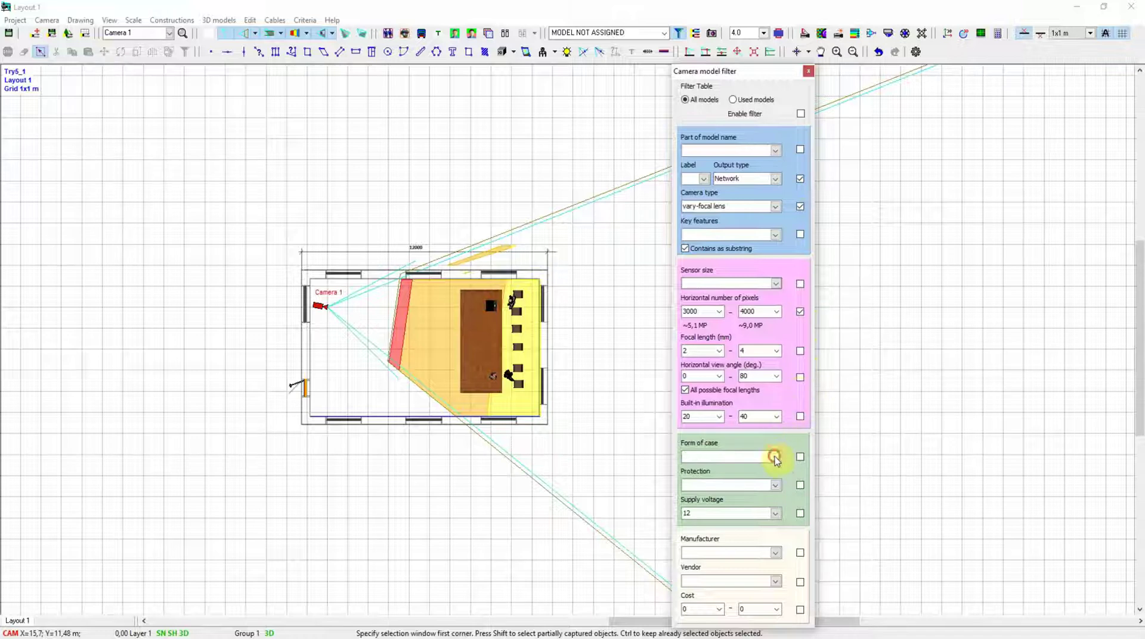
pyautogui.click(775, 458)
pyautogui.click(800, 458)
pyautogui.click(800, 514)
# Enable the camera model filter, assign IPC-HDBW5831R-ZE (2.7-12mm) to Camera 1 and close the filter.
pyautogui.click(800, 113)
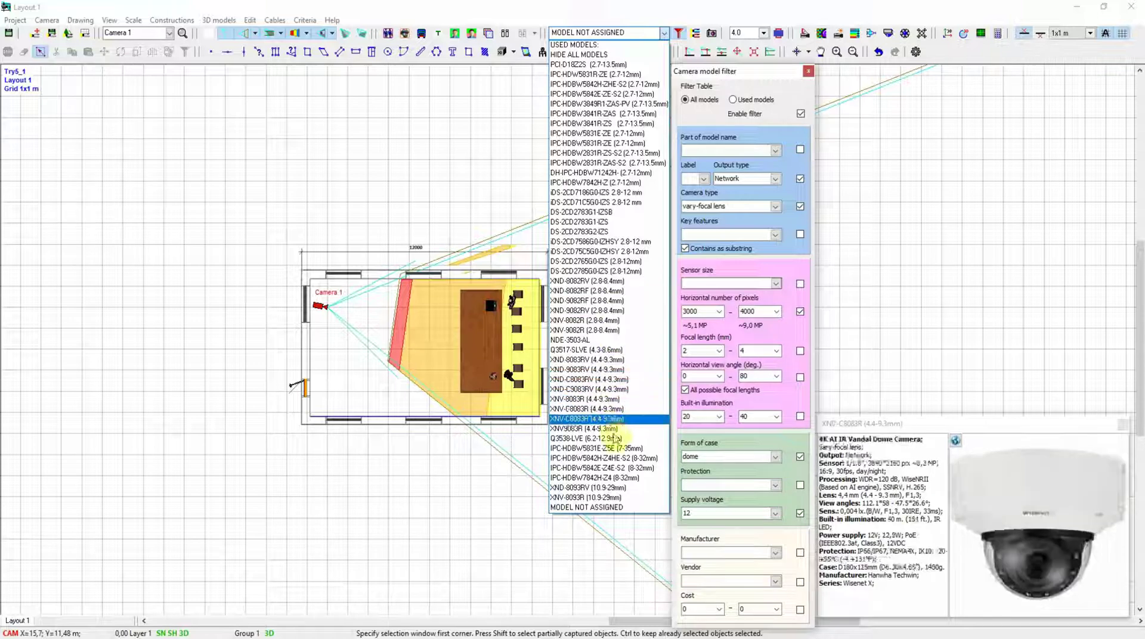
pyautogui.click(608, 143)
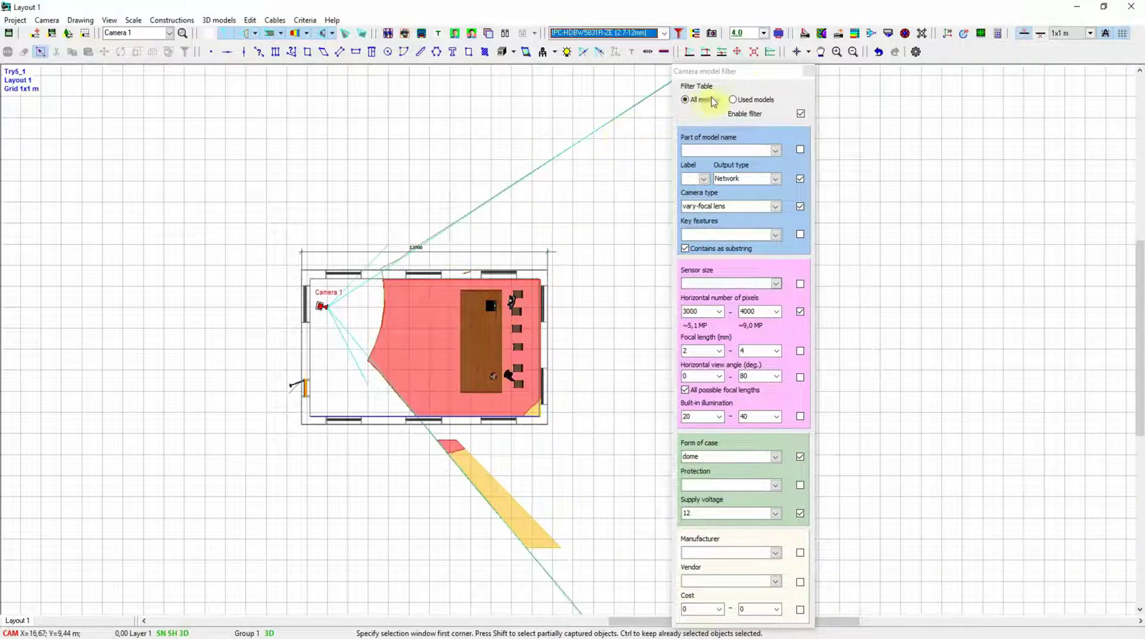
pyautogui.click(808, 71)
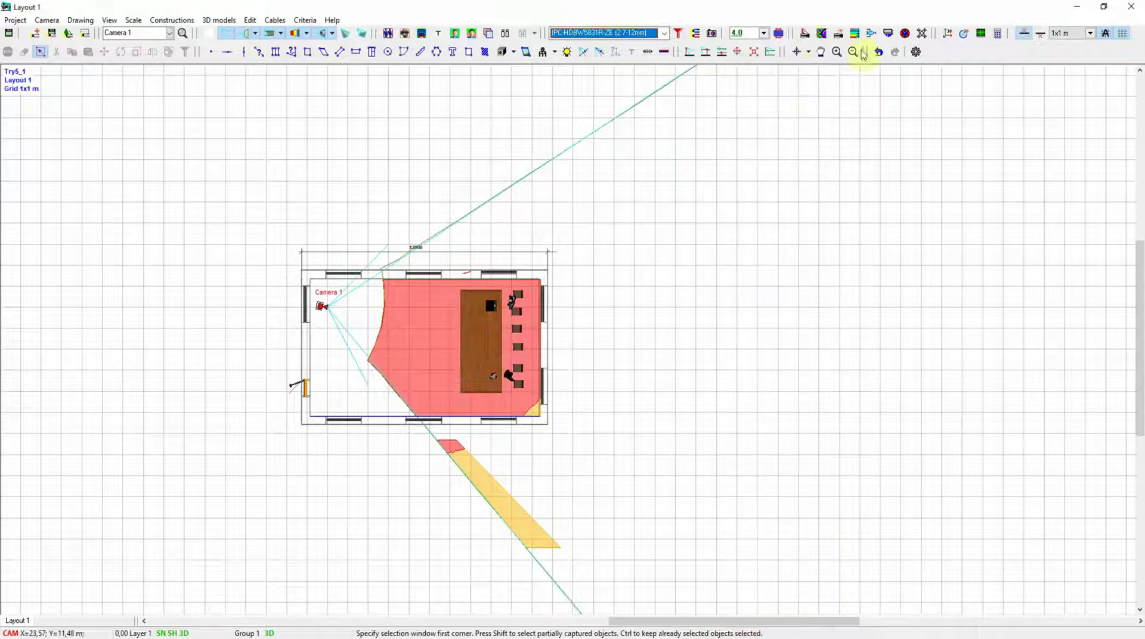
# Reopen the 3D World and display the camera's coverage zones in 3D, viewed from the door side of the building.
pyautogui.click(964, 34)
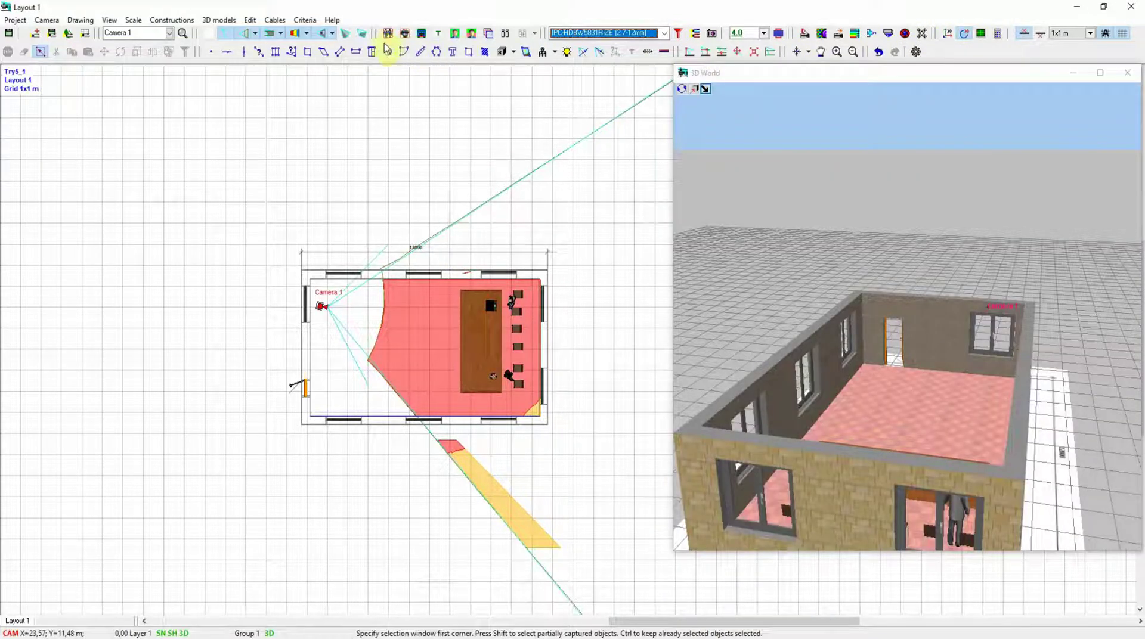
pyautogui.click(347, 36)
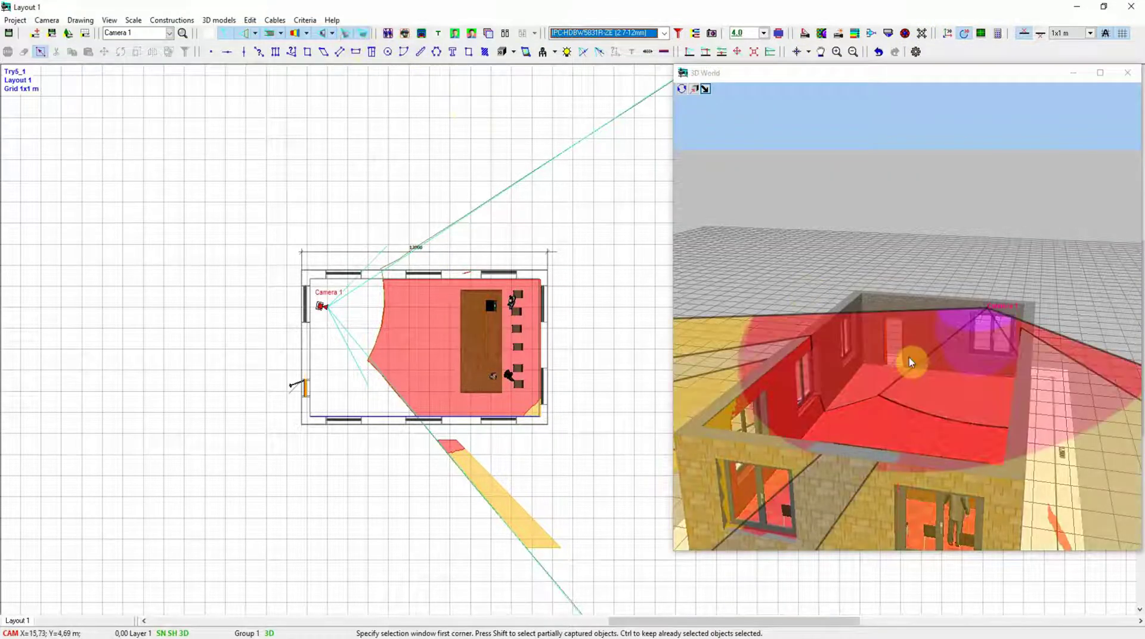
pyautogui.moveTo(993, 411); pyautogui.dragTo(707, 407)
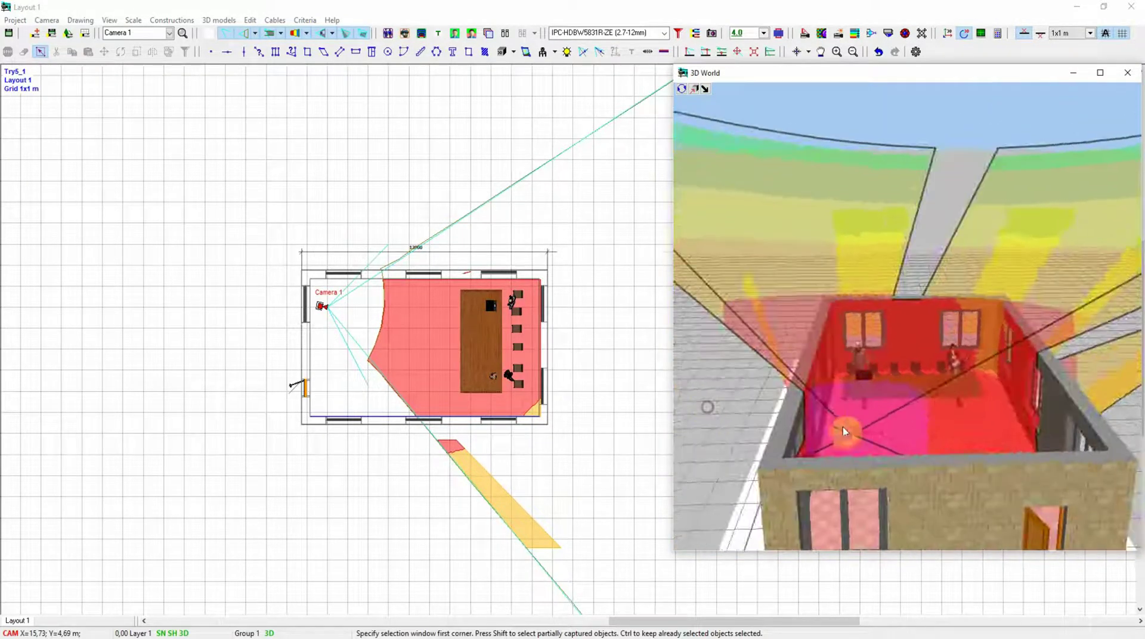
pyautogui.moveTo(887, 452); pyautogui.dragTo(879, 428)
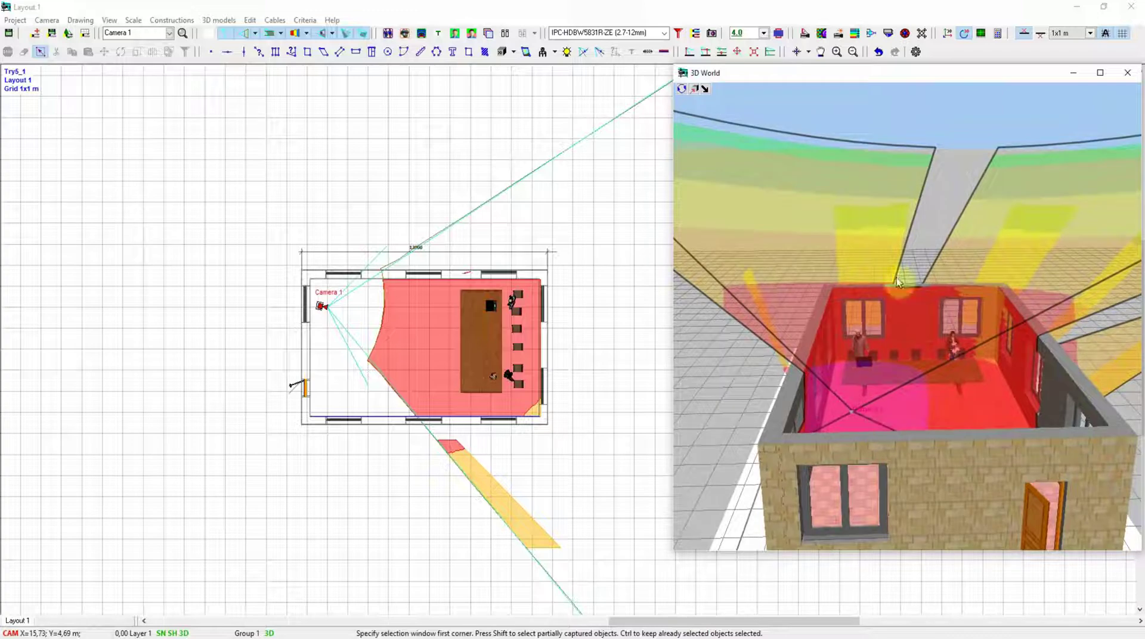
# Open the 3D Video of Camera 1 and turn the camera slightly to its left.
pyautogui.click(946, 34)
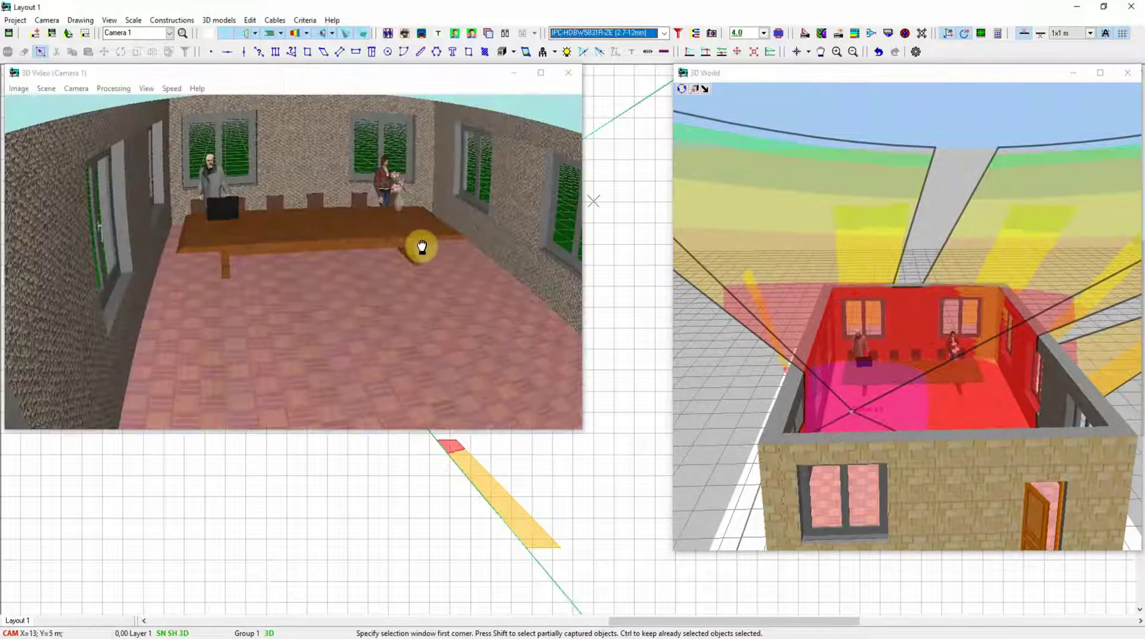
pyautogui.moveTo(417, 248); pyautogui.dragTo(435, 332)
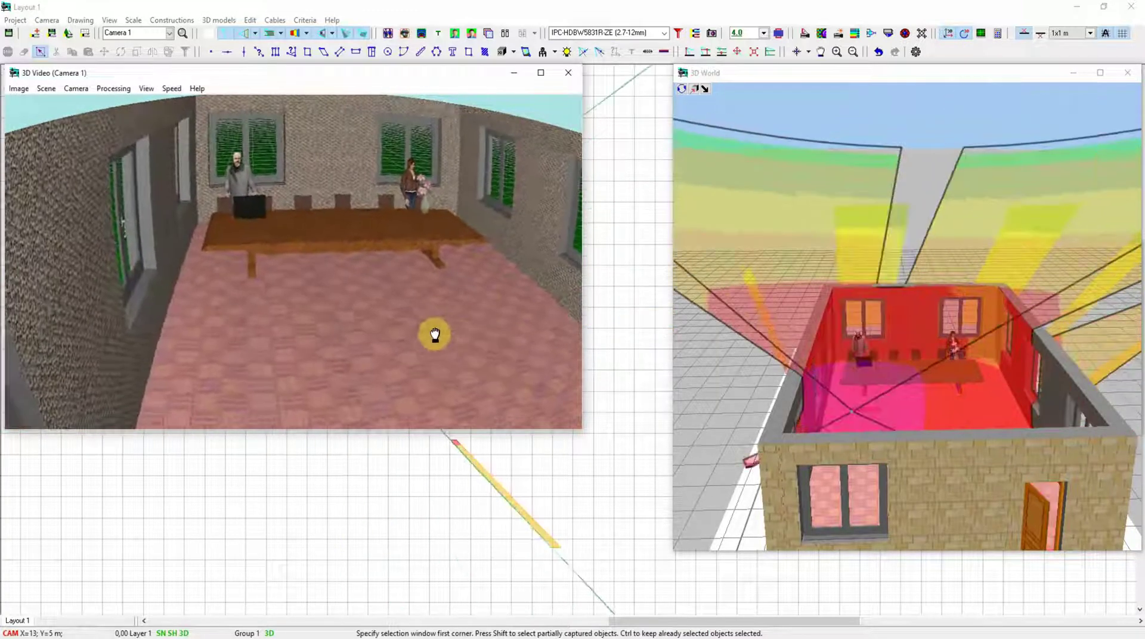
# Show the real-resolution picture-in-picture in Camera 1's video and examine the man by the laptop and the woman by the flowers.
pyautogui.click(173, 97)
pyautogui.click(175, 107)
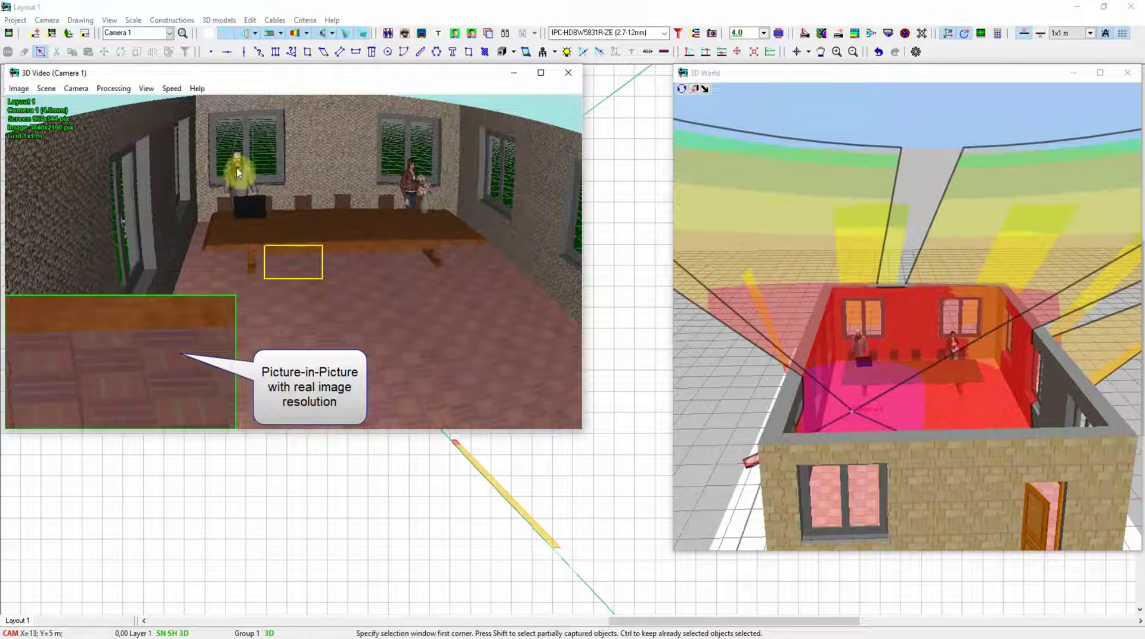
pyautogui.click(238, 173)
pyautogui.click(405, 171)
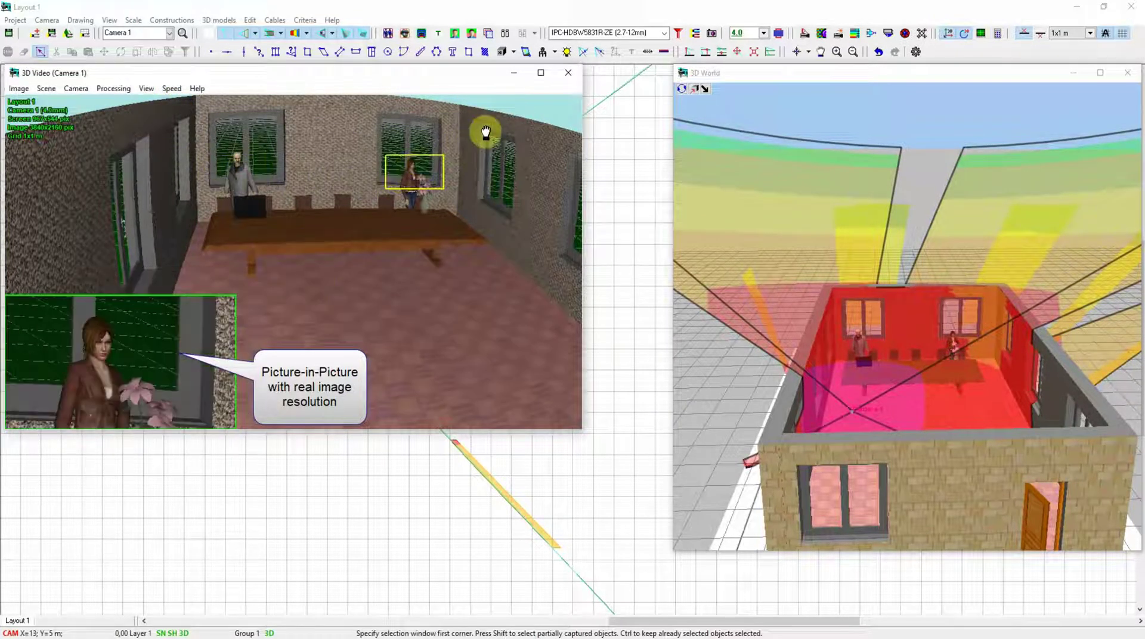